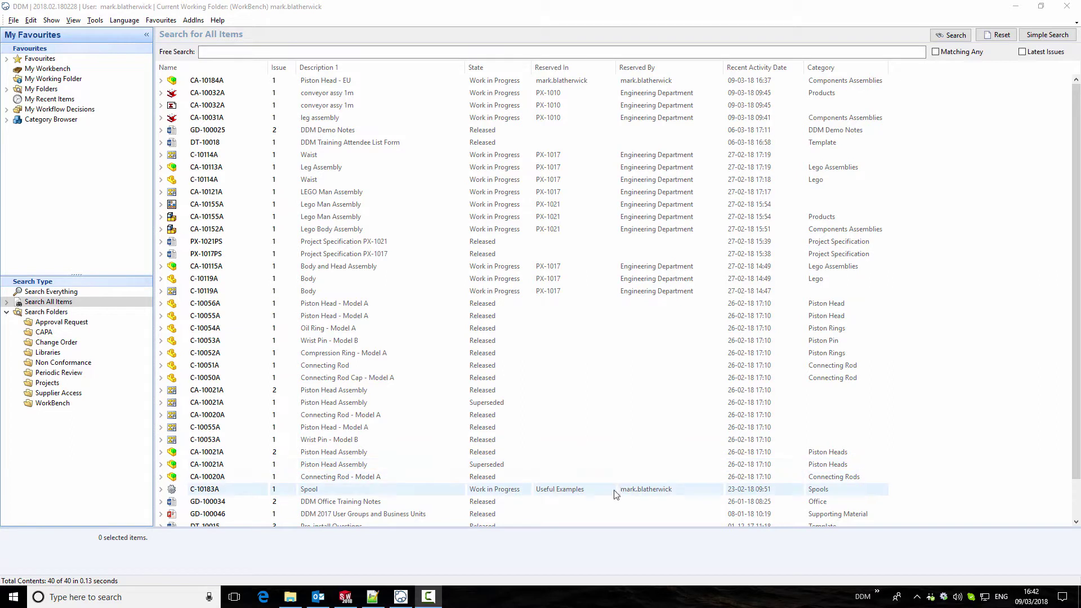
Switch to SOLIDWORKS and chamfer both circular end edges of the cylinder with a 1 mm distance at 45 degrees.
{"action": "left_click", "coordinate": [1066, 5]}
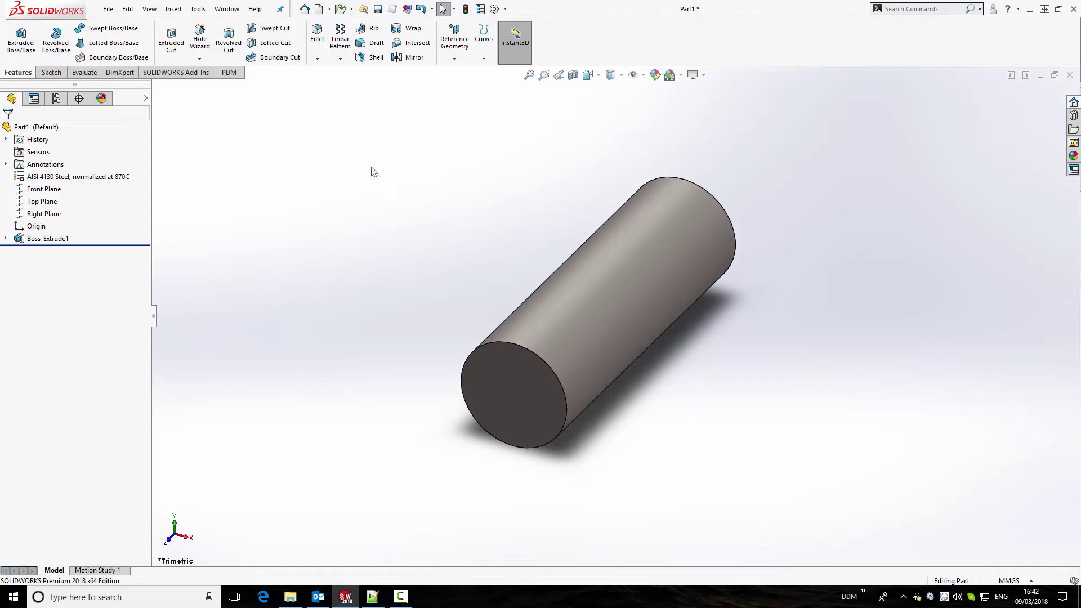
{"action": "left_click", "coordinate": [317, 60]}
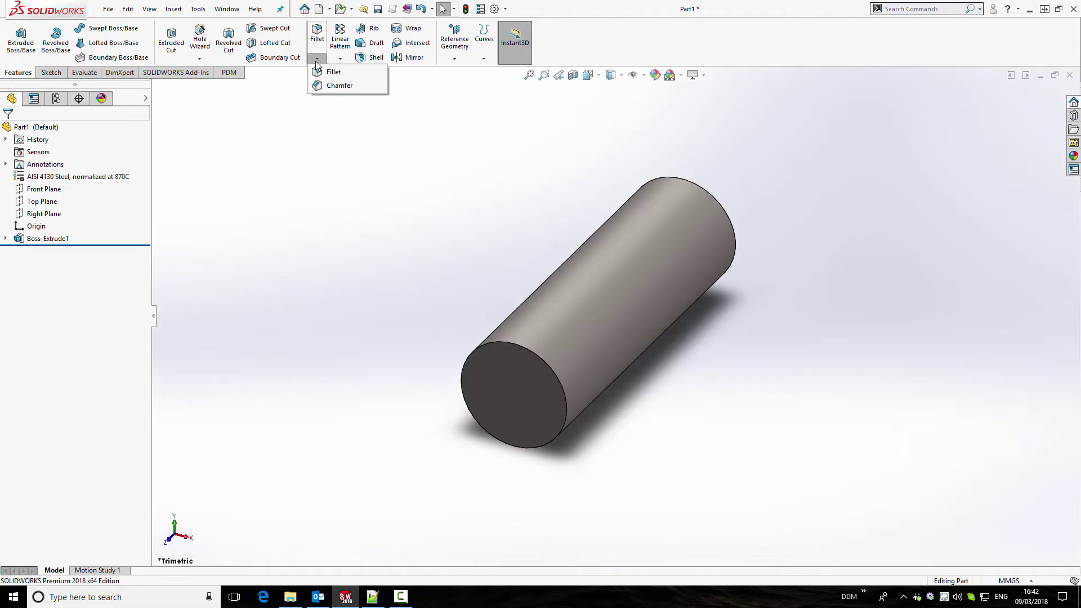
{"action": "left_click", "coordinate": [340, 85]}
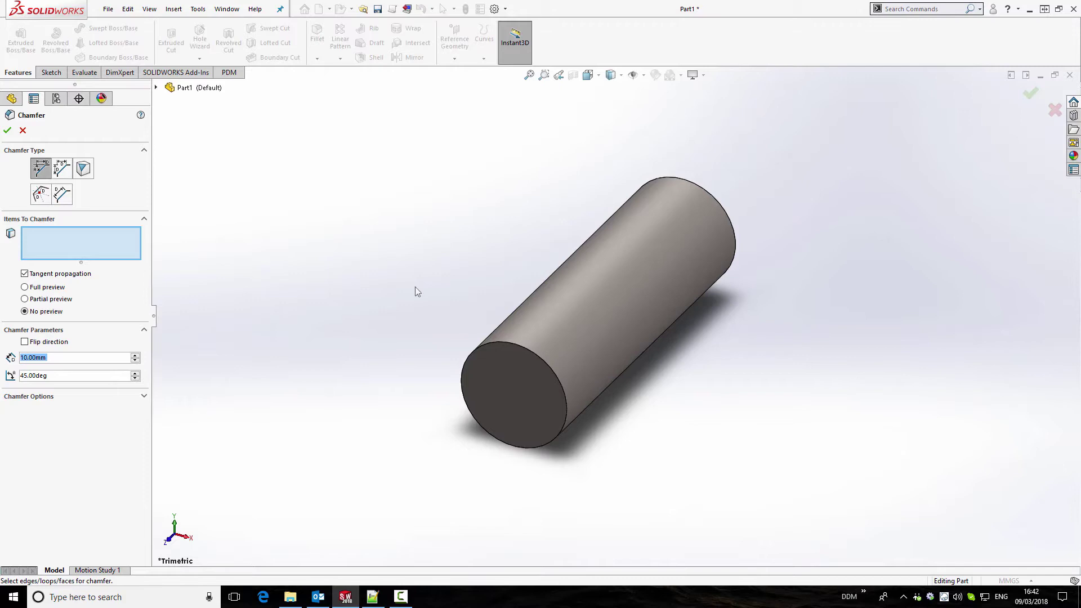
{"action": "left_click", "coordinate": [505, 345]}
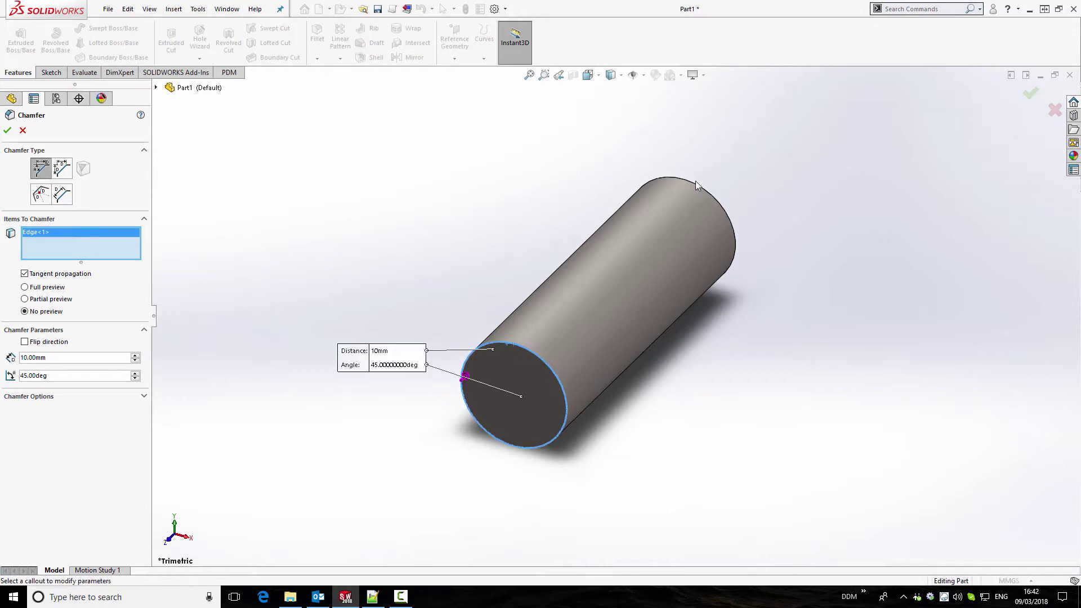
{"action": "left_click", "coordinate": [695, 185]}
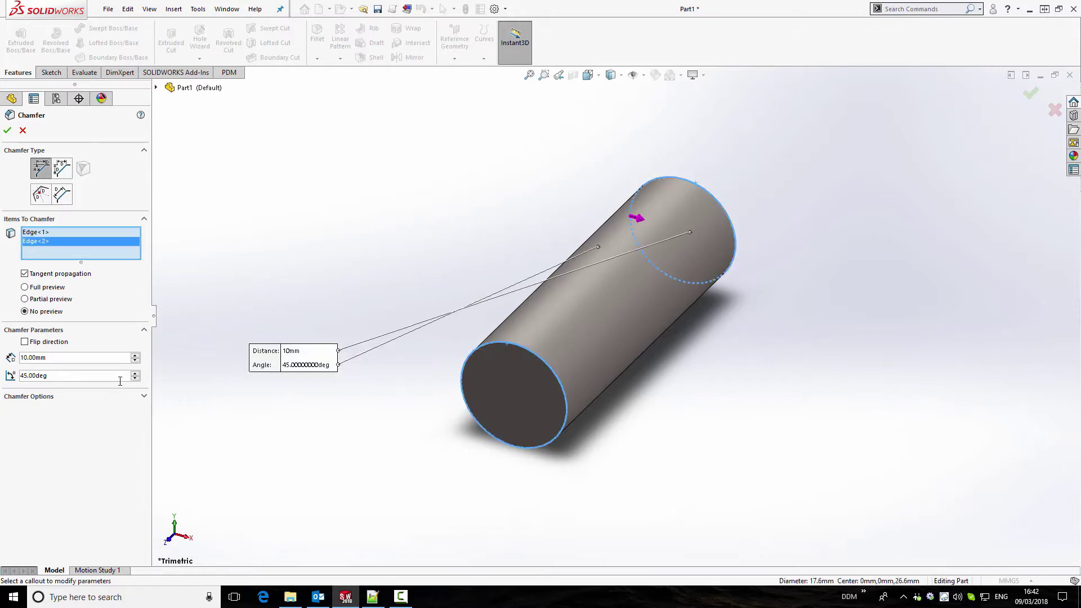
{"action": "double_click", "coordinate": [51, 361]}
{"action": "type", "text": "1"}
{"action": "key", "text": "Return"}
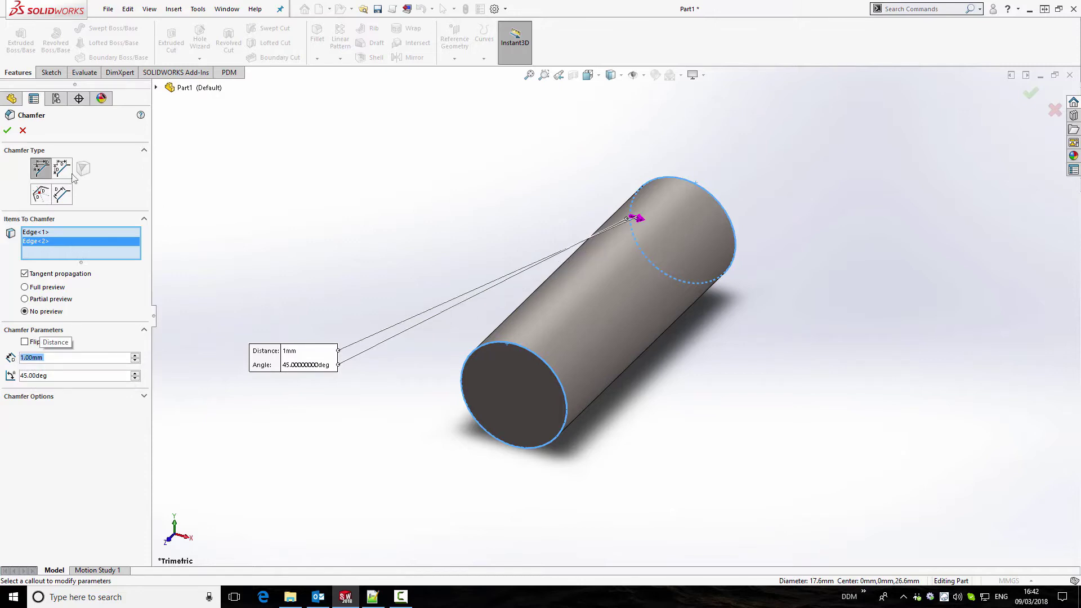
{"action": "left_click", "coordinate": [7, 130]}
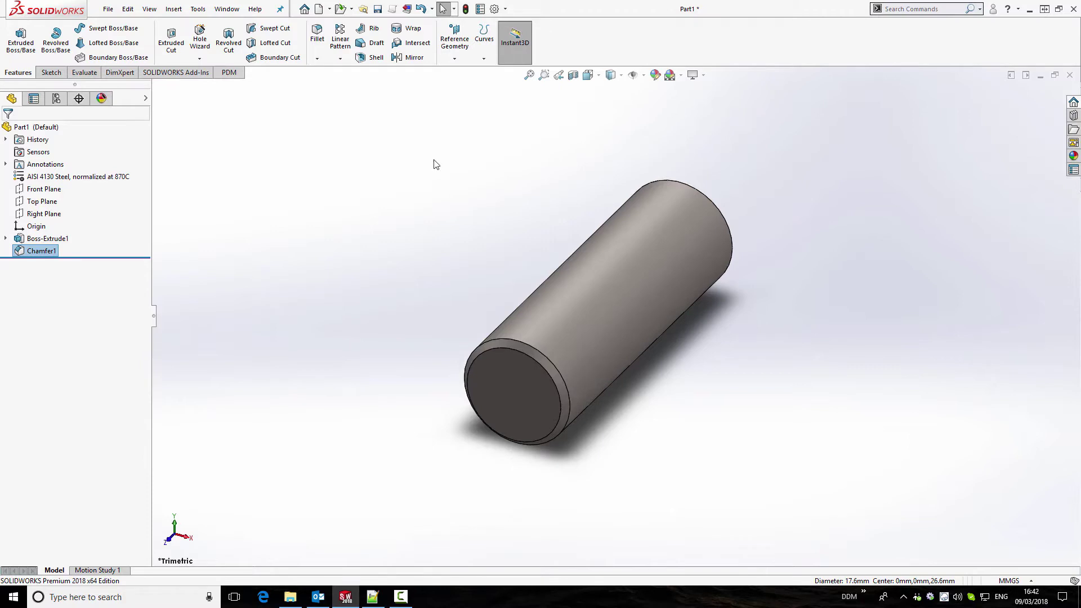
Save the chamfered part through PDM under the file name Part1.SLDPRT.
{"action": "left_click", "coordinate": [229, 73]}
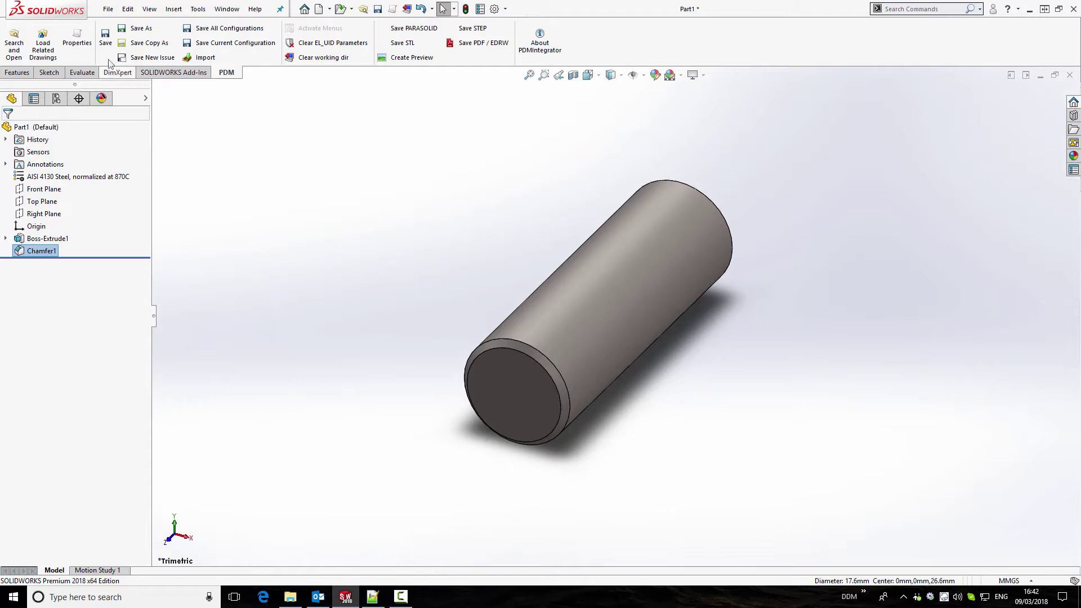
{"action": "left_click", "coordinate": [105, 39]}
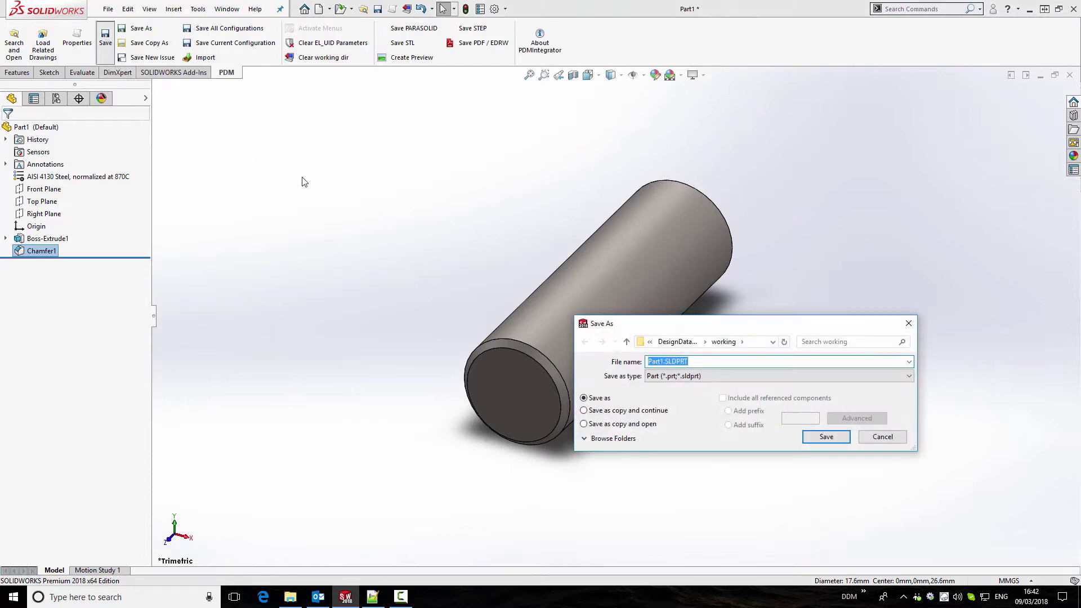
{"action": "left_click", "coordinate": [837, 436]}
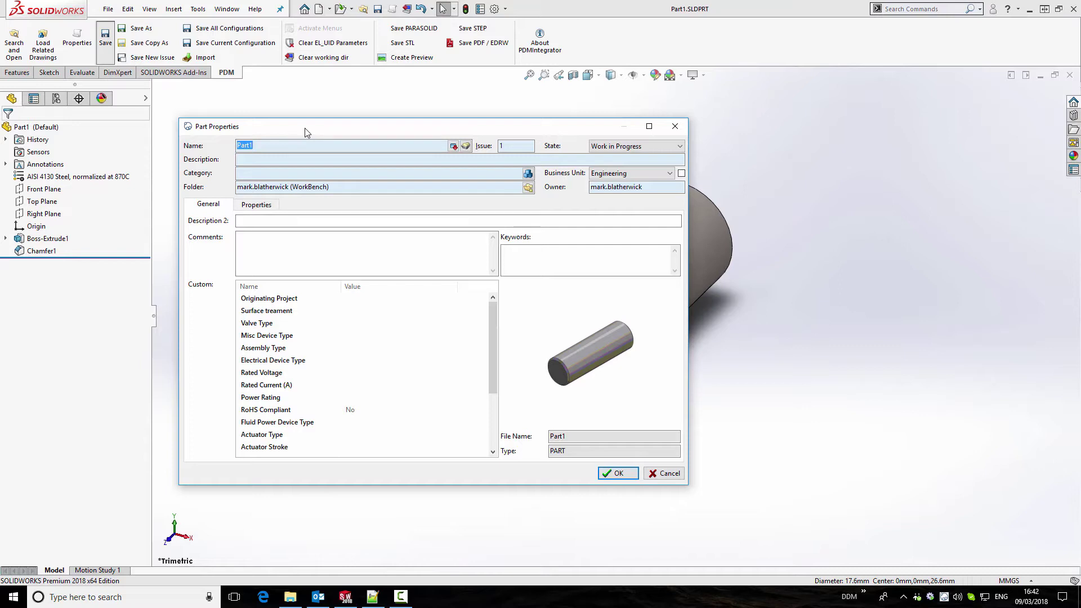
Allocate an automatic part number to the part using the Component - Manufactured item type.
{"action": "left_click", "coordinate": [467, 147]}
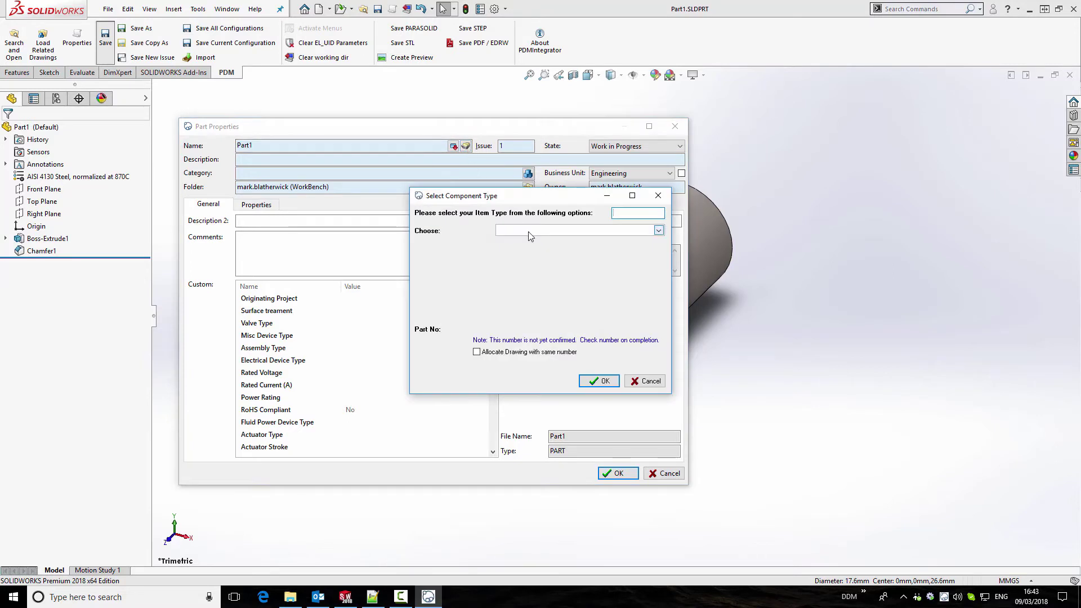
{"action": "left_click", "coordinate": [658, 230]}
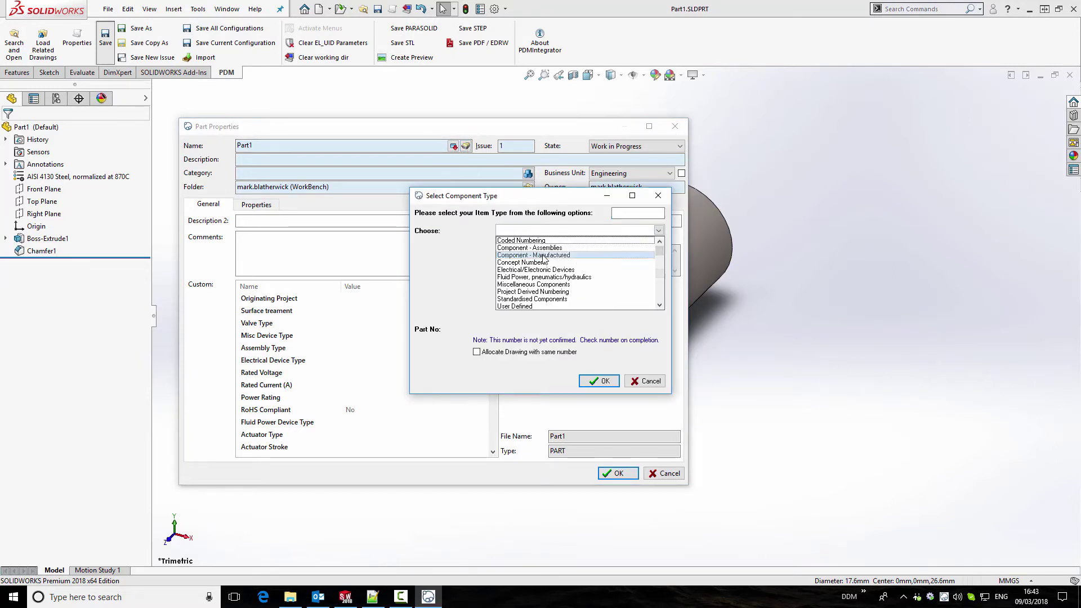
{"action": "left_click", "coordinate": [544, 256]}
{"action": "left_click", "coordinate": [598, 381]}
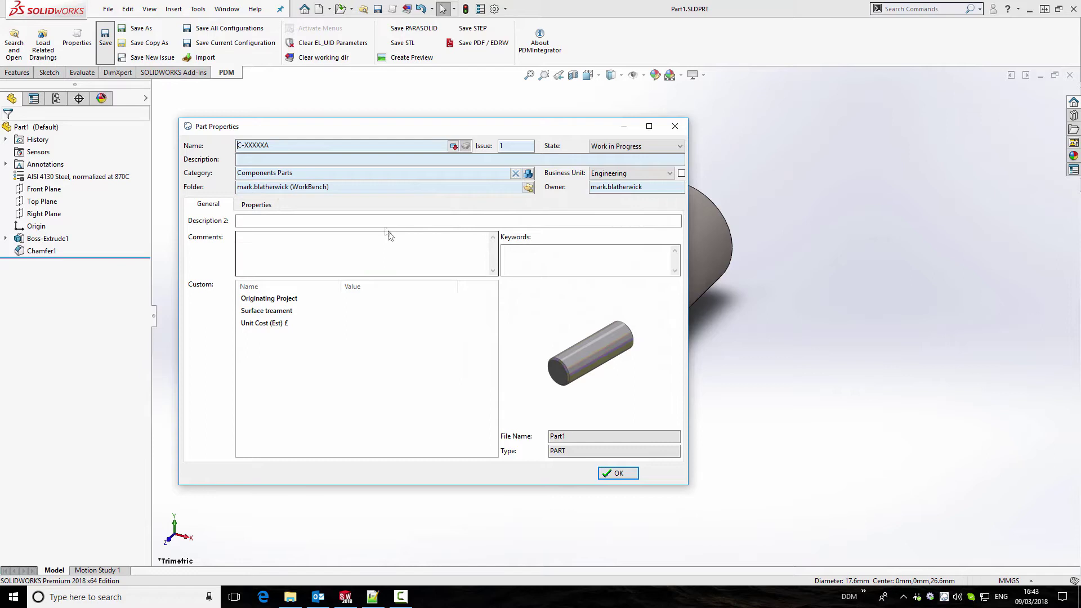
Set the part's description to Wrist Pin, complete the PDM save and dismiss the save progress log.
{"action": "left_click", "coordinate": [313, 157]}
{"action": "type", "text": "Wrist Pin"}
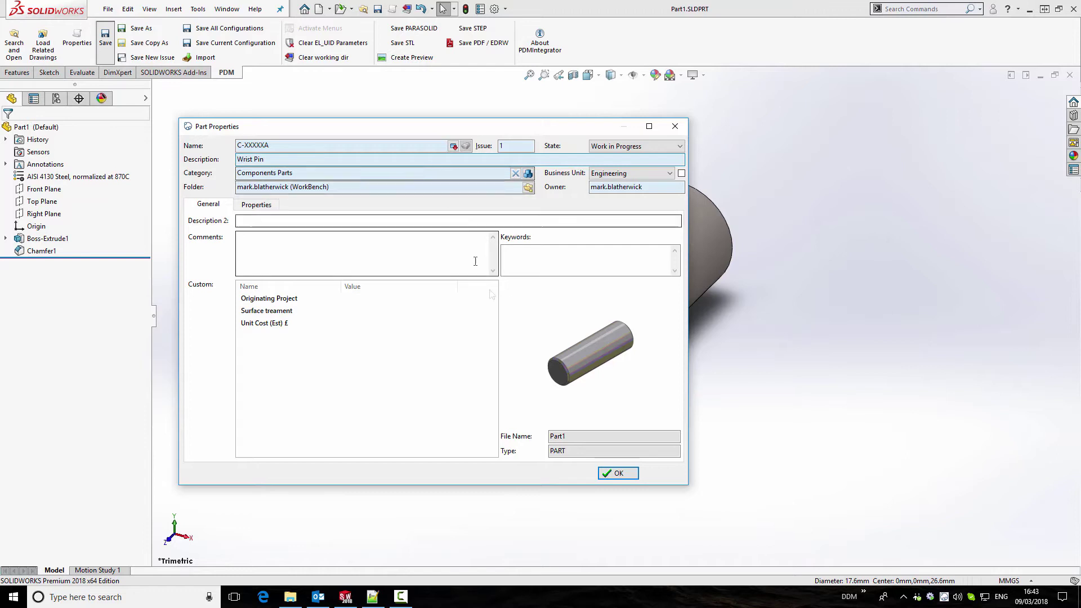
{"action": "left_click", "coordinate": [618, 475]}
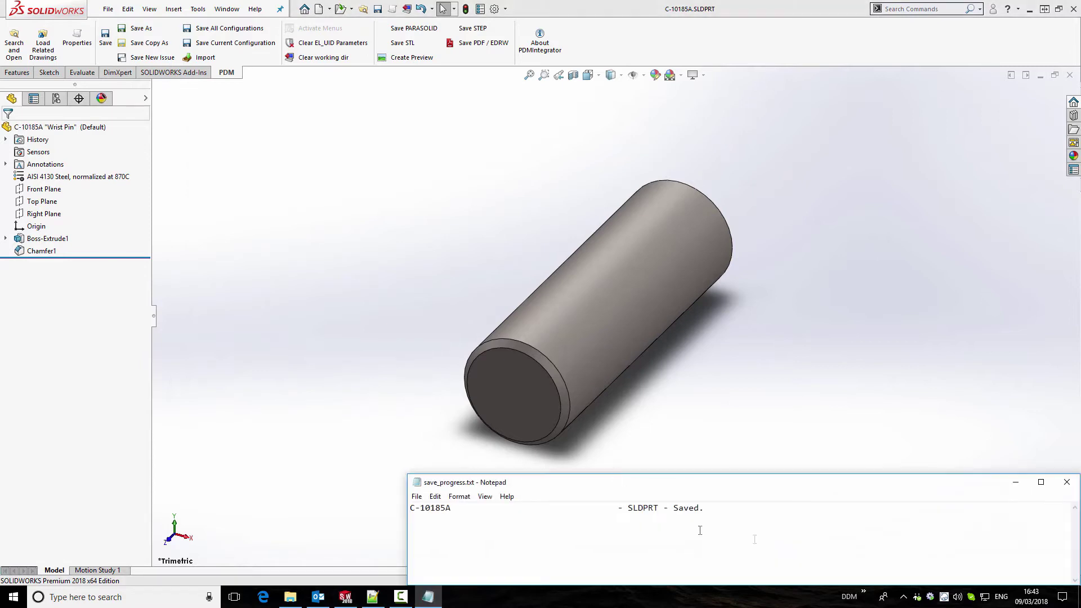
{"action": "left_click", "coordinate": [1065, 484]}
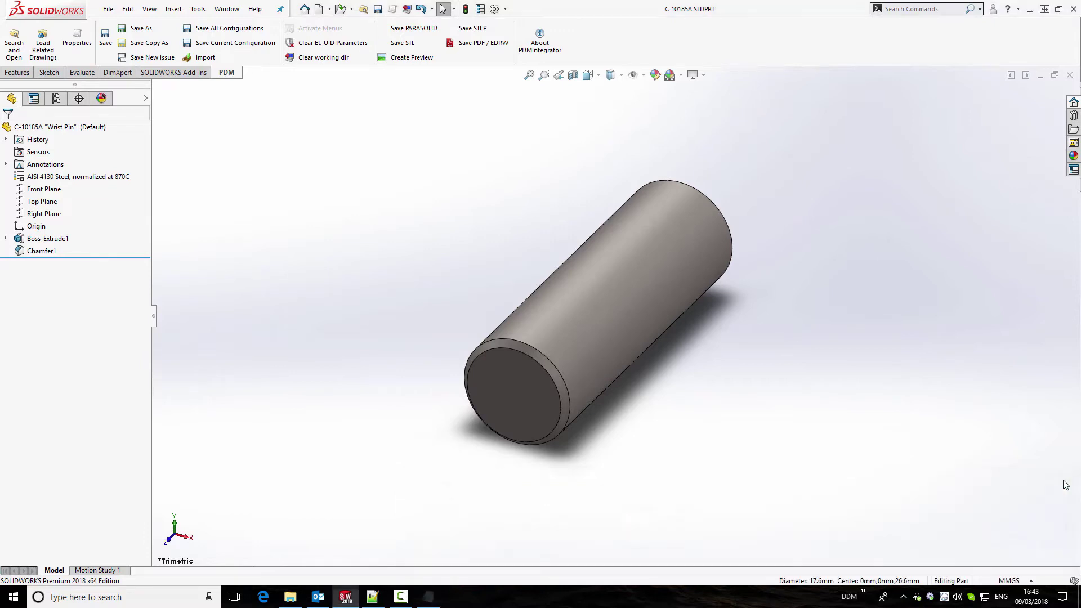
Close the part and list the recent items in DDM.
{"action": "left_click", "coordinate": [1068, 75]}
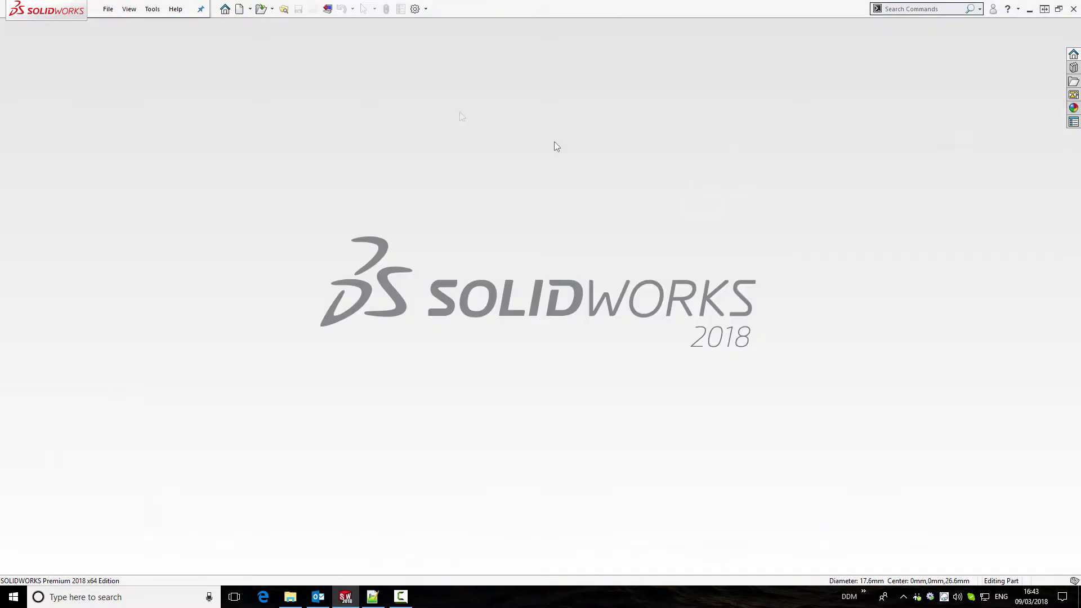
{"action": "left_click", "coordinate": [284, 8]}
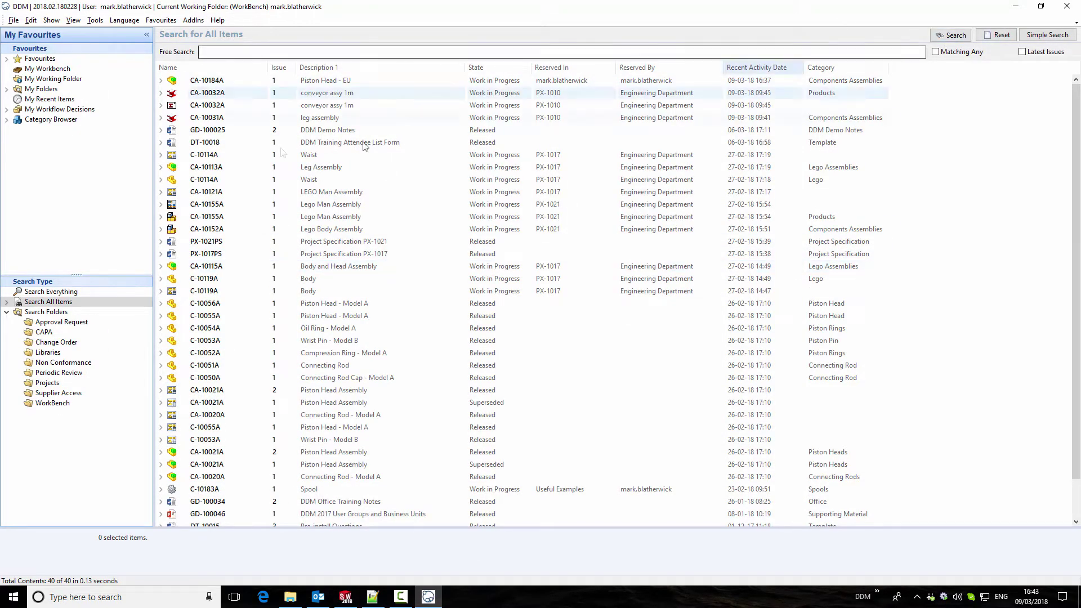
{"action": "left_click", "coordinate": [58, 100]}
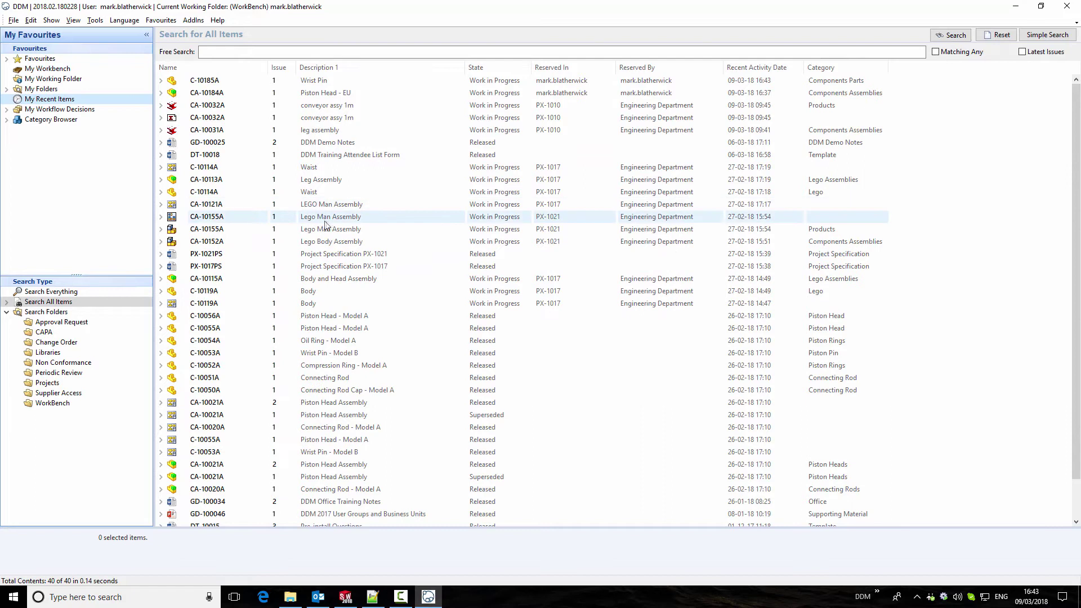
Examine the general and model-generated properties of the Wrist Pin item C-10185A, leaving them unedited.
{"action": "left_click", "coordinate": [218, 84]}
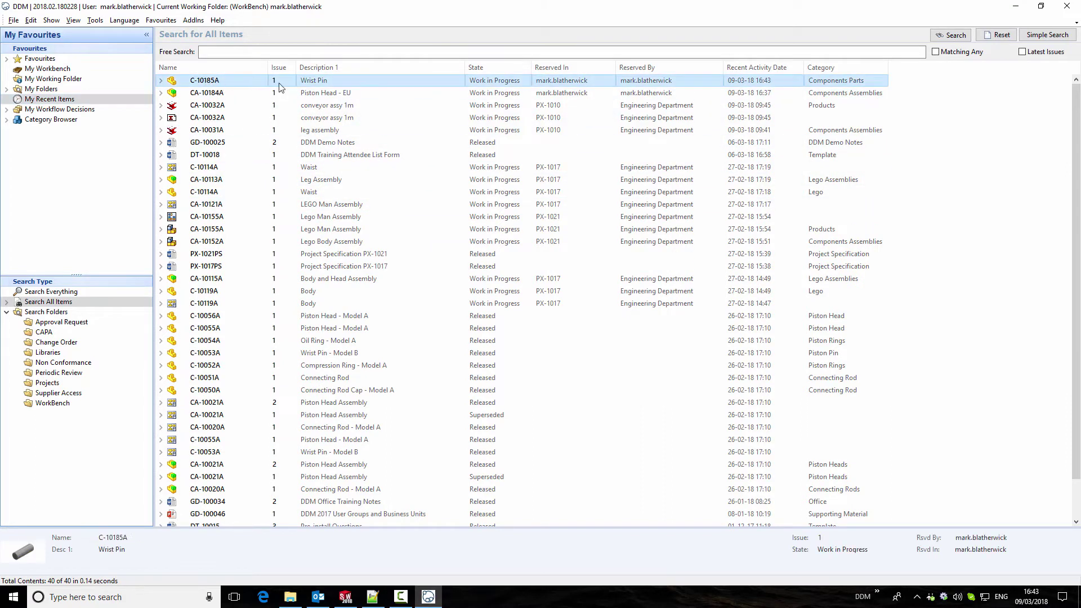
{"action": "right_click", "coordinate": [218, 83]}
{"action": "left_click", "coordinate": [283, 407]}
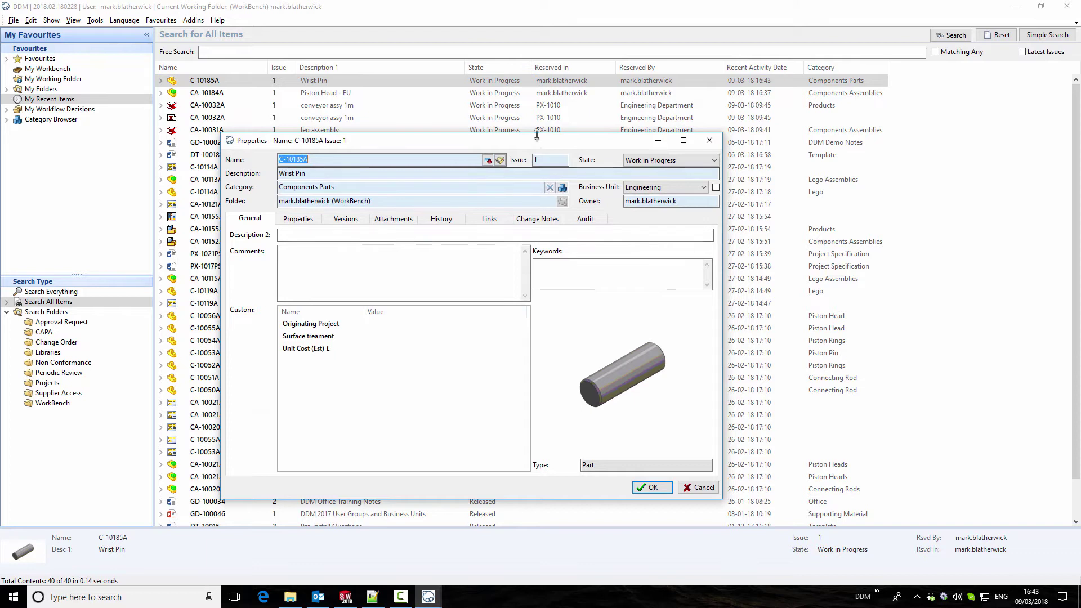
{"action": "left_click", "coordinate": [299, 222]}
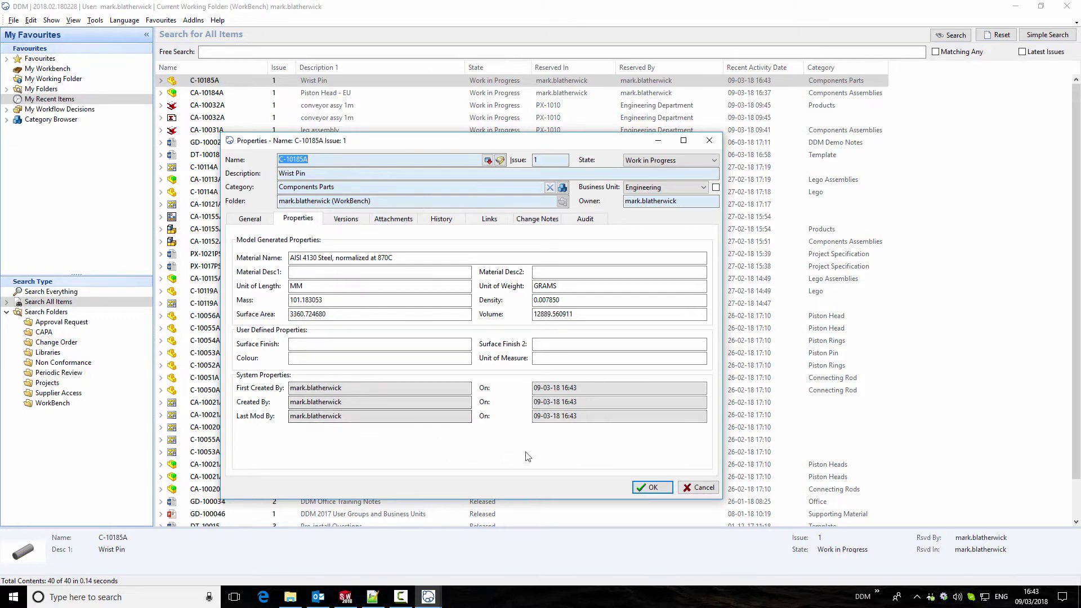
{"action": "left_click", "coordinate": [696, 490]}
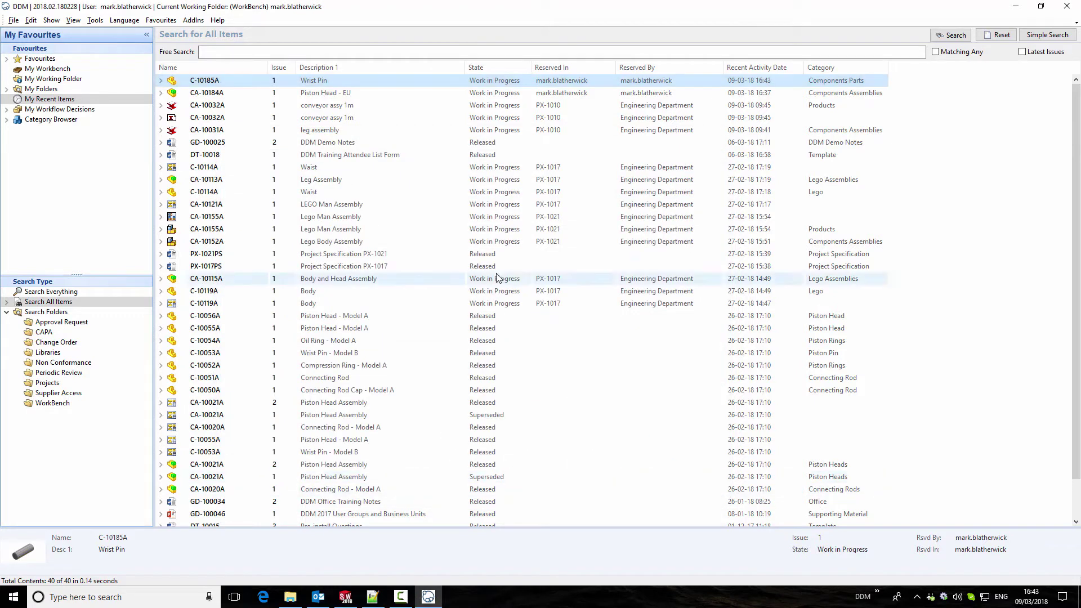
Open the Piston Head - EU assembly CA-10184A and load the Wrist Pin C-10185A into it as a sub-part.
{"action": "double_click", "coordinate": [211, 94]}
{"action": "left_click", "coordinate": [750, 324]}
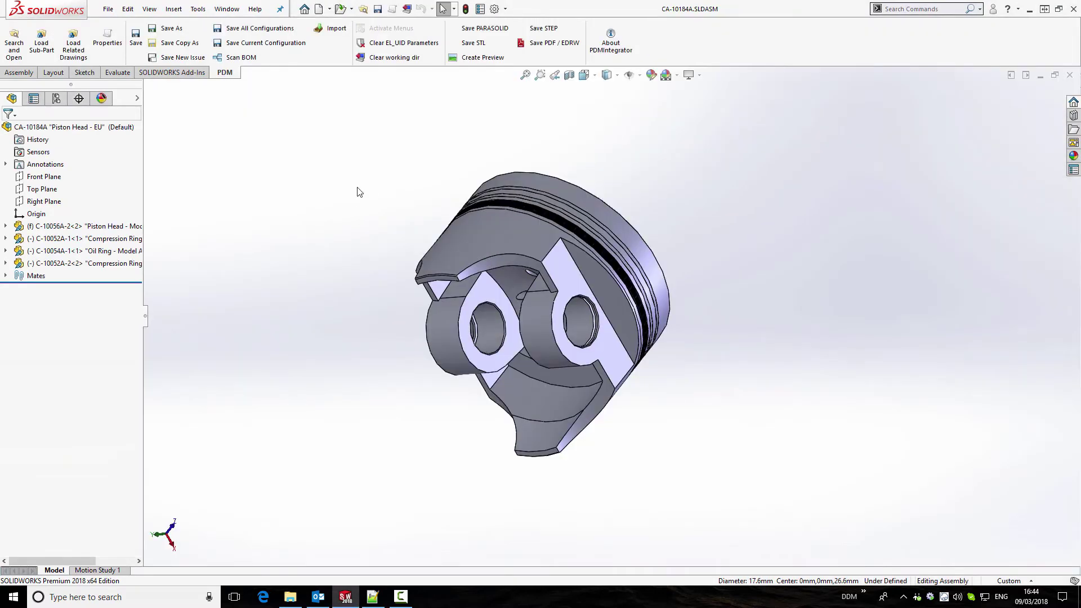
{"action": "left_click", "coordinate": [43, 44]}
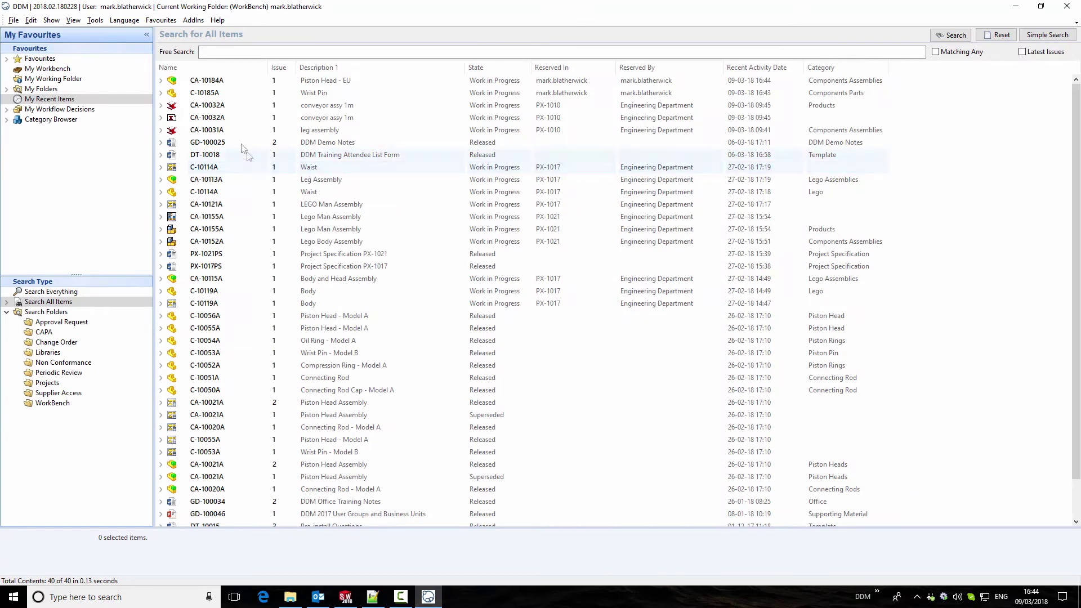
{"action": "left_click", "coordinate": [220, 93]}
{"action": "double_click", "coordinate": [220, 94]}
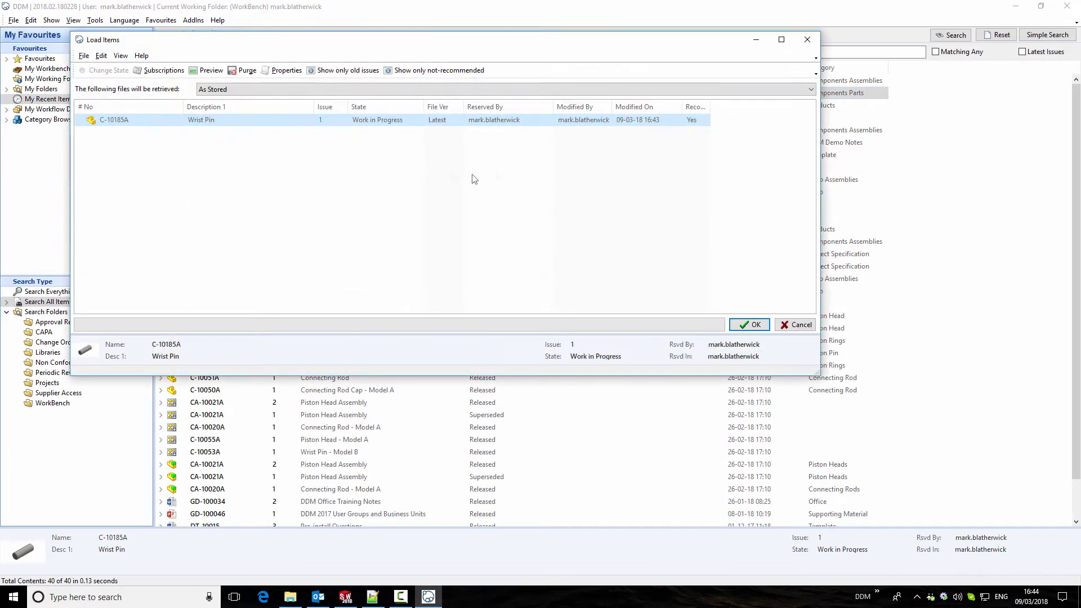
{"action": "left_click", "coordinate": [754, 326]}
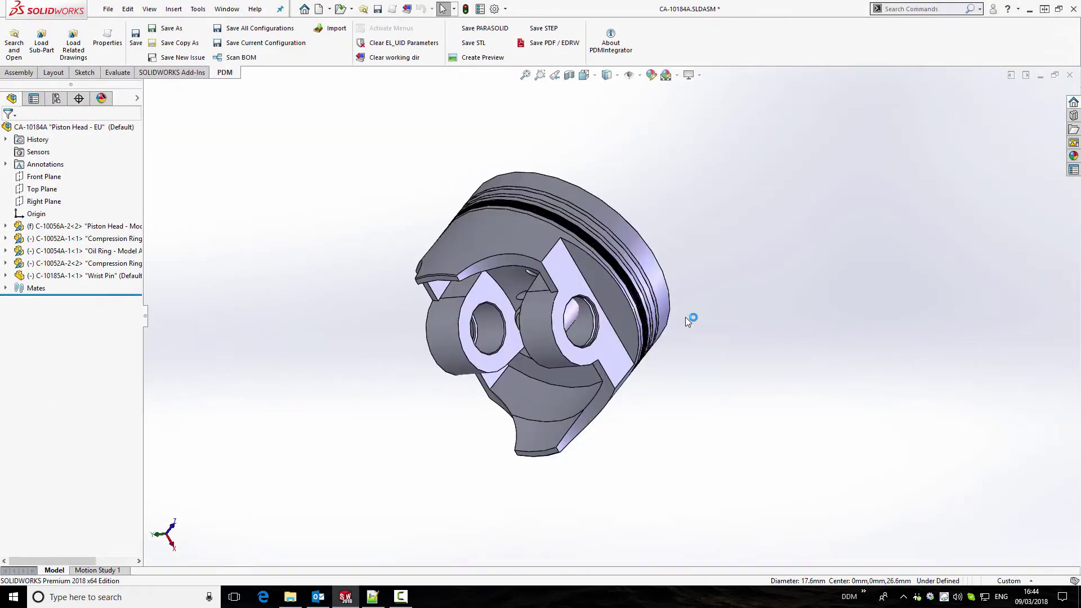
Add a concentric mate between the wrist pin's cylindrical face and the piston head's pin bore.
{"action": "middle_click_drag", "start_coordinate": [717, 354], "coordinate": [689, 332]}
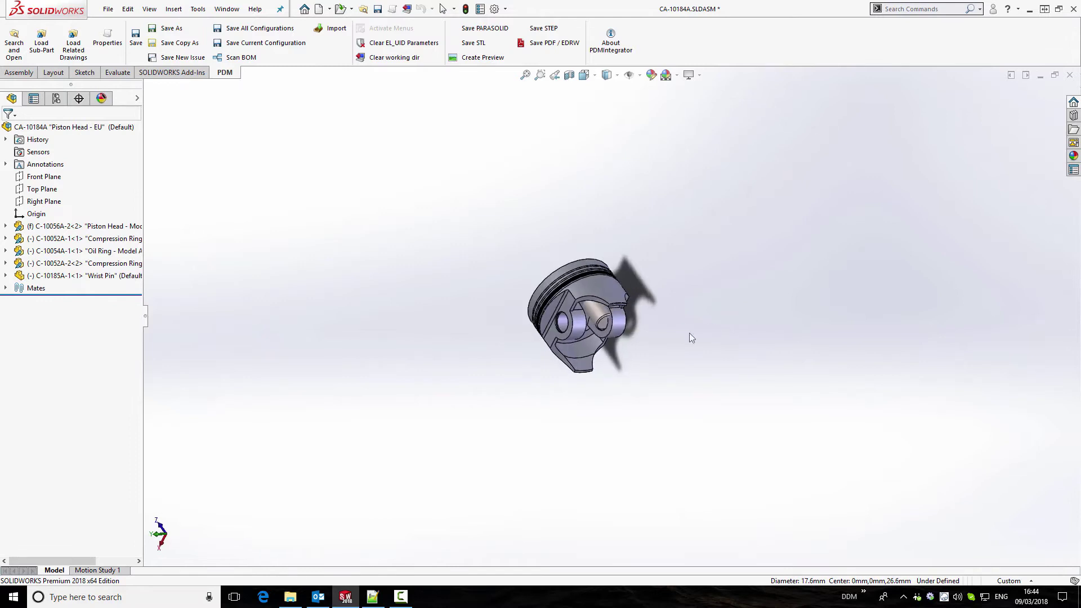
{"action": "left_click", "coordinate": [598, 314]}
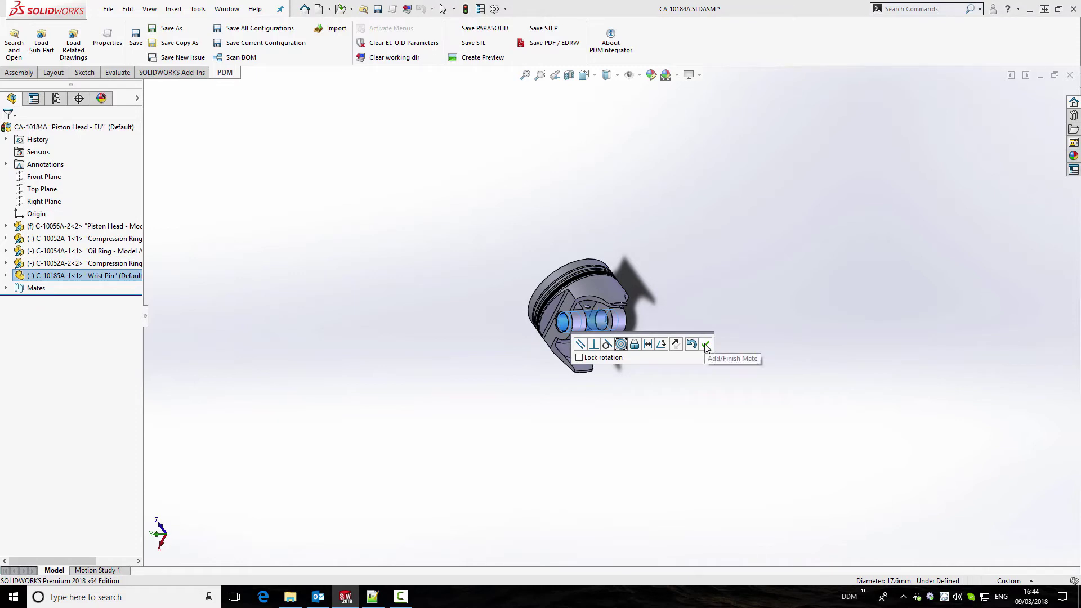
{"action": "left_click", "coordinate": [705, 344]}
Add a 2 mm distance mate between the wrist pin's end face and the flat face around the piston's pin bore.
{"action": "scroll", "coordinate": [566, 347], "scroll_direction": "down", "scroll_amount": 4}
{"action": "left_click", "coordinate": [566, 346], "text": "ctrl"}
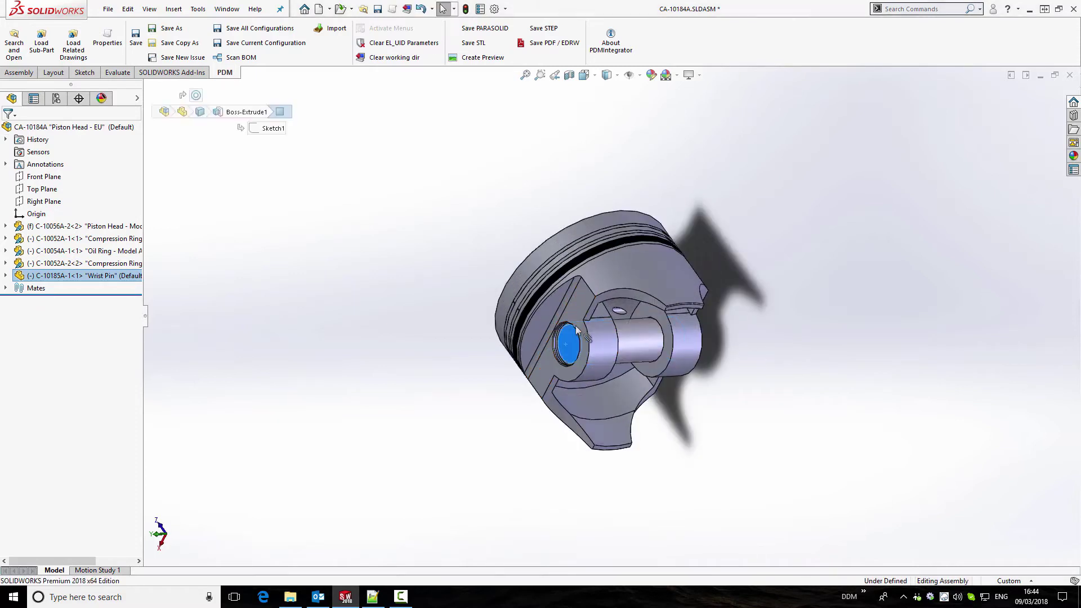
{"action": "left_click", "coordinate": [648, 295]}
{"action": "type", "text": "2"}
{"action": "key", "text": "Return"}
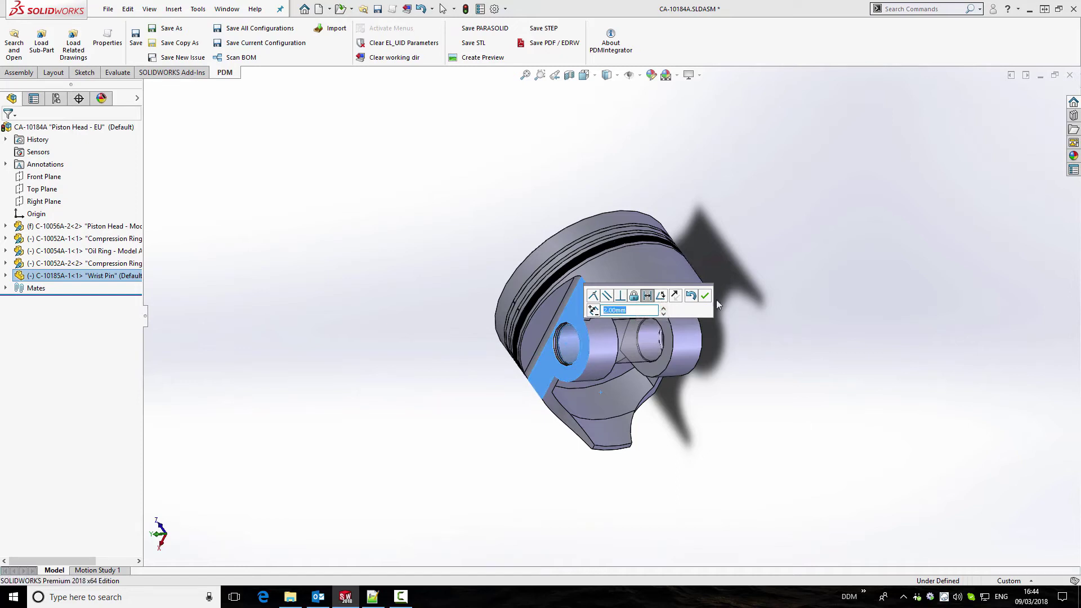
{"action": "left_click", "coordinate": [704, 296]}
Save the piston head assembly to PDM and dismiss the save progress log.
{"action": "middle_click_drag", "start_coordinate": [680, 265], "coordinate": [581, 410]}
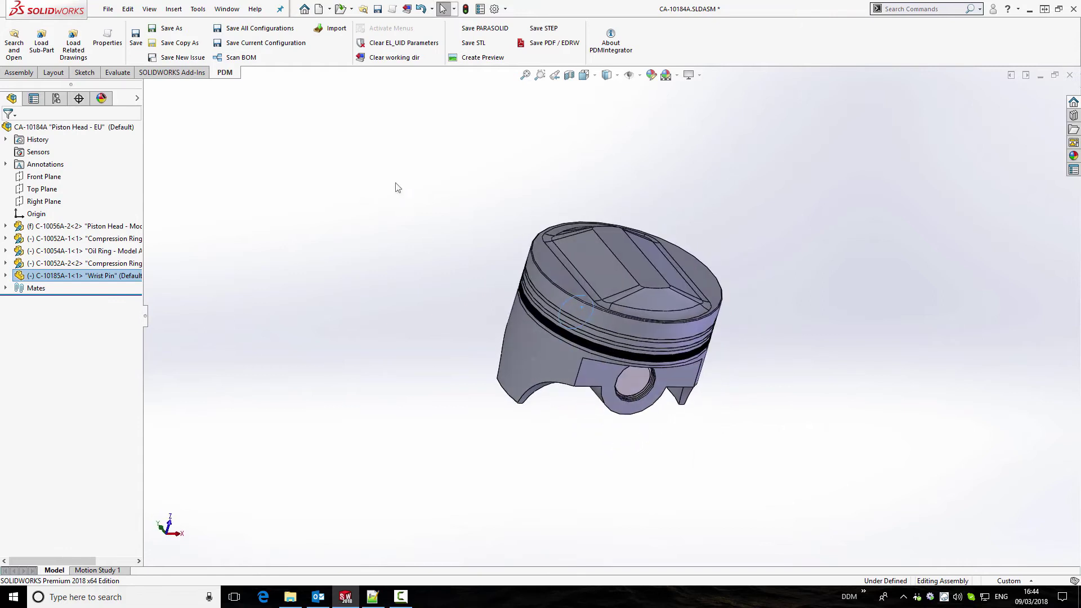
{"action": "left_click", "coordinate": [135, 38]}
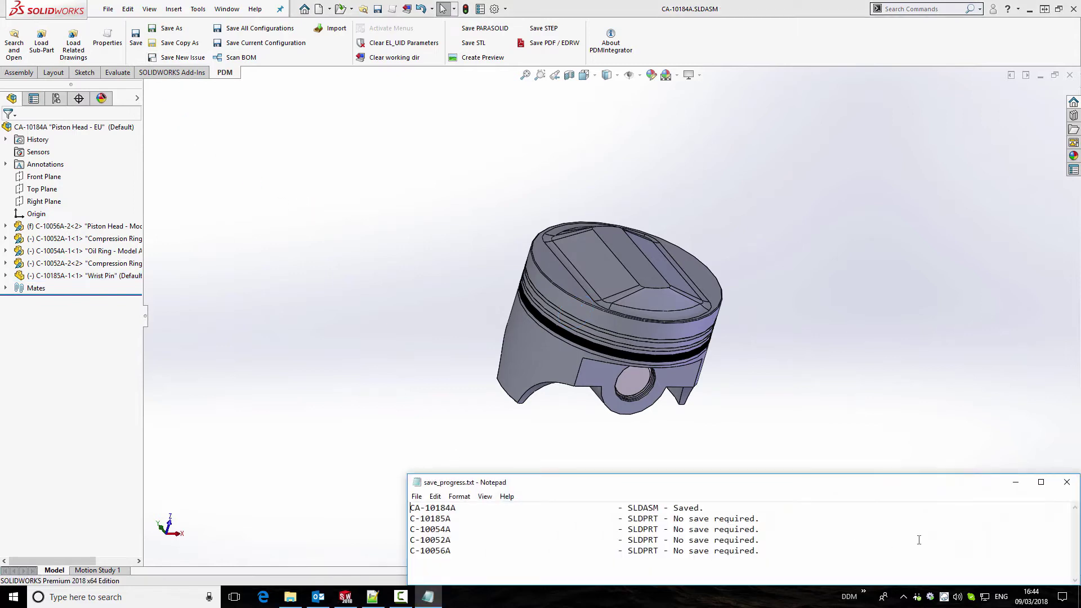
{"action": "left_click", "coordinate": [1067, 482]}
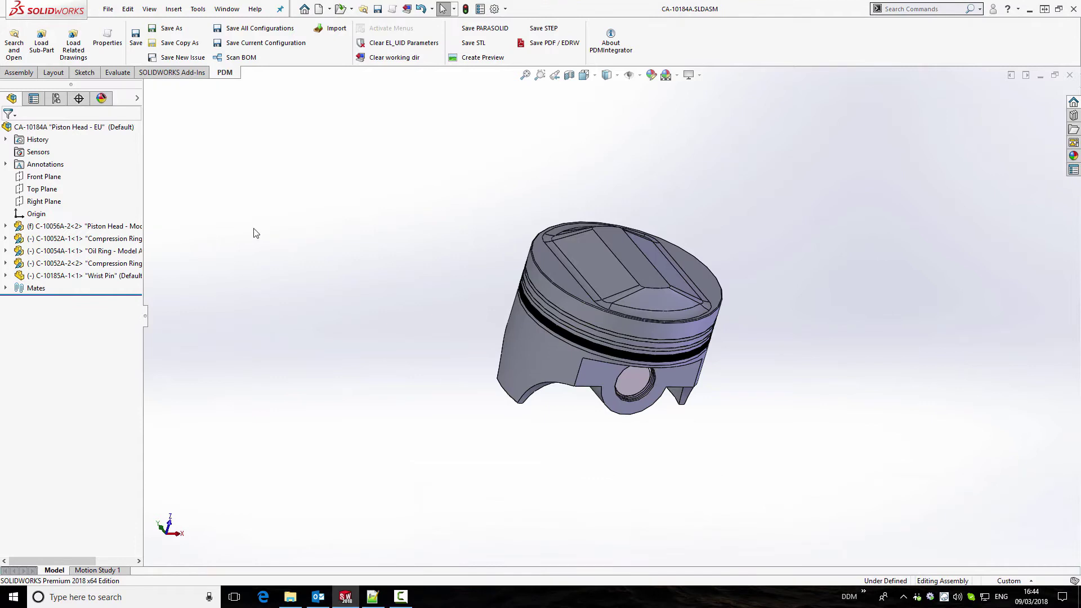
Create a drawing of the piston head assembly from the DrawingDDM template with the DDM A3 2018P sheet format.
{"action": "left_click", "coordinate": [329, 9]}
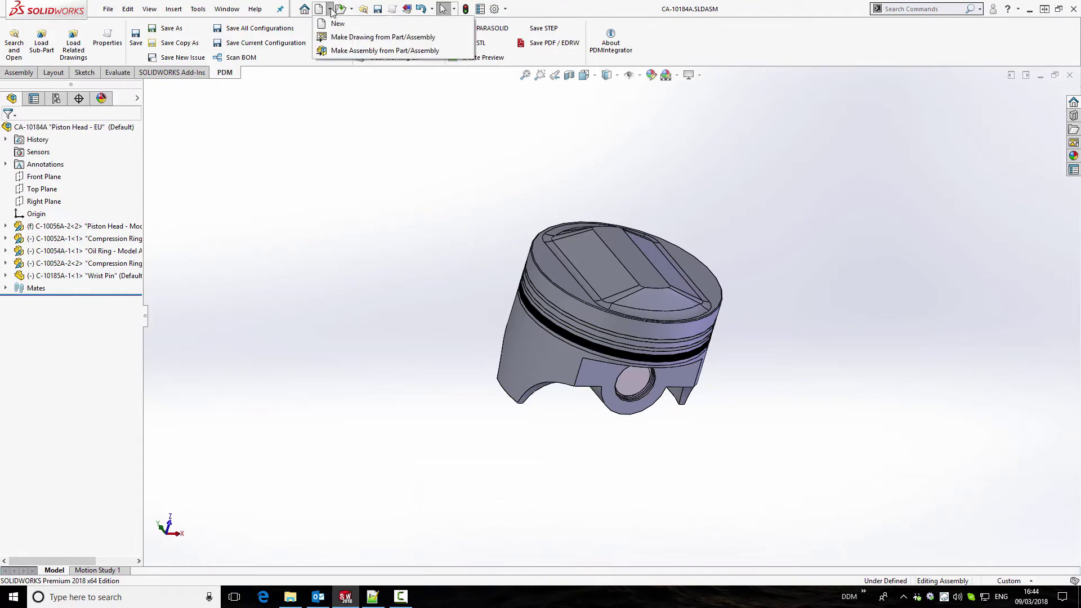
{"action": "left_click", "coordinate": [350, 38]}
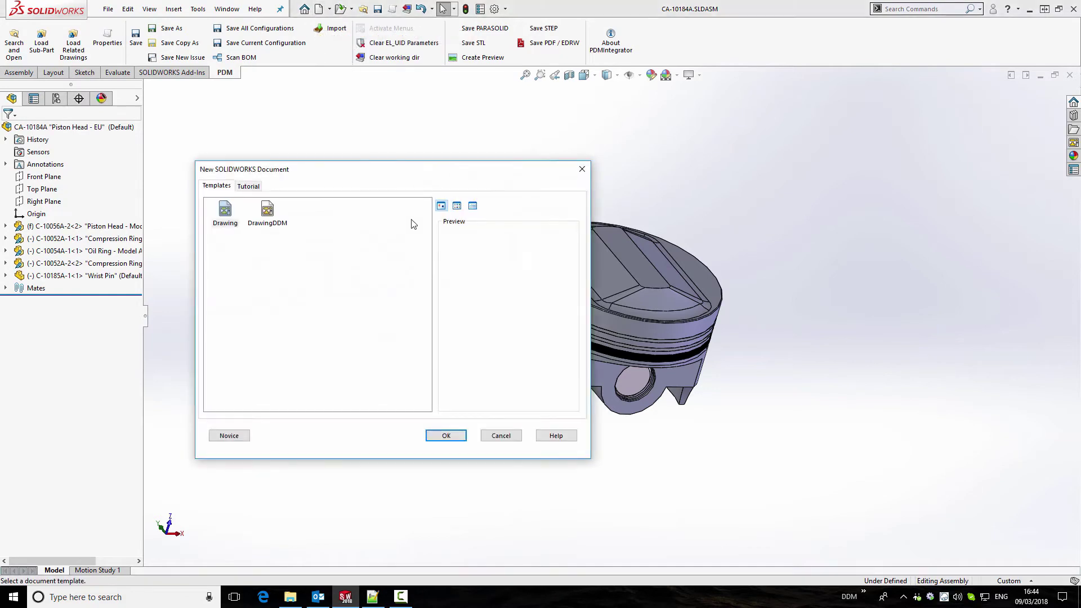
{"action": "left_click", "coordinate": [269, 212]}
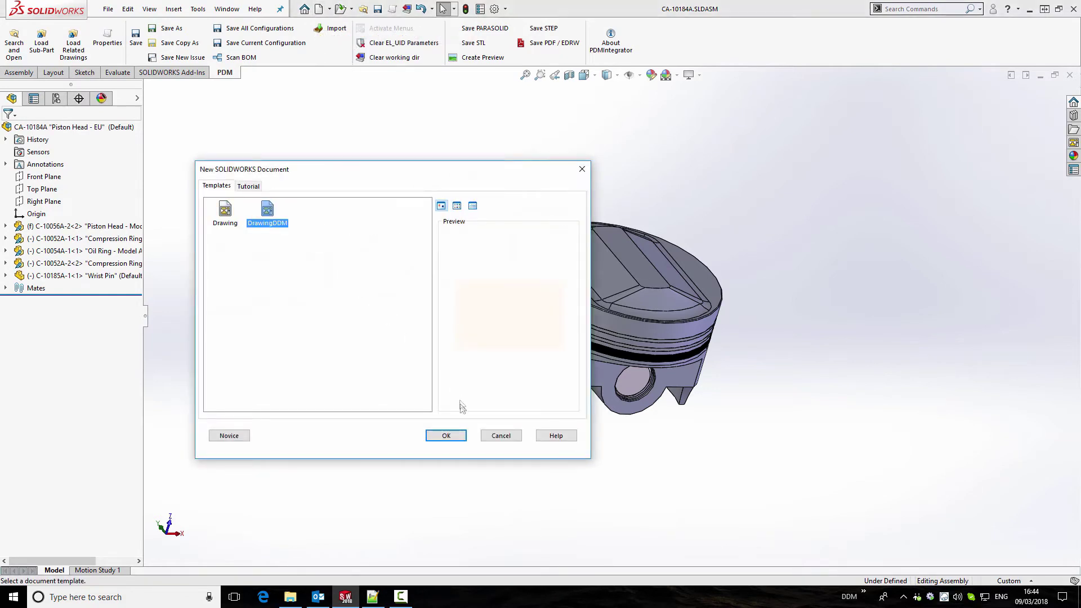
{"action": "left_click", "coordinate": [453, 435]}
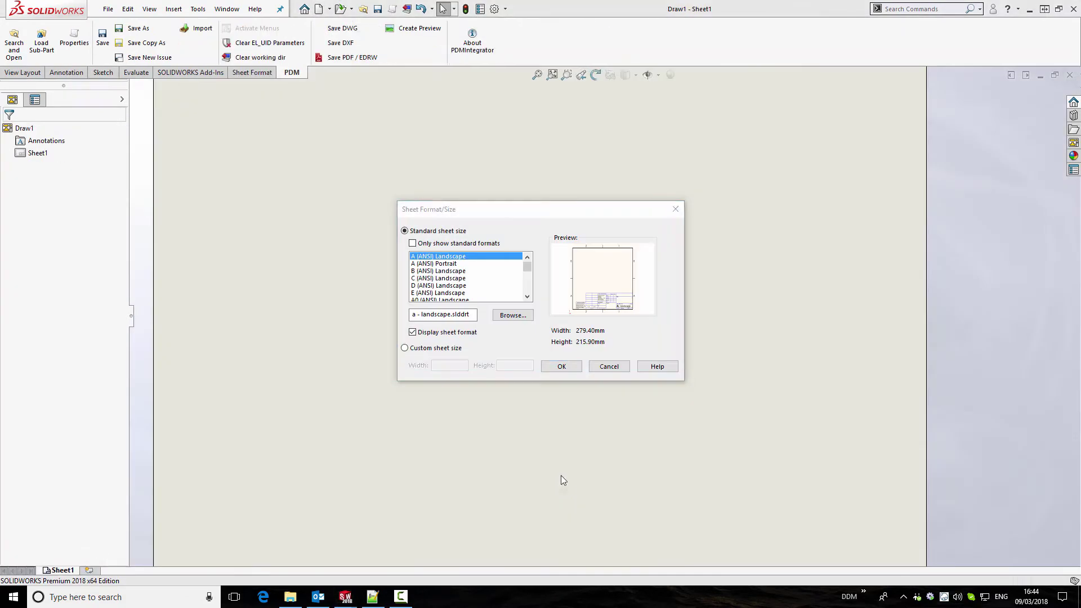
{"action": "left_click_drag", "start_coordinate": [528, 265], "coordinate": [527, 297]}
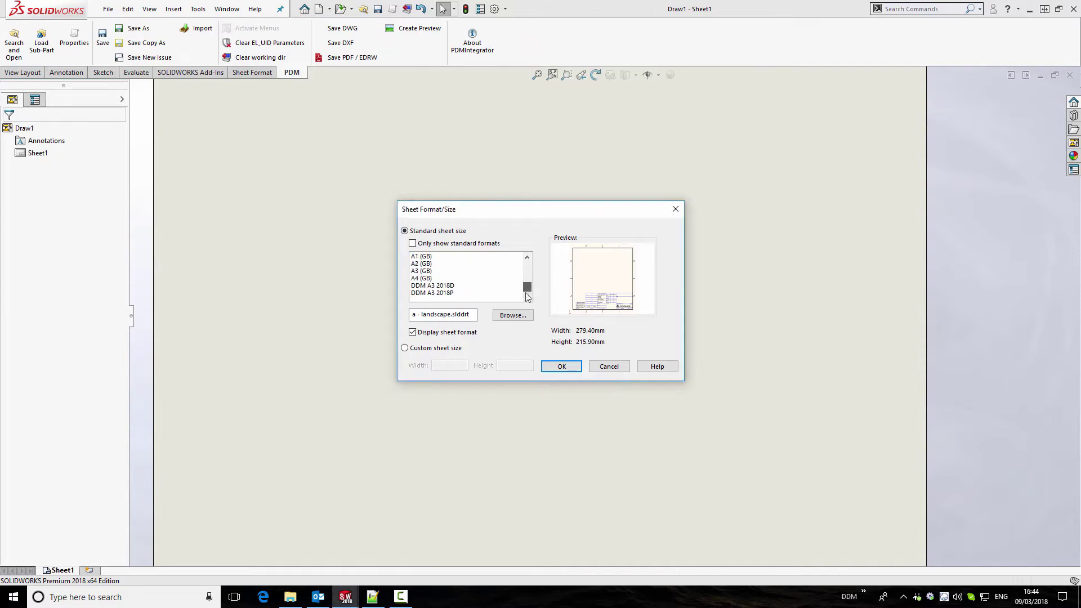
{"action": "left_click", "coordinate": [460, 294]}
{"action": "left_click", "coordinate": [561, 367]}
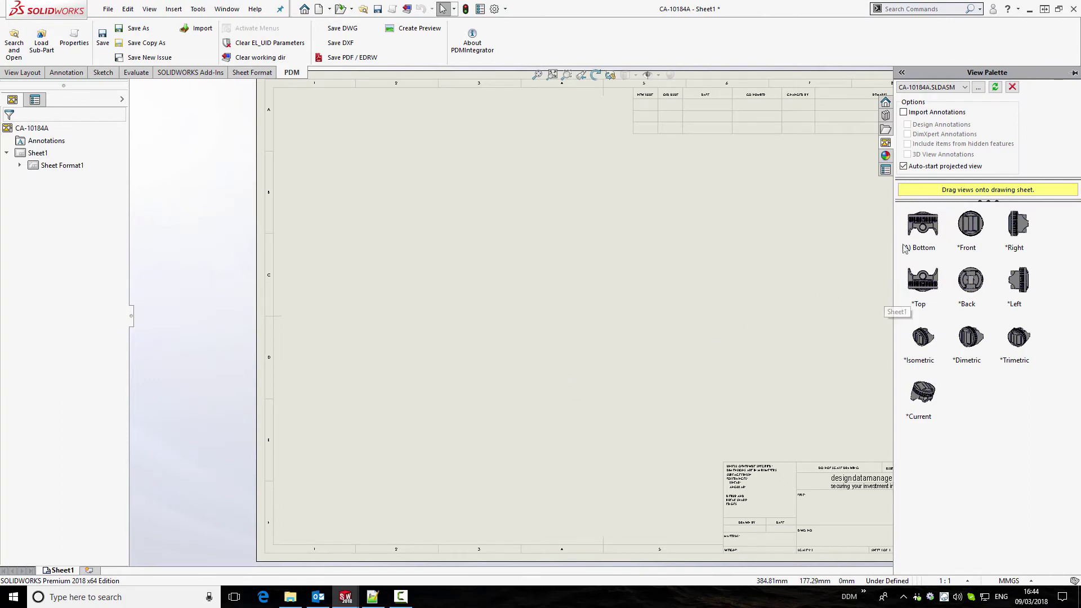
Place the assembly's Bottom view on the lower half of the sheet, with projected views above it and to its right.
{"action": "mouse_move", "coordinate": [922, 224]}
{"action": "left_mouse_down"}
{"action": "mouse_move", "coordinate": [700, 326]}
{"action": "mouse_move", "coordinate": [529, 355]}
{"action": "mouse_move", "coordinate": [510, 376]}
{"action": "left_mouse_up"}
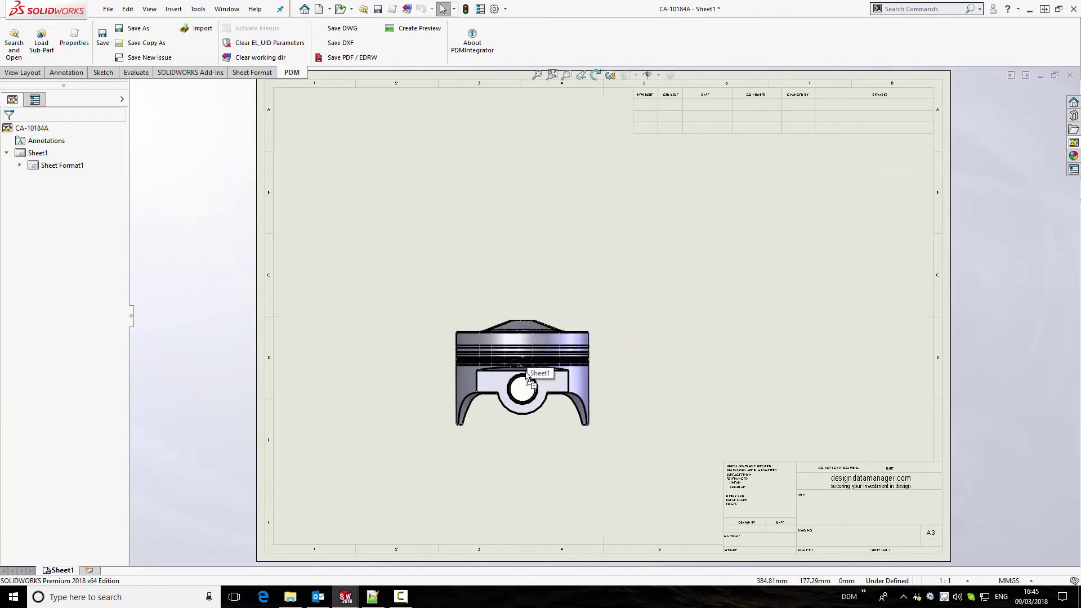
{"action": "left_click", "coordinate": [523, 207]}
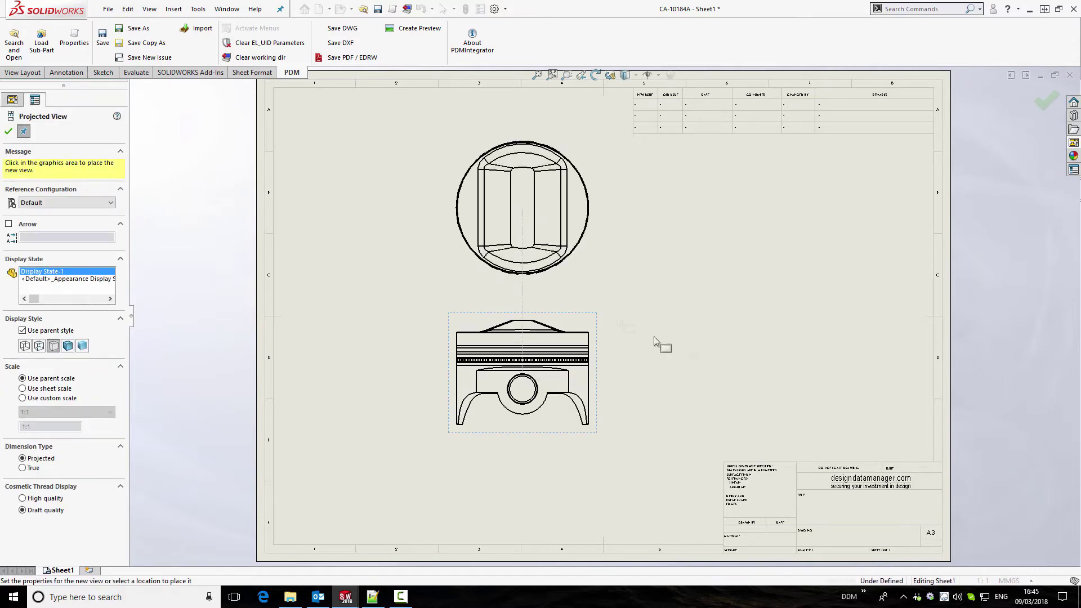
{"action": "left_click", "coordinate": [761, 382]}
{"action": "left_click", "coordinate": [1045, 104]}
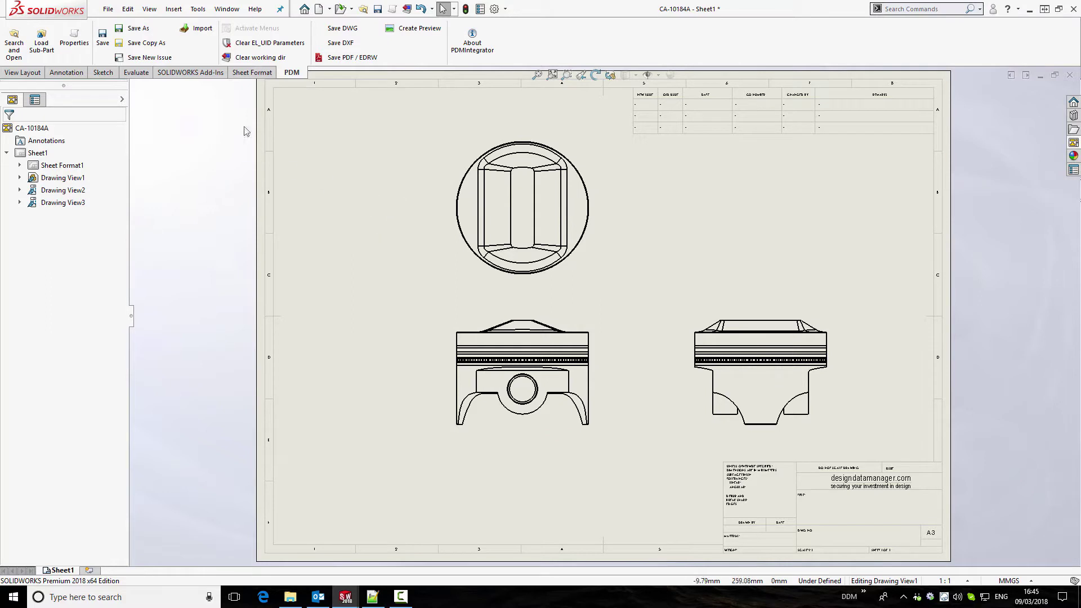
Save the drawing to PDM as CA-10184A, accept its drawing properties and dismiss the save progress log.
{"action": "left_click", "coordinate": [102, 39]}
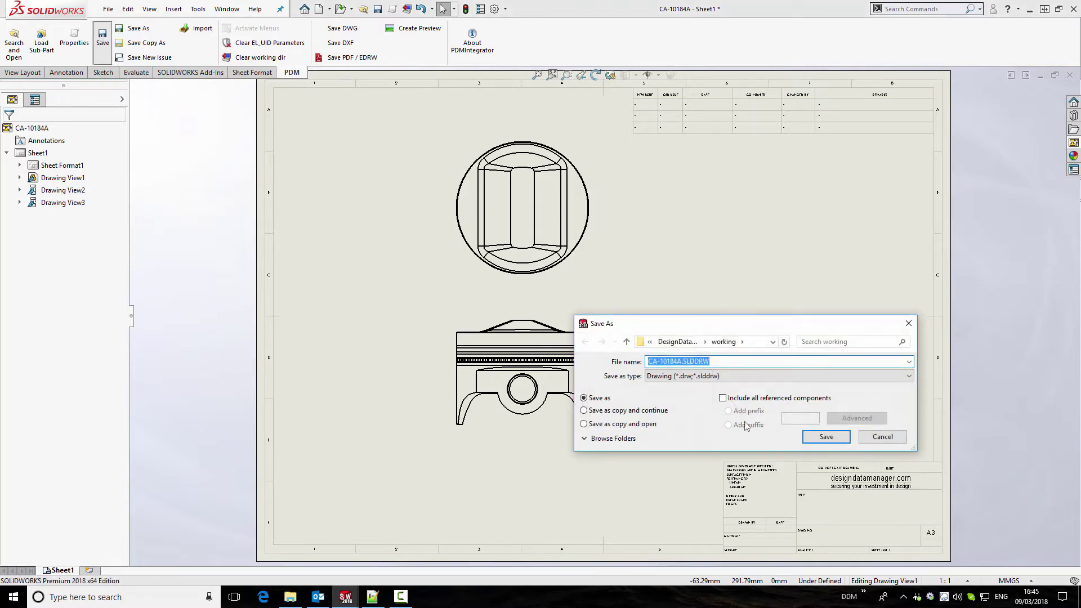
{"action": "left_click", "coordinate": [826, 437]}
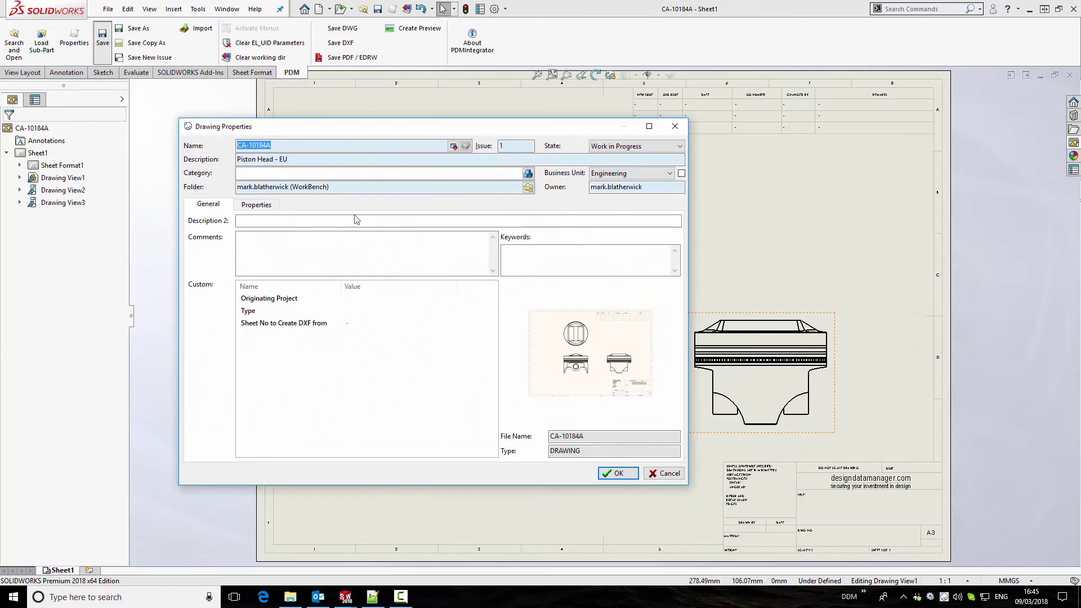
{"action": "left_click_drag", "start_coordinate": [276, 131], "coordinate": [261, 126]}
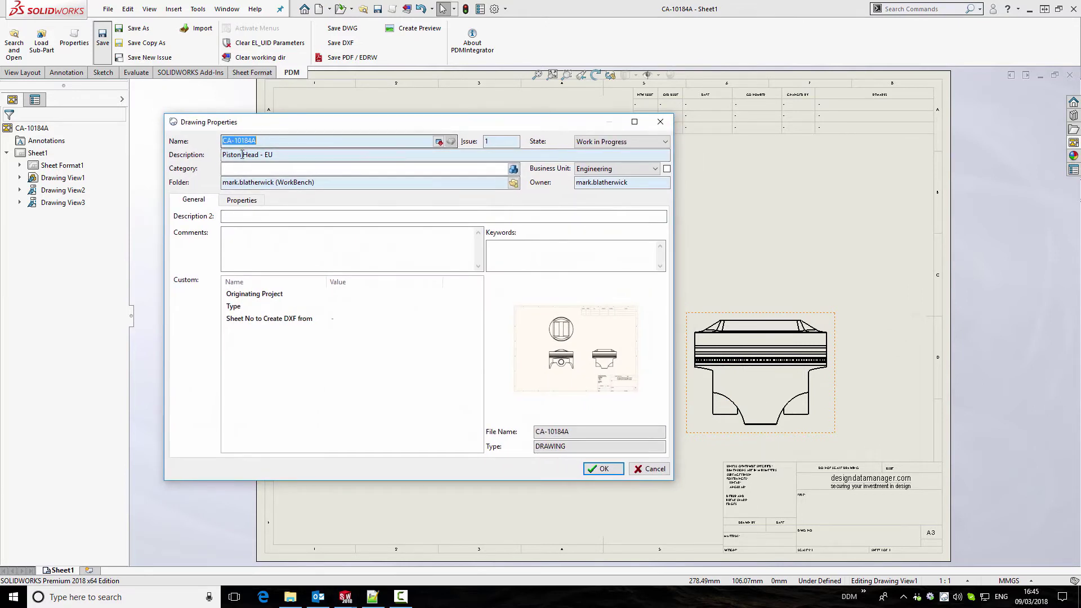
{"action": "left_click", "coordinate": [252, 141]}
{"action": "left_click", "coordinate": [614, 471]}
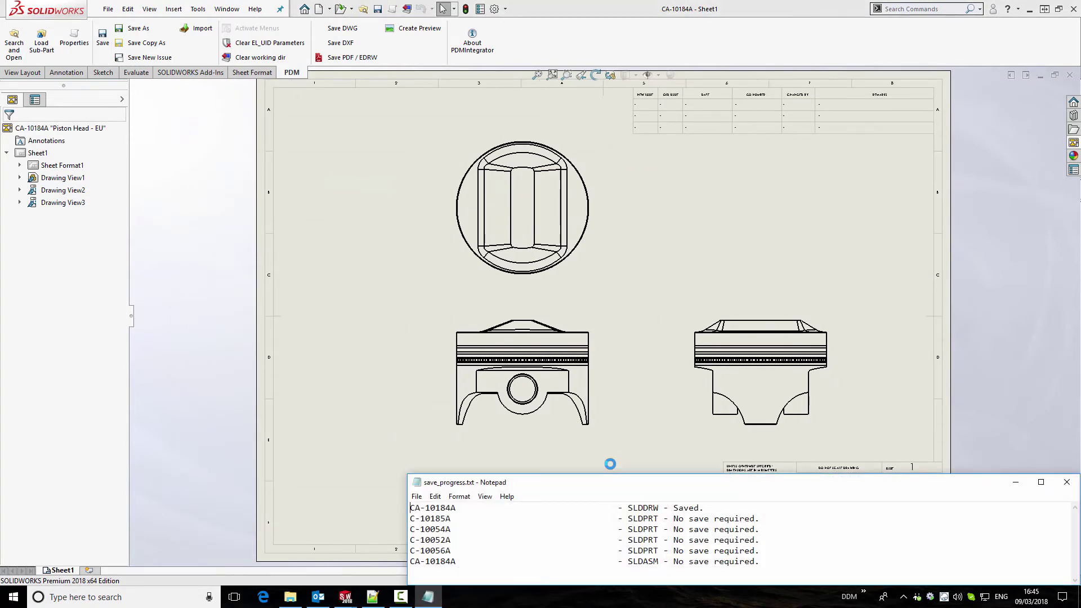
{"action": "left_click", "coordinate": [1066, 482]}
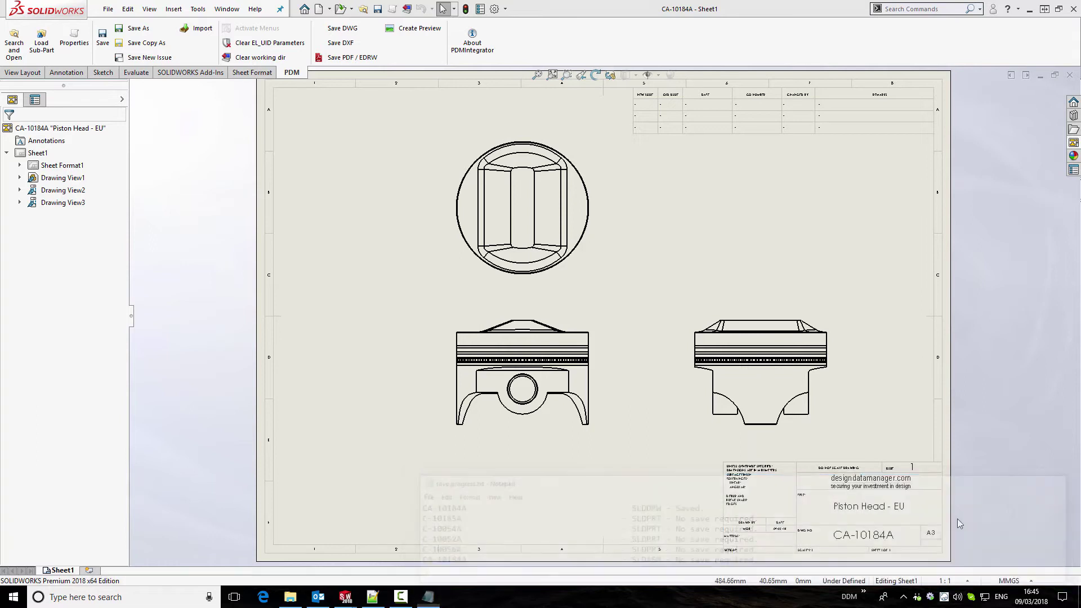
Check the drawing's title block and close both the drawing and the piston head assembly.
{"action": "scroll", "coordinate": [900, 541], "scroll_direction": "down", "scroll_amount": 3}
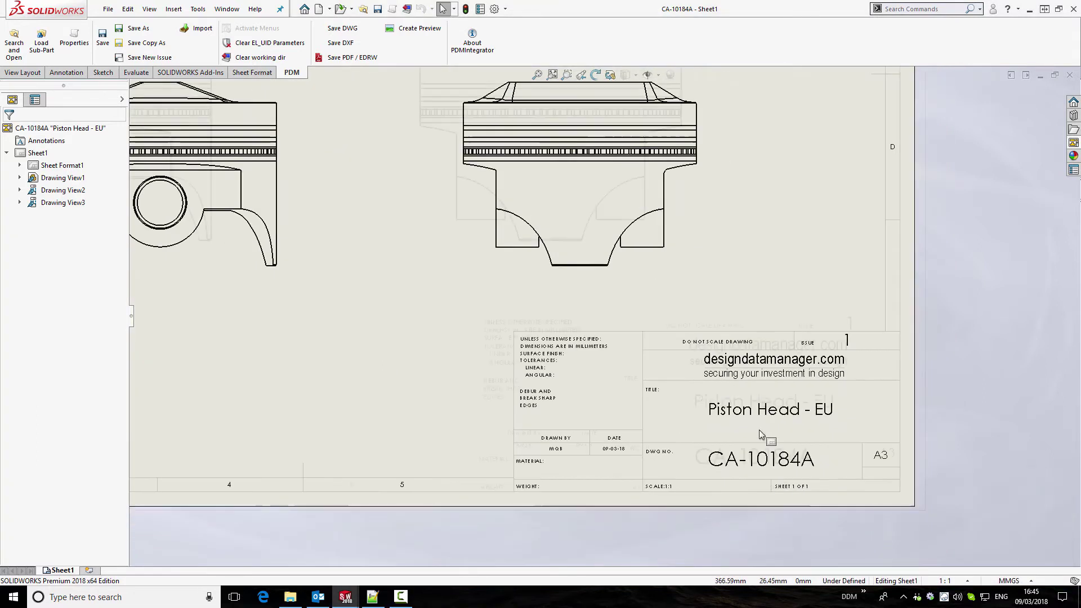
{"action": "scroll", "coordinate": [761, 434], "scroll_direction": "down", "scroll_amount": 2}
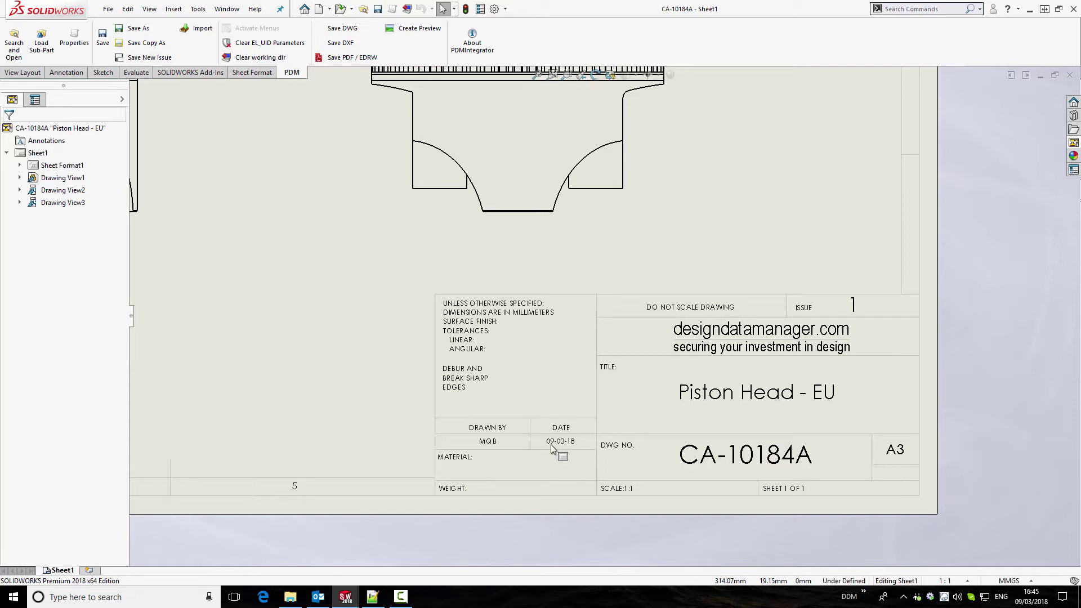
{"action": "left_click", "coordinate": [1070, 76]}
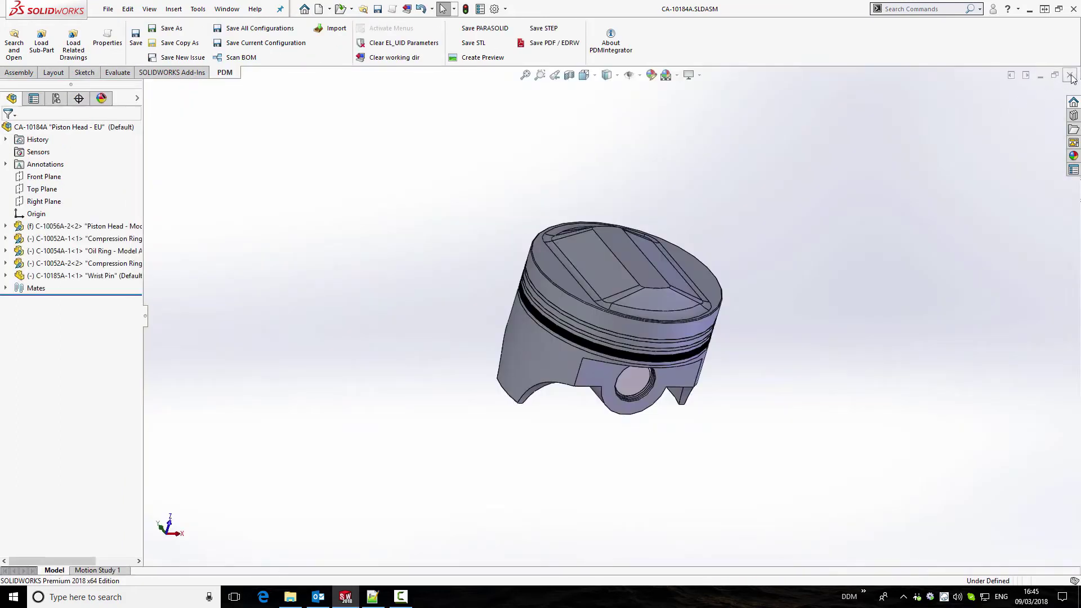
{"action": "left_click", "coordinate": [1070, 76]}
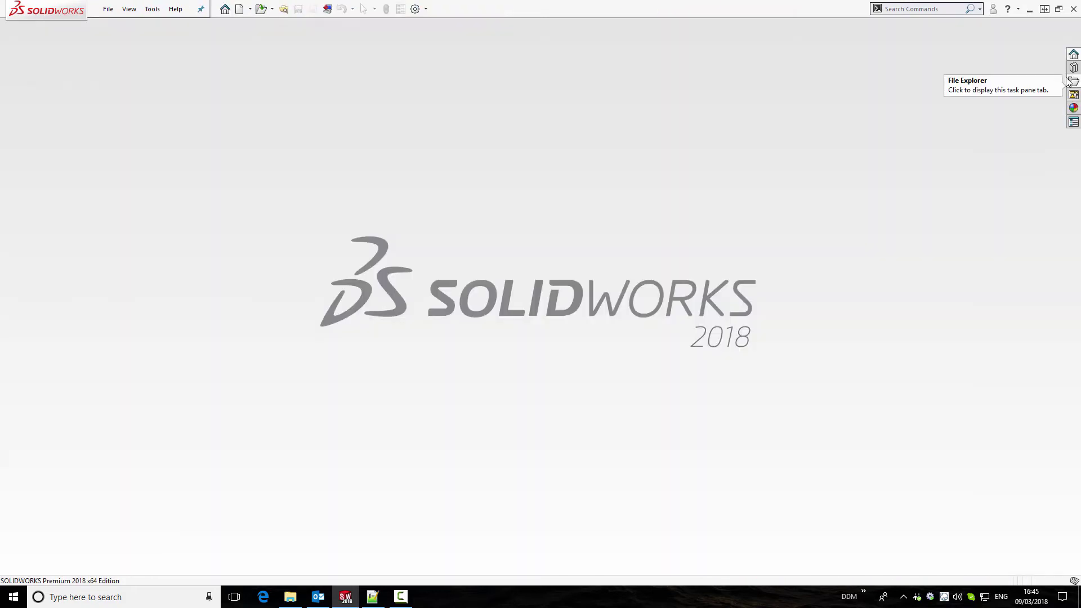
Switch to DDM and expand drawing CA-10184A and the assembly beneath it to show the component structure.
{"action": "left_click", "coordinate": [285, 9]}
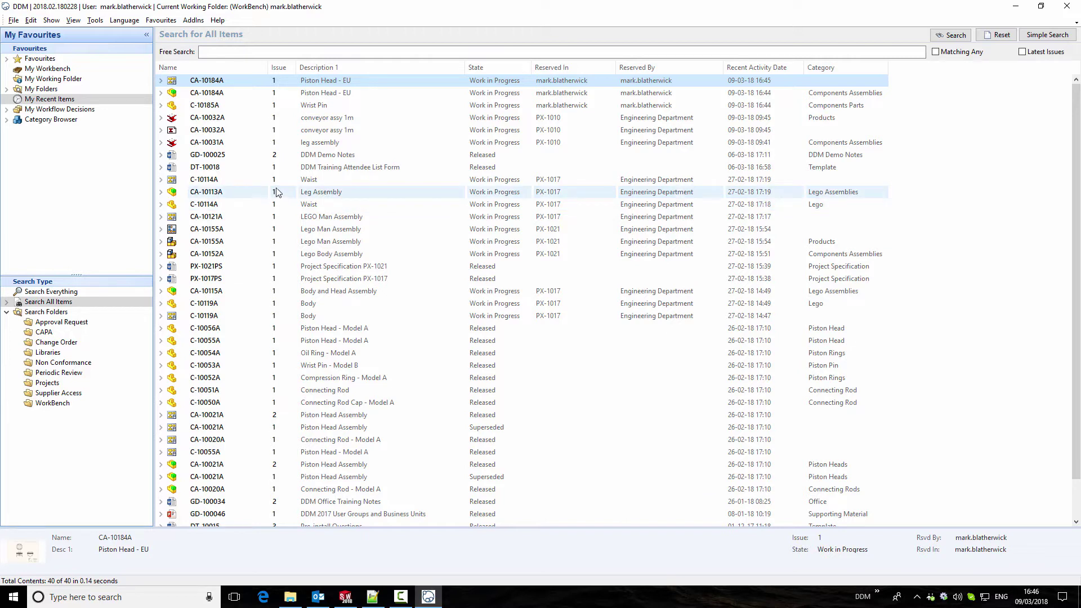
{"action": "left_click", "coordinate": [161, 81]}
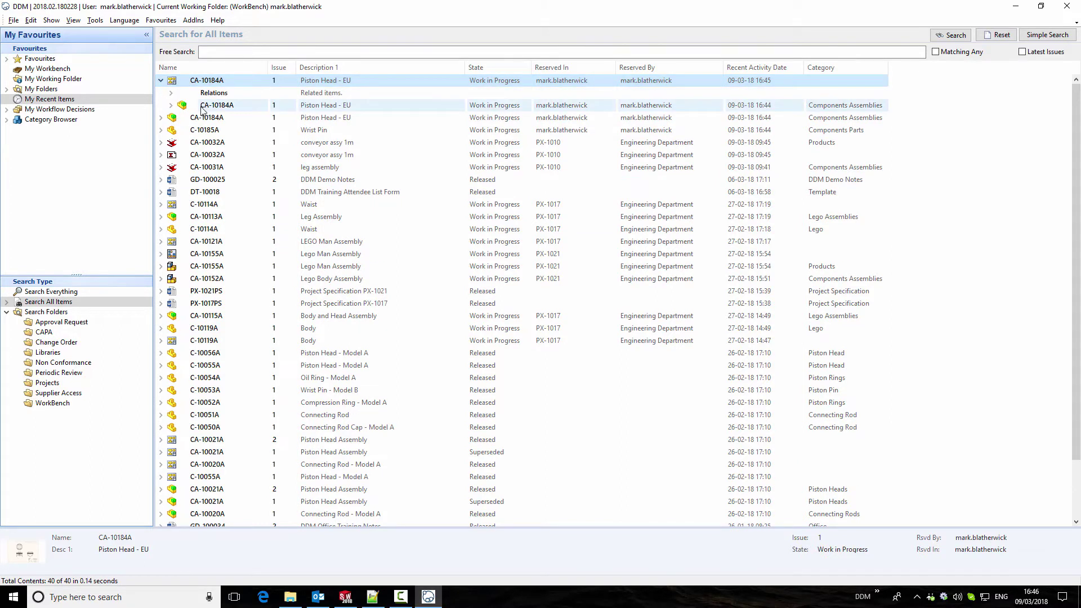
{"action": "left_click", "coordinate": [171, 106]}
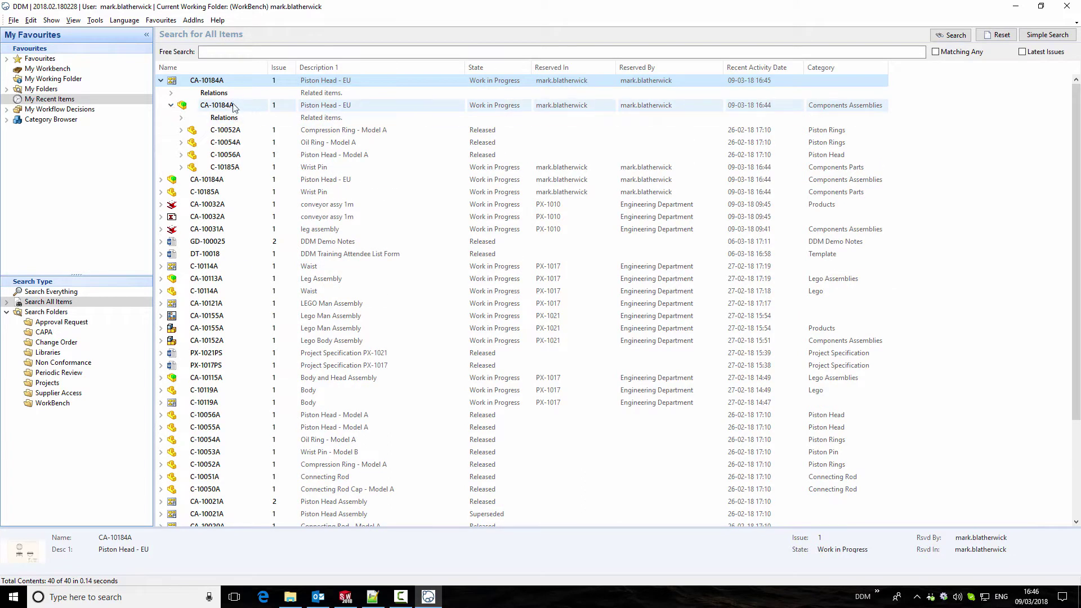
Expand the separate Piston Head - EU assembly entry and its relations down to the associated drawings.
{"action": "left_click", "coordinate": [209, 181]}
{"action": "left_click", "coordinate": [161, 180]}
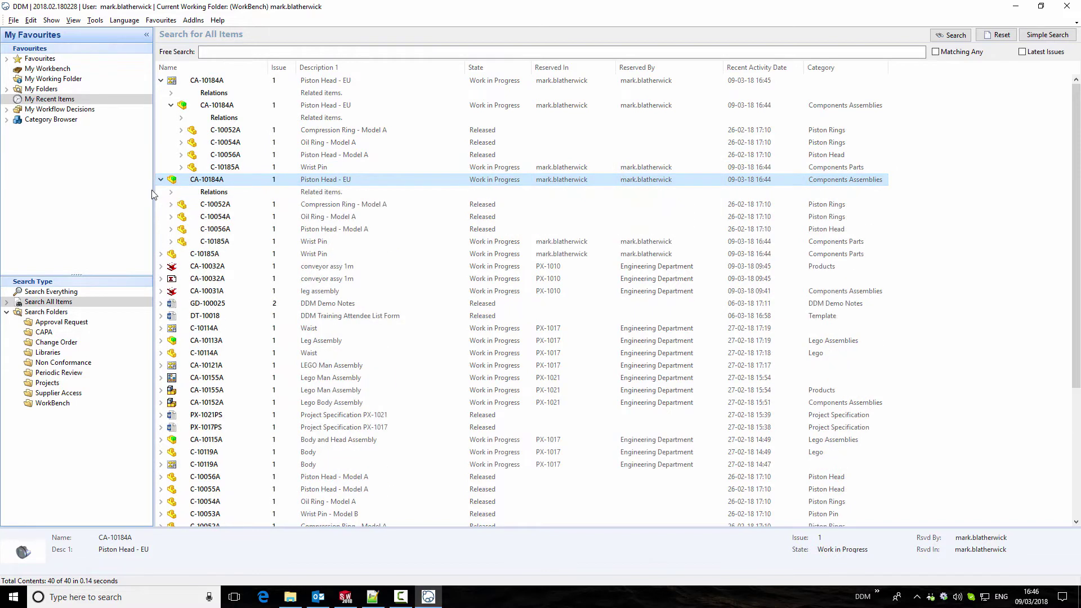
{"action": "left_click", "coordinate": [171, 192]}
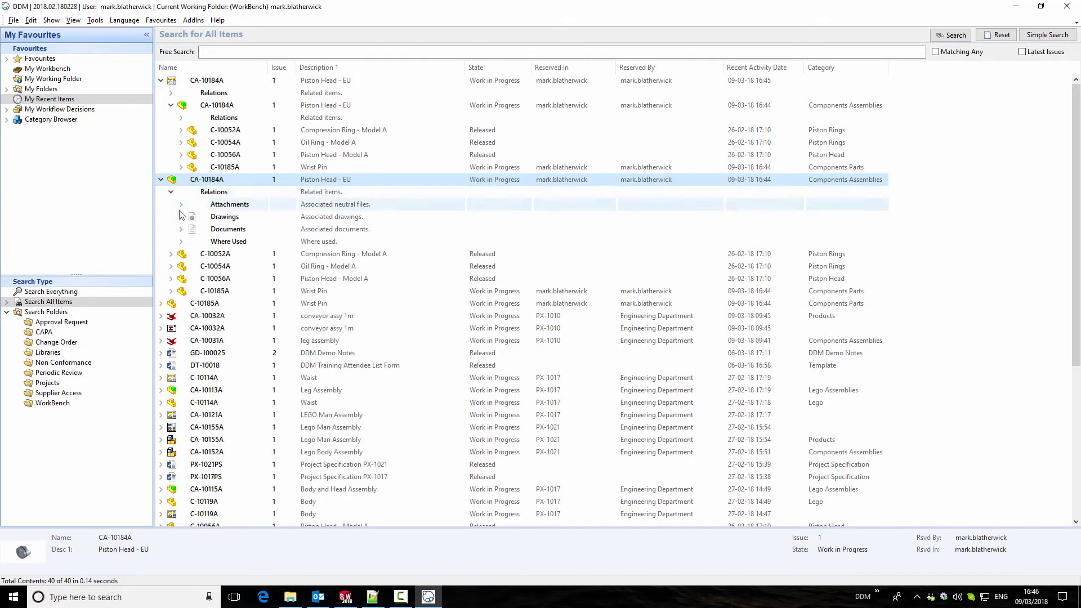
{"action": "left_click", "coordinate": [181, 217]}
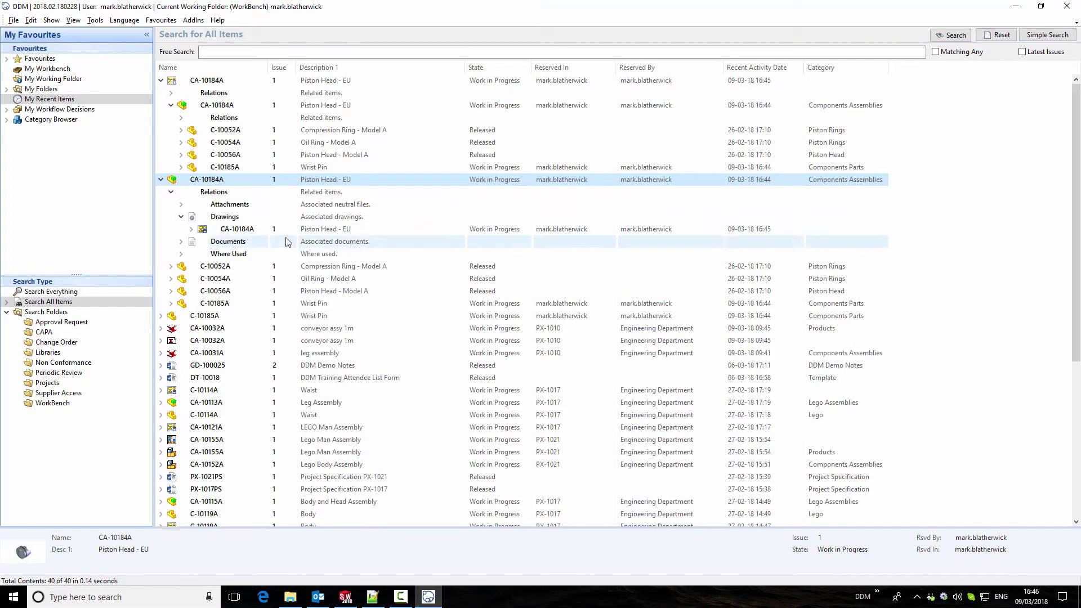
Preview the associated drawing CA-10184A as a PDF and close the preview.
{"action": "left_click", "coordinate": [248, 229]}
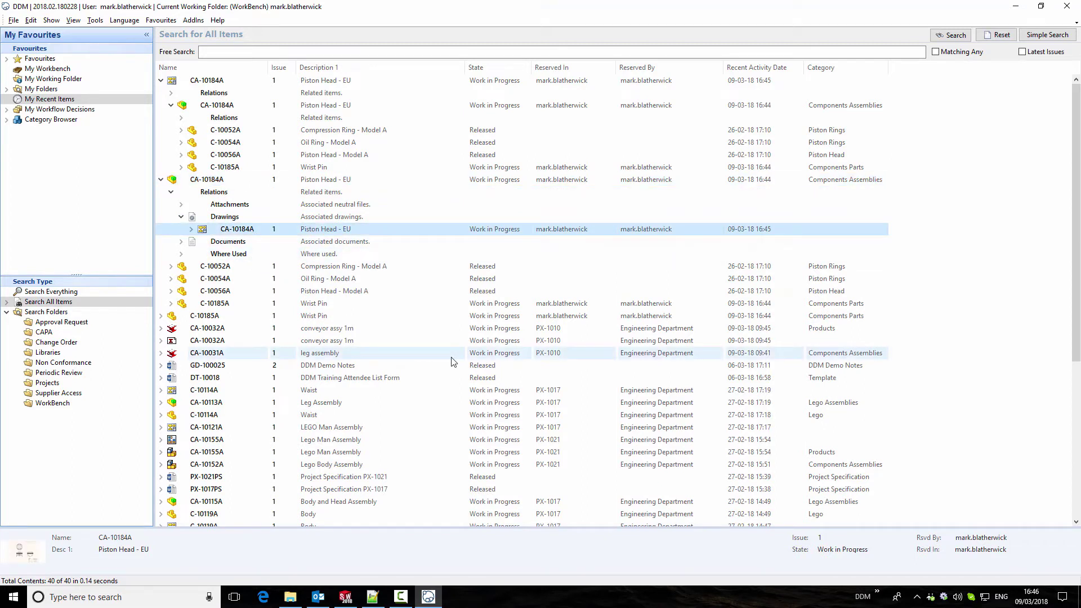
{"action": "right_click", "coordinate": [254, 233]}
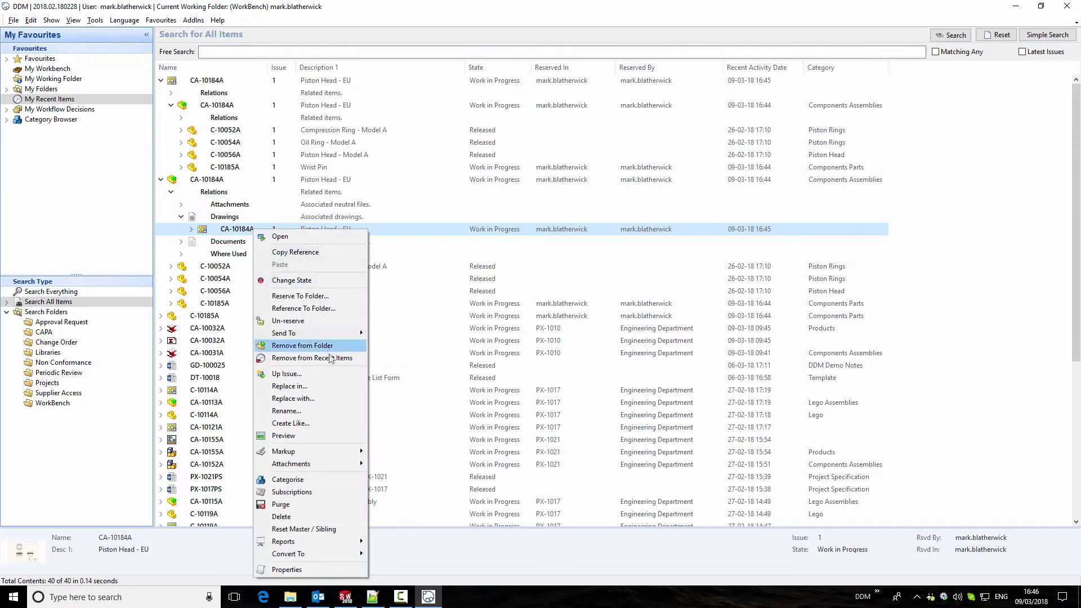
{"action": "left_click", "coordinate": [352, 435]}
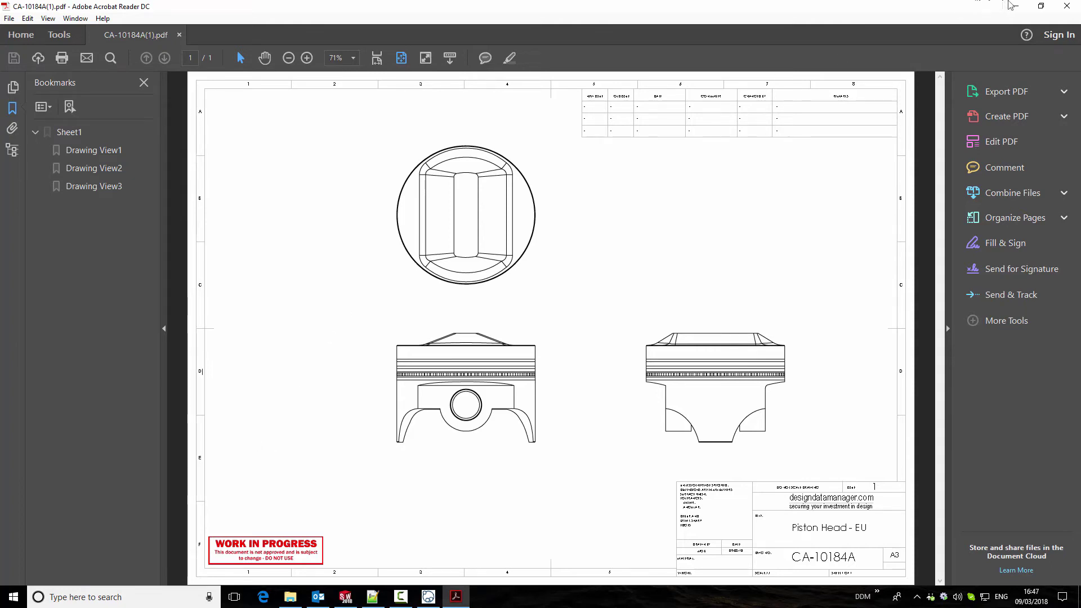
{"action": "left_click", "coordinate": [1066, 6]}
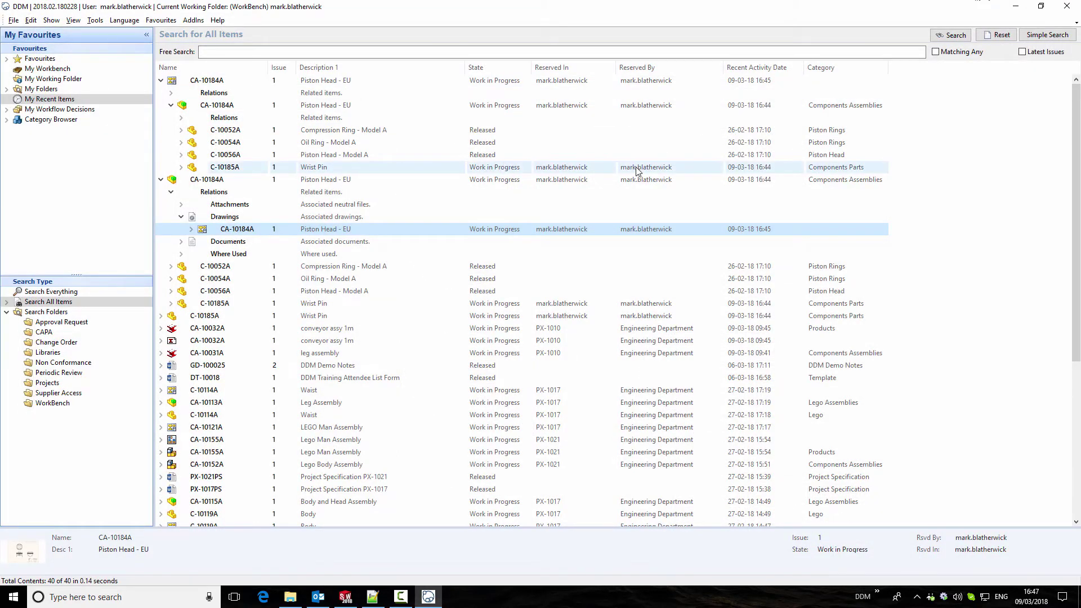
Start a state change for the Piston Head - EU assembly listed under its drawing.
{"action": "left_click", "coordinate": [198, 83]}
{"action": "right_click", "coordinate": [197, 84]}
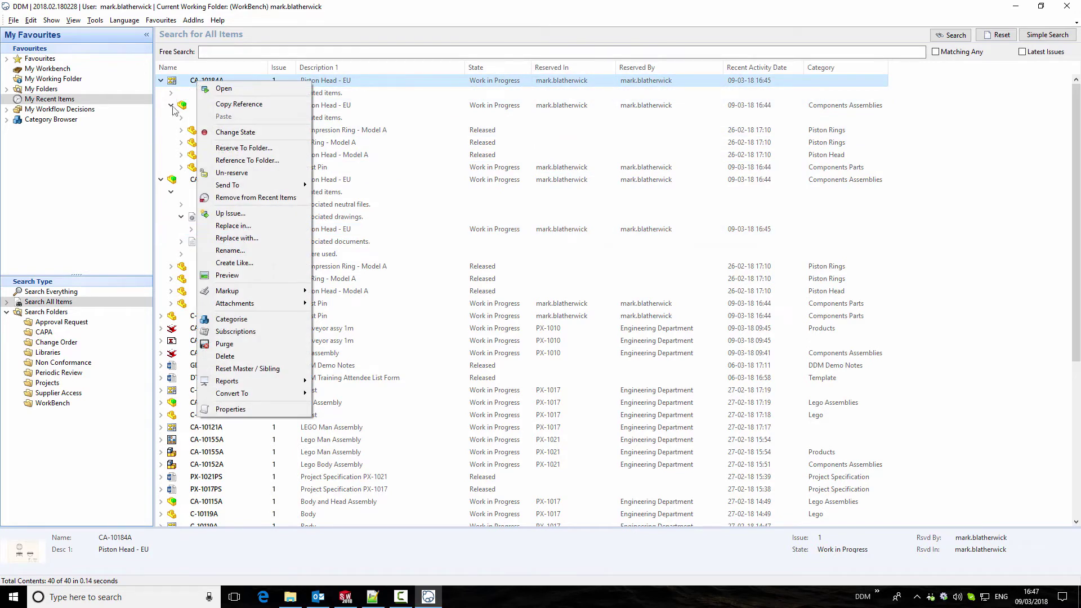
{"action": "left_click", "coordinate": [185, 107]}
{"action": "right_click", "coordinate": [191, 108]}
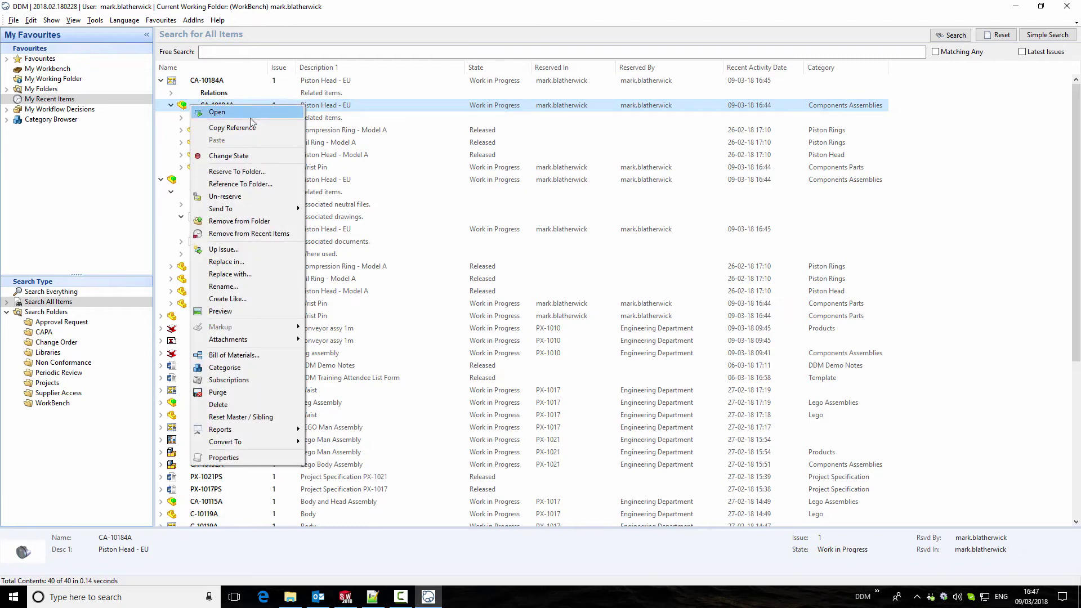
{"action": "left_click", "coordinate": [260, 157]}
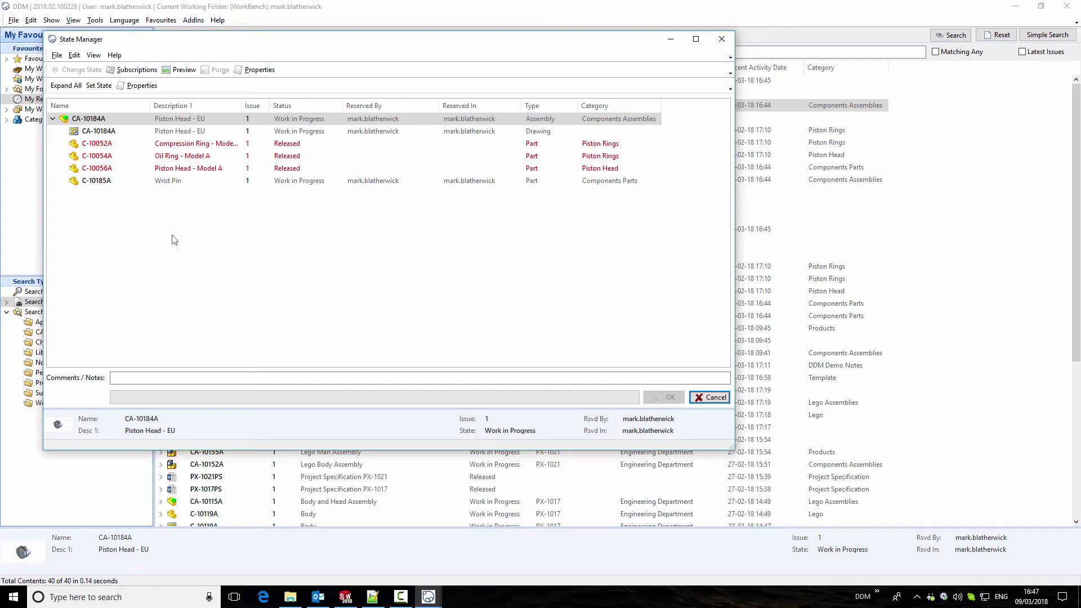
Set the state of the Piston Head - EU assembly, its drawing and the Wrist Pin to Released.
{"action": "left_click", "coordinate": [121, 132], "text": "ctrl"}
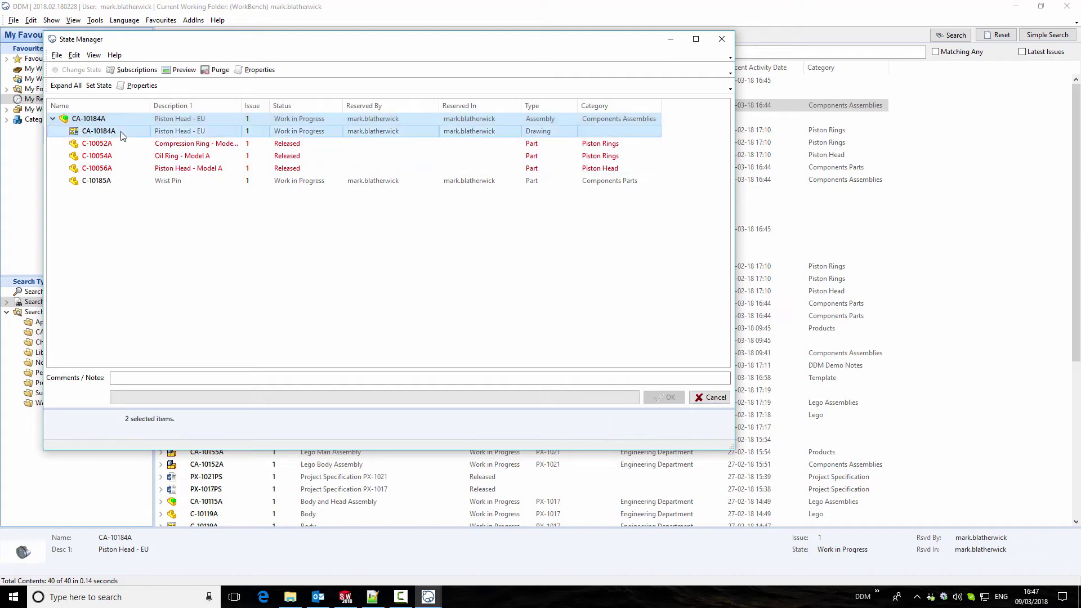
{"action": "left_click", "coordinate": [113, 181], "text": "ctrl"}
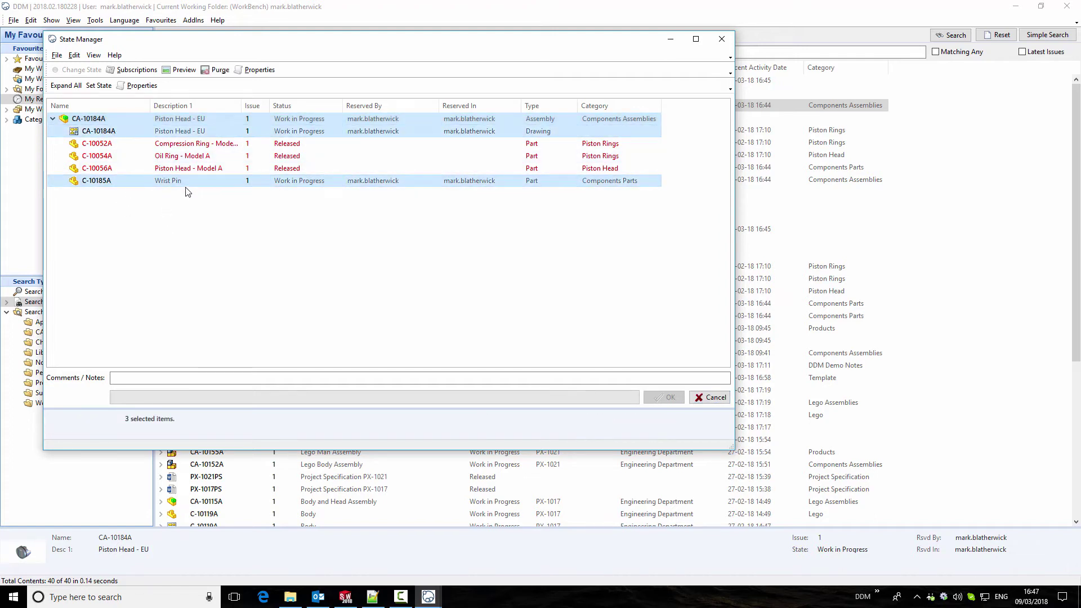
{"action": "right_click", "coordinate": [199, 186]}
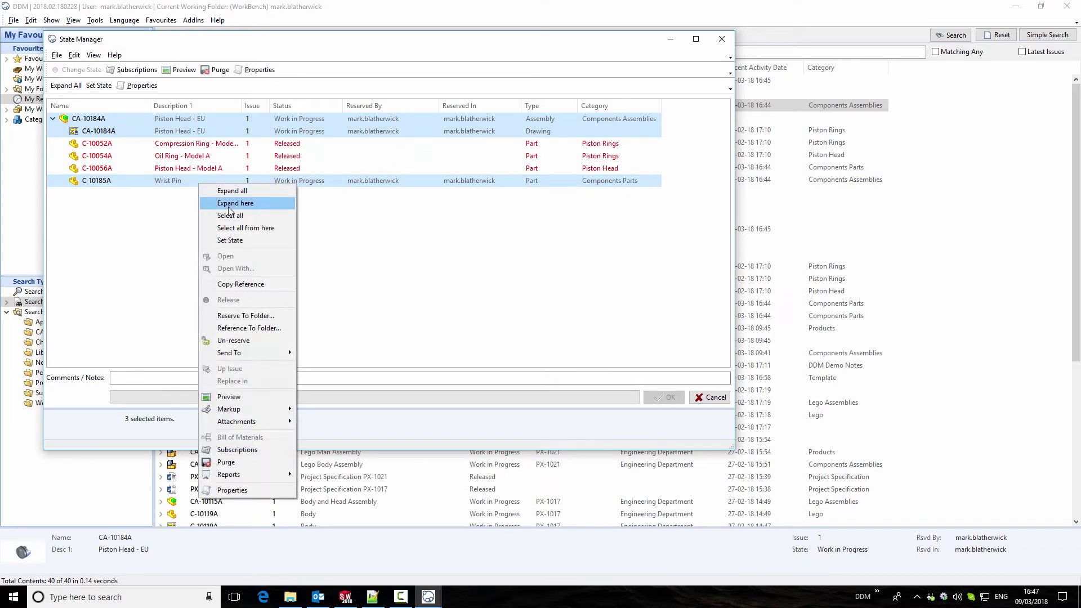
{"action": "left_click", "coordinate": [237, 239]}
{"action": "left_click", "coordinate": [117, 47]}
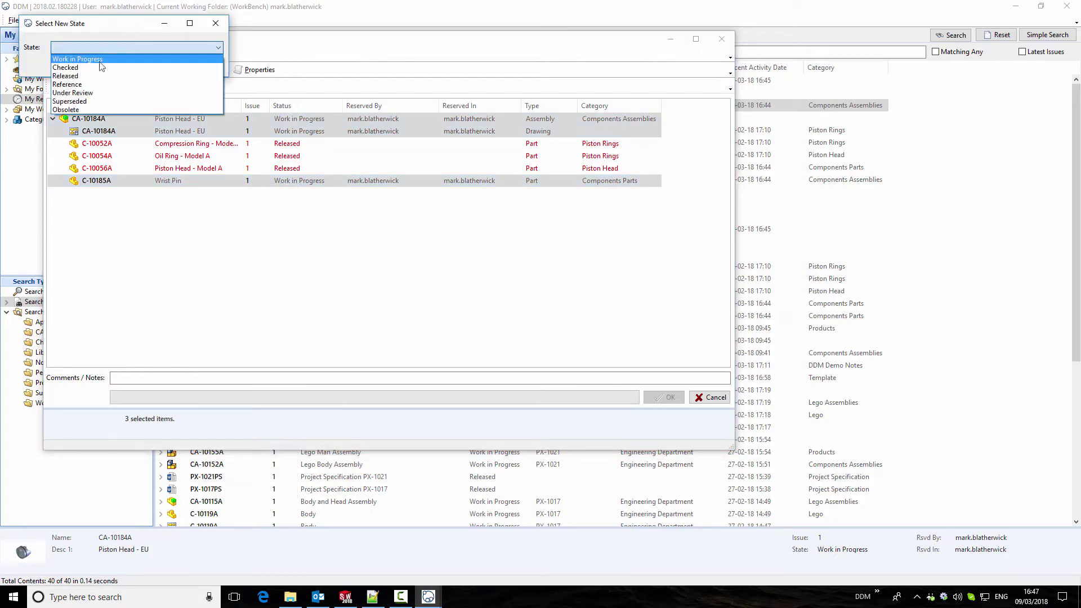
{"action": "left_click", "coordinate": [79, 76]}
{"action": "left_click", "coordinate": [151, 65]}
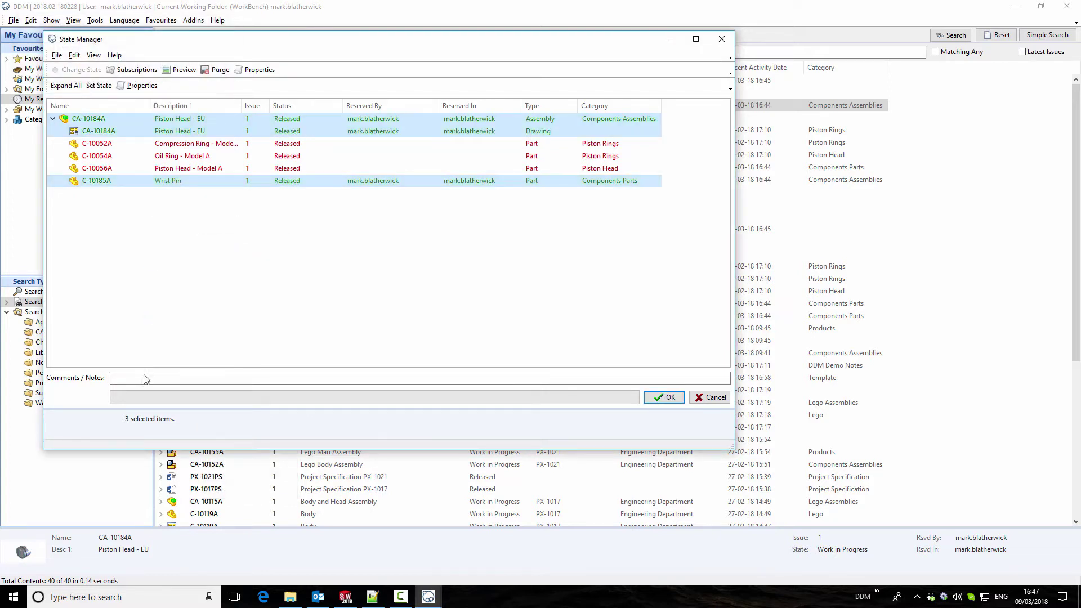
Add the comment "First Release to Production" and apply the state change.
{"action": "left_click", "coordinate": [145, 378]}
{"action": "type", "text": "F"}
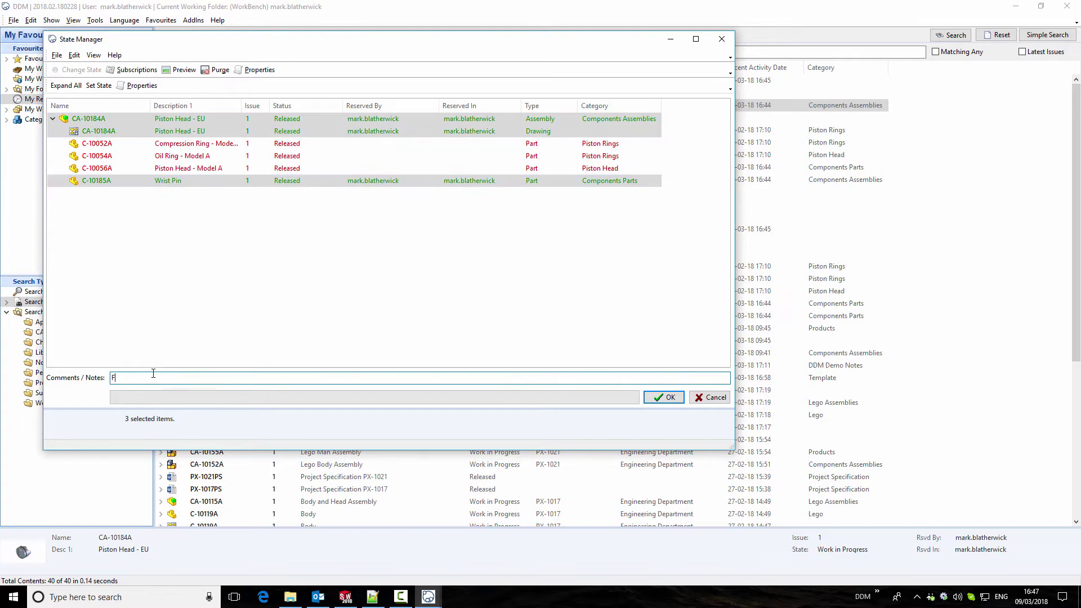
{"action": "type", "text": "irst Release to Production"}
{"action": "left_click", "coordinate": [667, 397]}
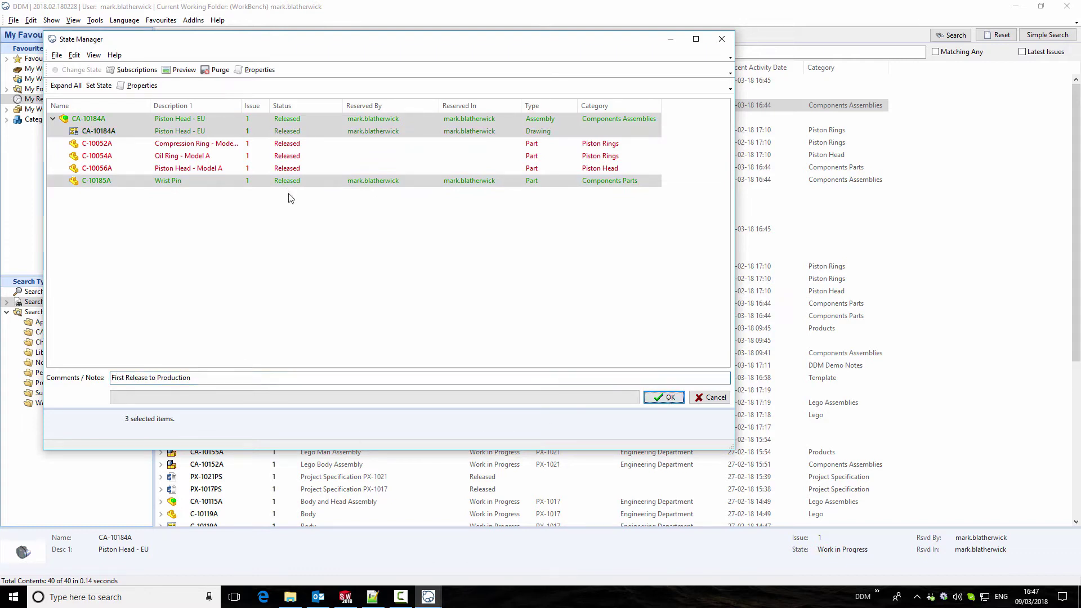
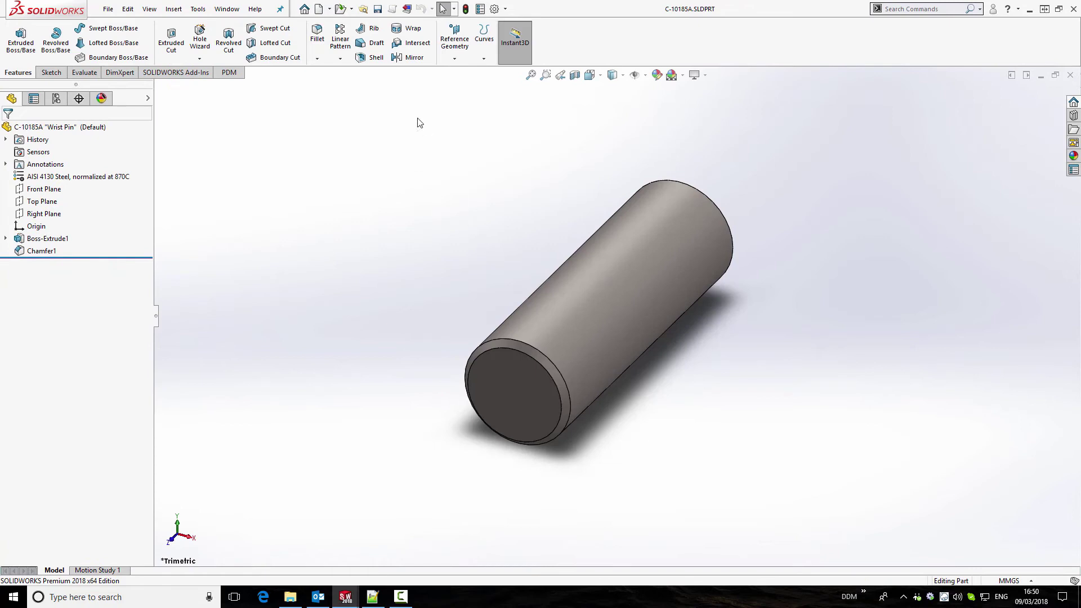
Check the wrist pin's PDM properties for its release state and the assemblies it is used on.
{"action": "left_click", "coordinate": [228, 73]}
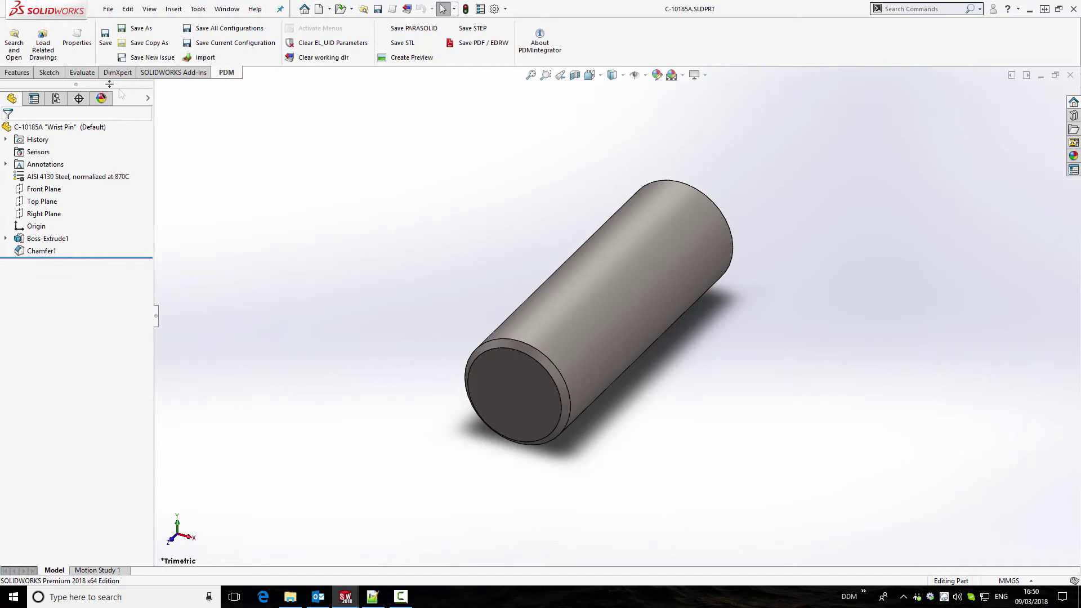
{"action": "left_click", "coordinate": [88, 55]}
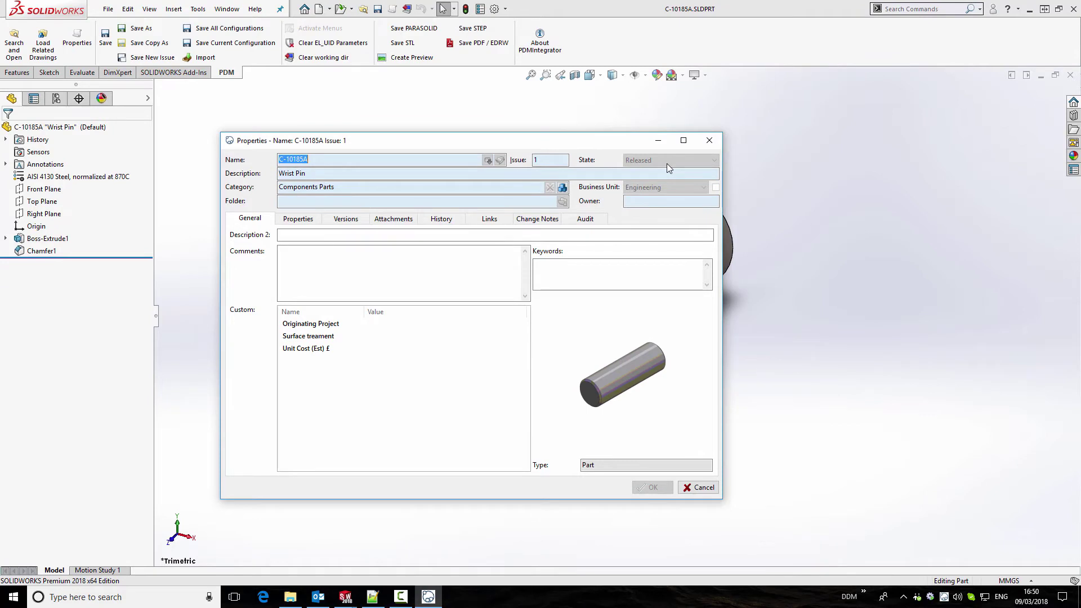
{"action": "left_click", "coordinate": [490, 219]}
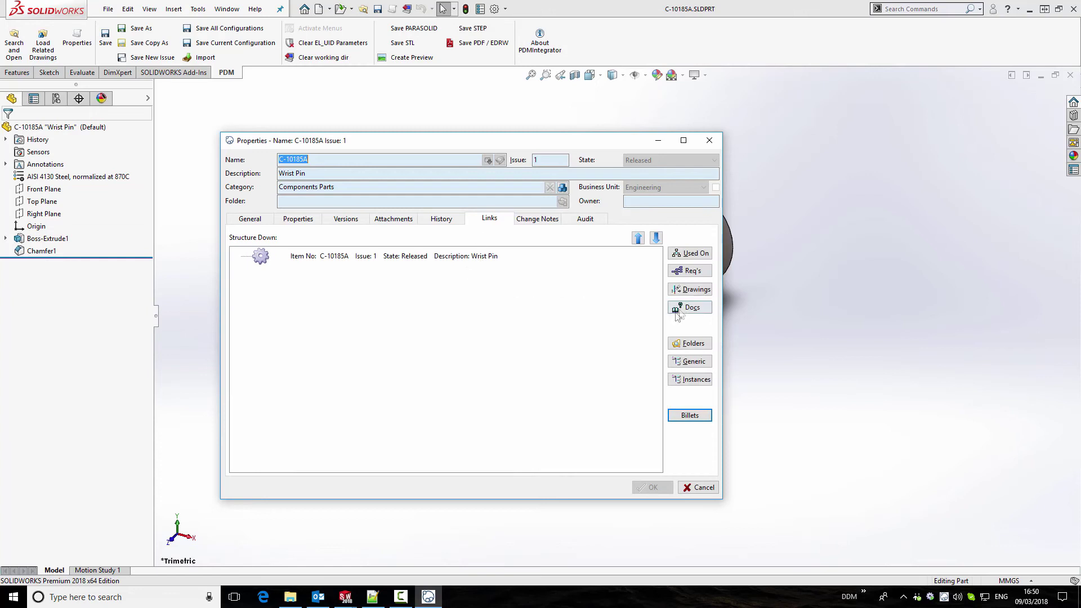
{"action": "left_click", "coordinate": [691, 253]}
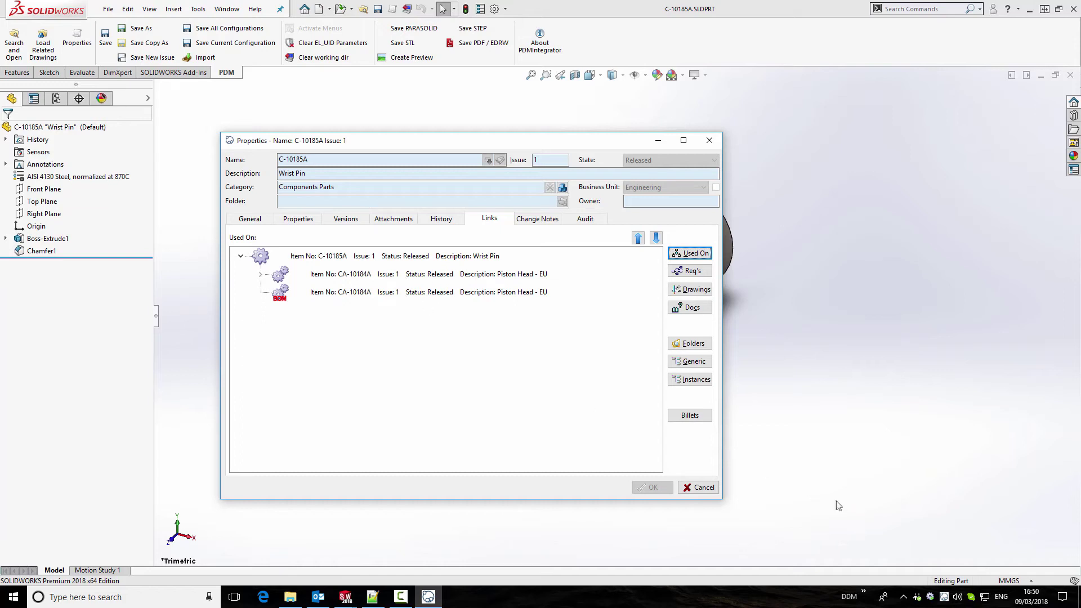
{"action": "left_click", "coordinate": [698, 487]}
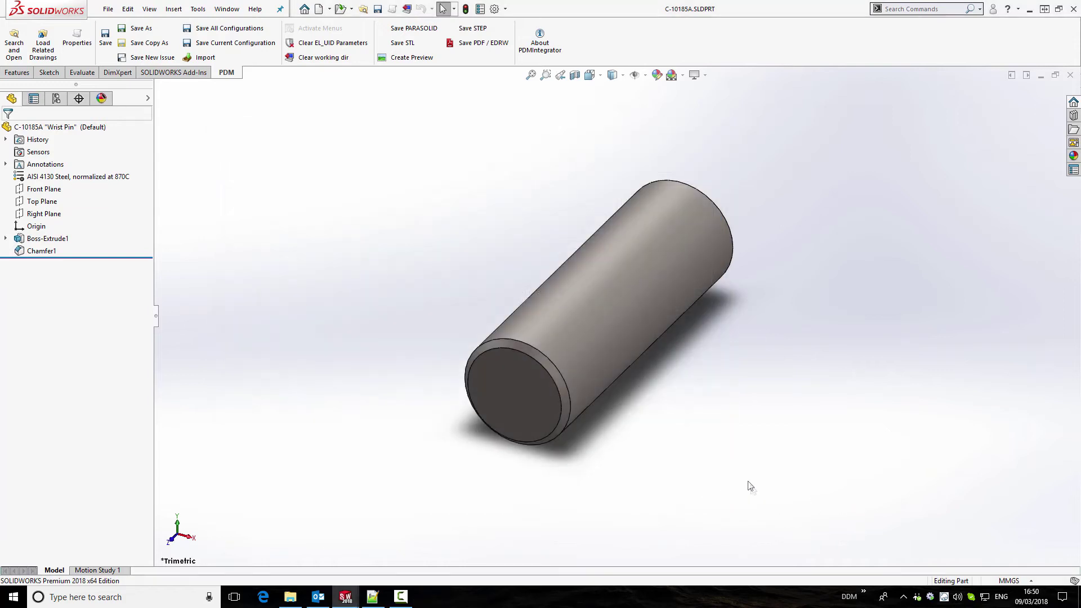
Begin an Extruded Cut on the wrist pin's chamfered front end face and sketch a circle about 10.1 mm in diameter centred on the origin.
{"action": "left_click", "coordinate": [17, 72]}
{"action": "left_click", "coordinate": [171, 39]}
{"action": "left_click", "coordinate": [516, 410]}
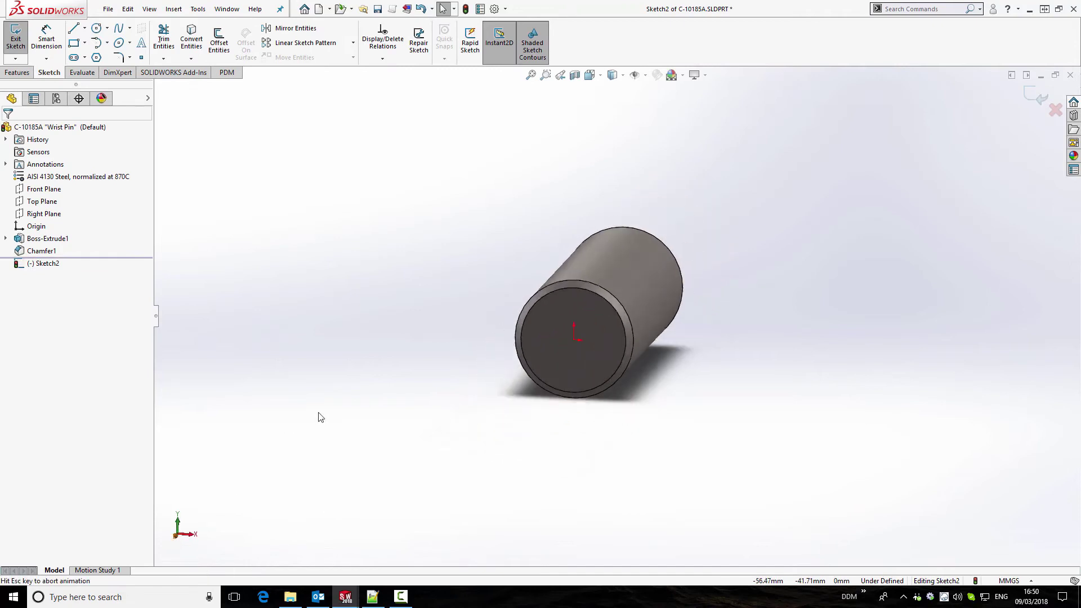
{"action": "key", "text": "s"}
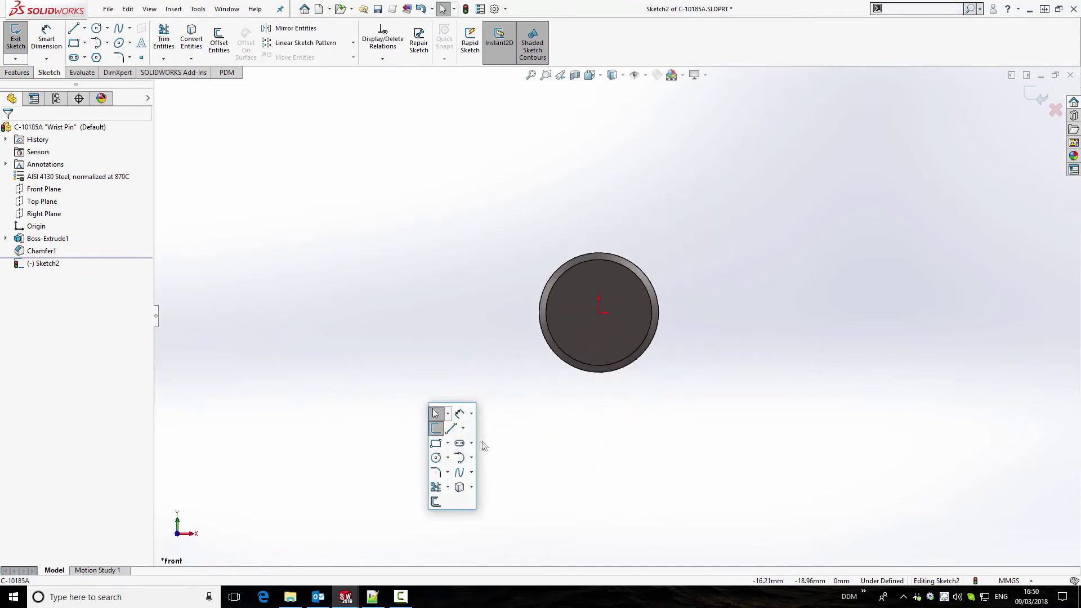
{"action": "left_click", "coordinate": [436, 457]}
{"action": "left_click", "coordinate": [599, 313]}
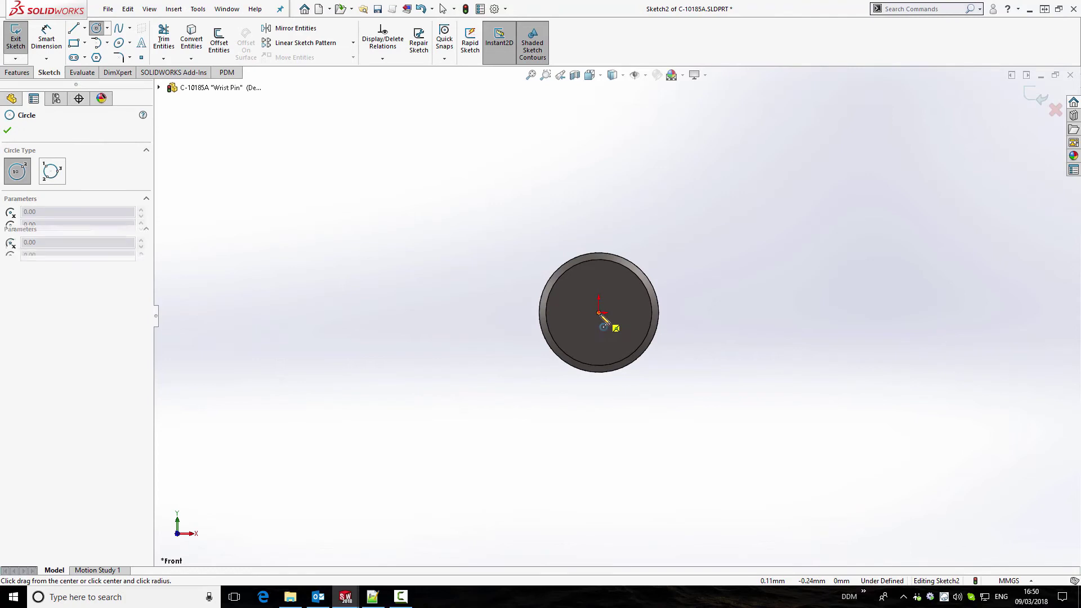
{"action": "left_click", "coordinate": [633, 304]}
Dimension the circle's diameter as 10.5 mm.
{"action": "key", "text": "s"}
{"action": "left_click", "coordinate": [779, 278]}
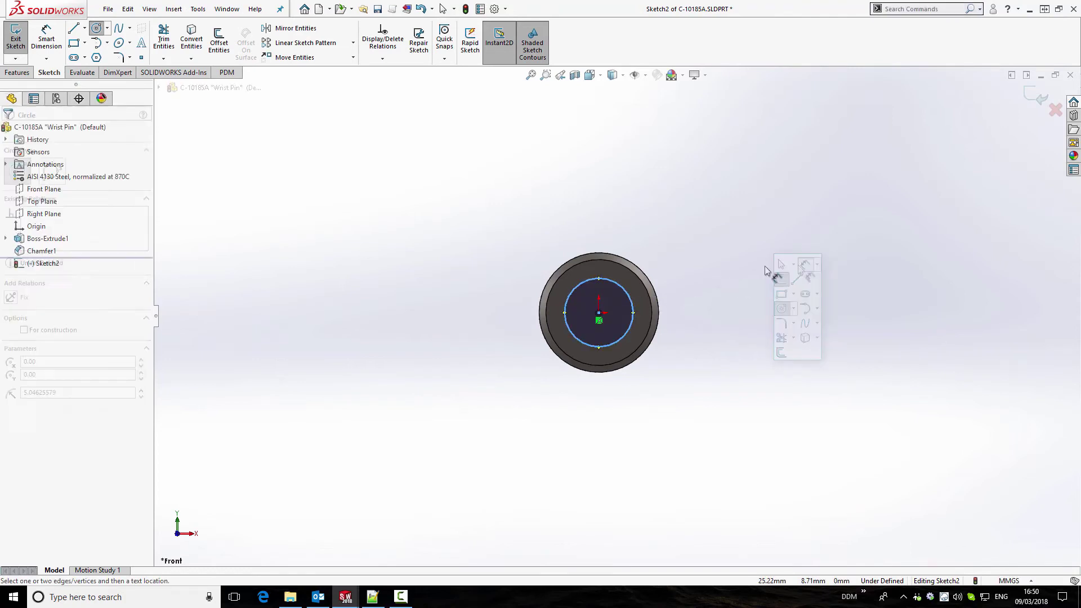
{"action": "left_click", "coordinate": [630, 298]}
{"action": "left_click", "coordinate": [677, 271]}
{"action": "type", "text": "10.5"}
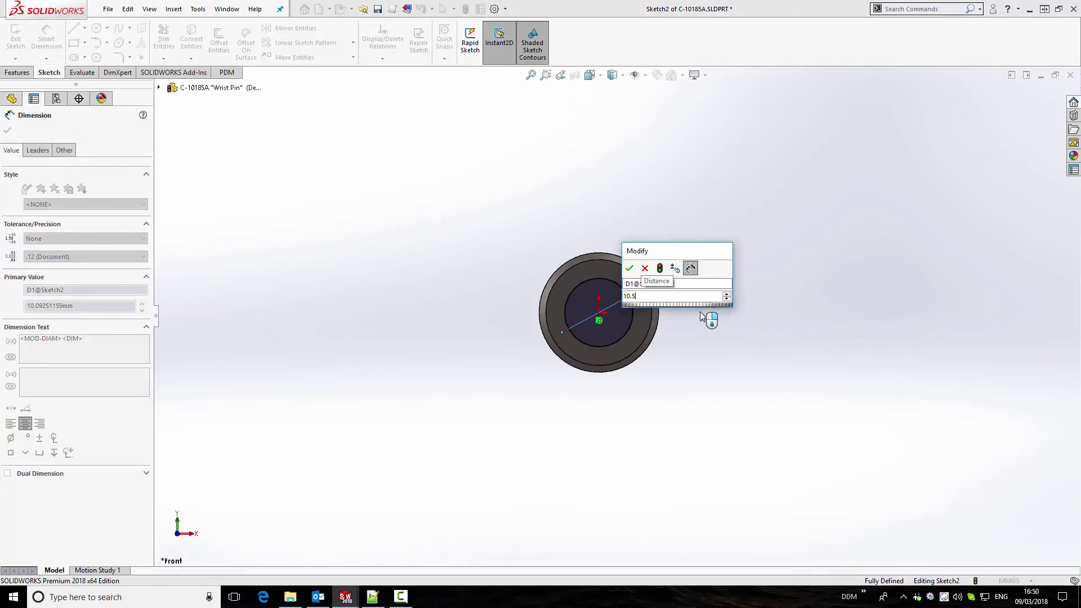
{"action": "key", "text": "Return"}
Finish the sketch and cut the circle completely through the wrist pin using the Through All end condition.
{"action": "left_click", "coordinate": [1033, 95]}
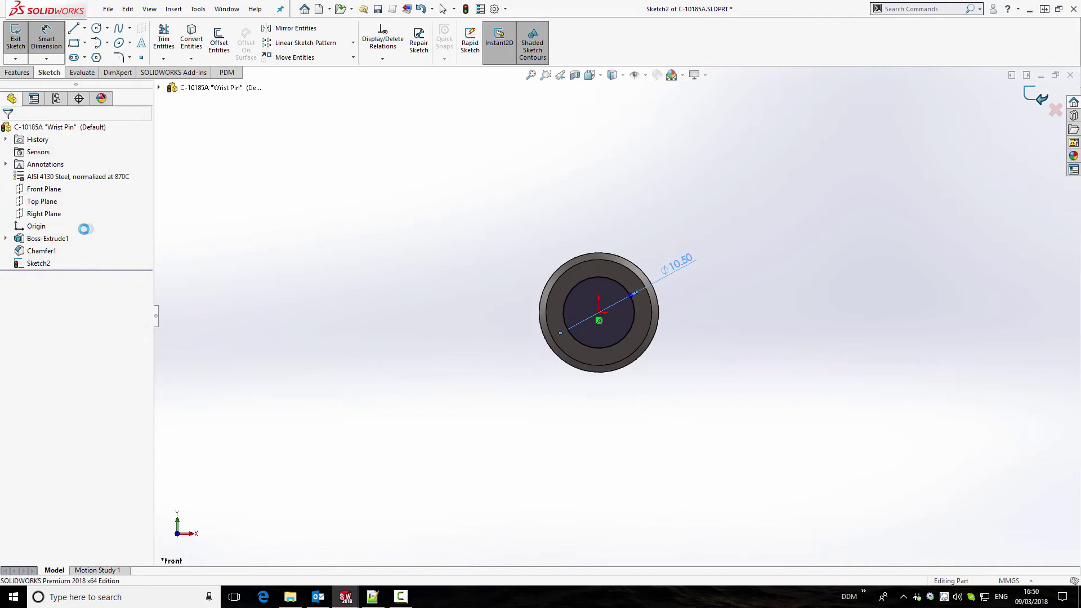
{"action": "left_click", "coordinate": [70, 198]}
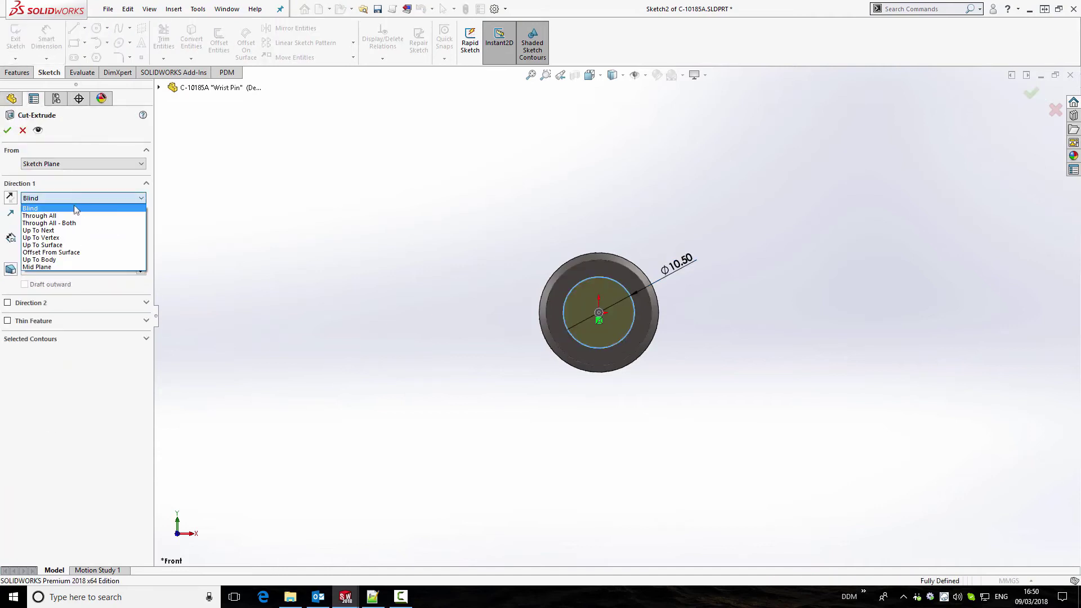
{"action": "left_click", "coordinate": [78, 218]}
{"action": "left_click", "coordinate": [7, 130]}
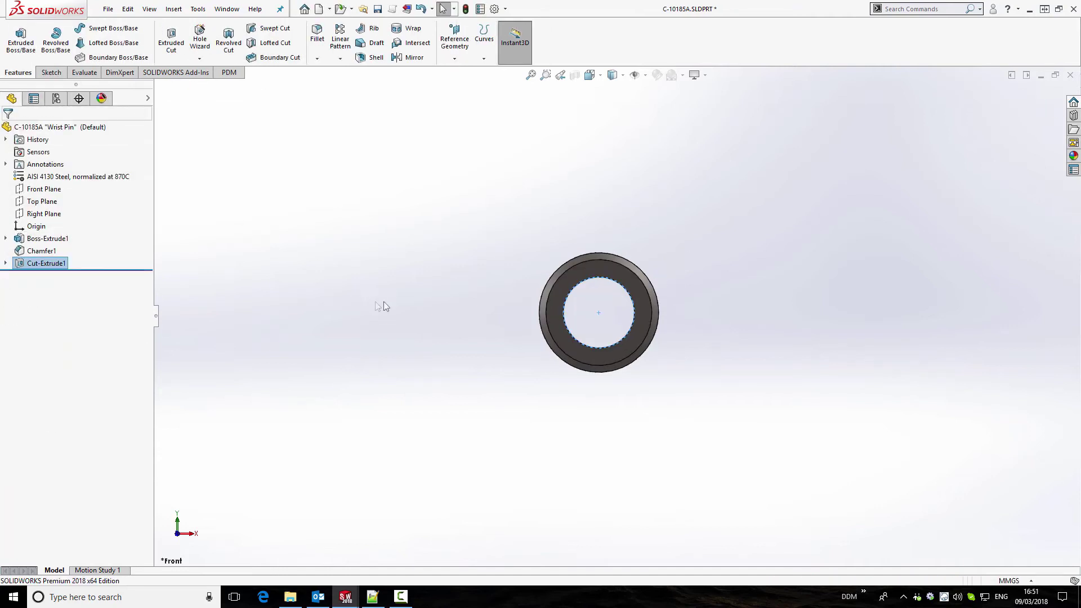
{"action": "left_click", "coordinate": [448, 245]}
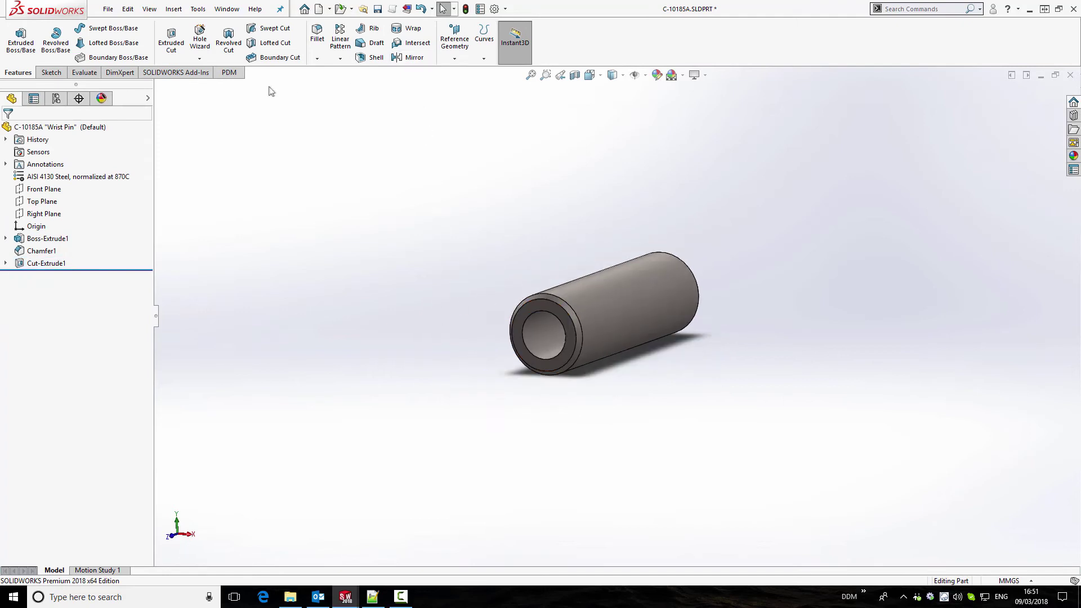
Try to save the modified wrist pin through PDM under its existing number, and close the save report.
{"action": "left_click", "coordinate": [228, 73]}
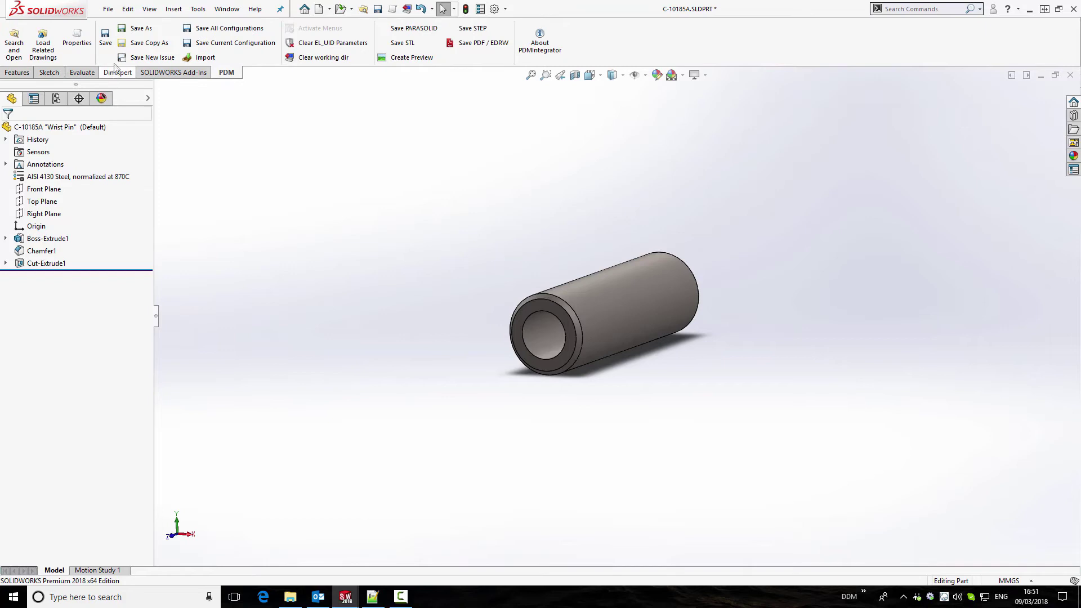
{"action": "left_click", "coordinate": [106, 37]}
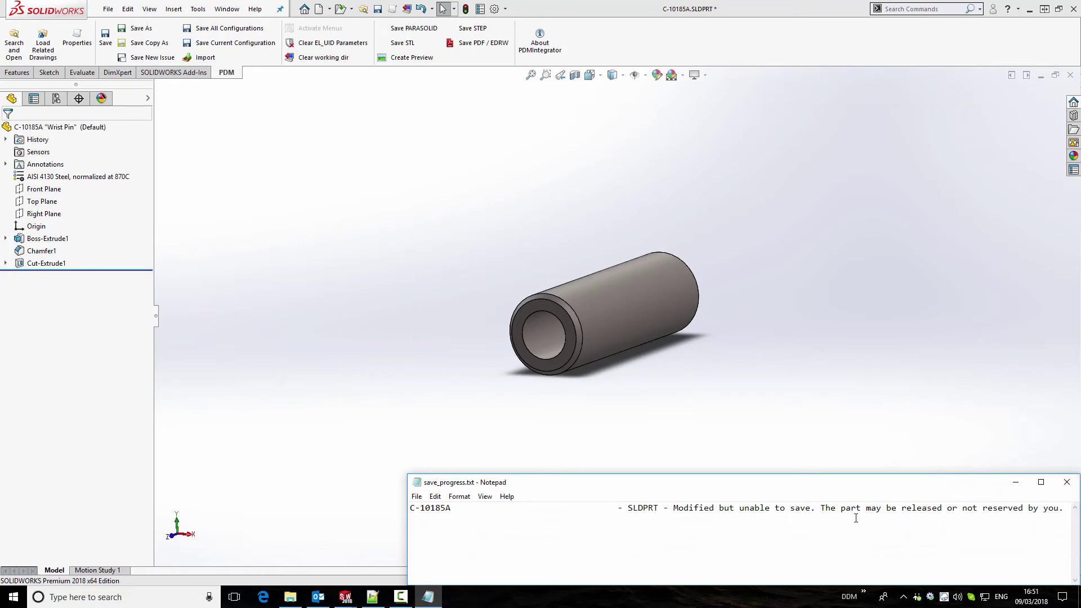
{"action": "left_click", "coordinate": [1066, 481]}
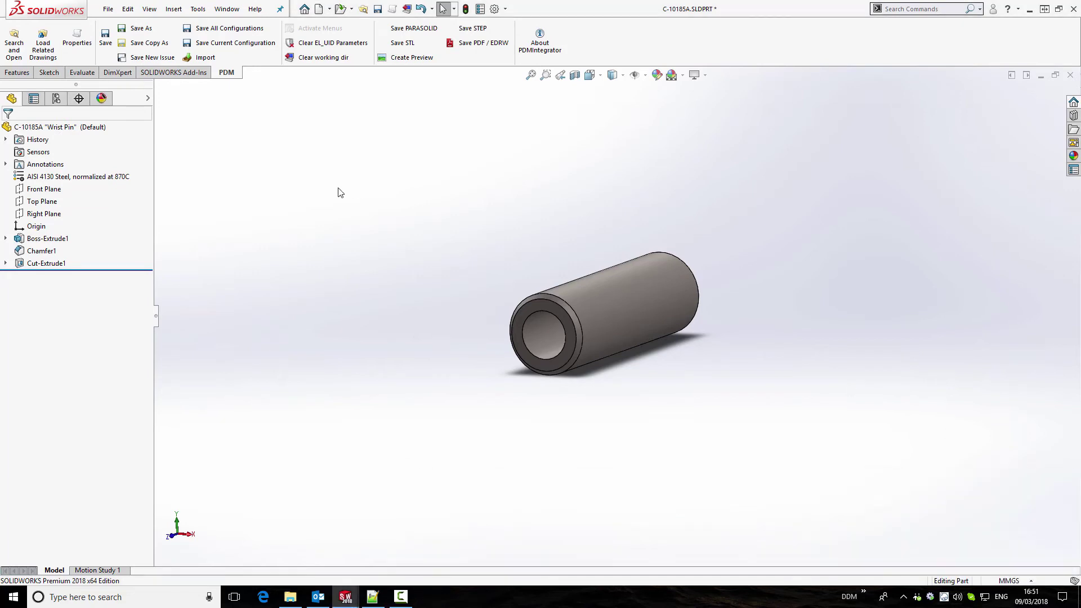
Save the bored wrist pin as a separate PDM part, allocating a new number of type Component - Manufactured.
{"action": "left_click", "coordinate": [136, 29]}
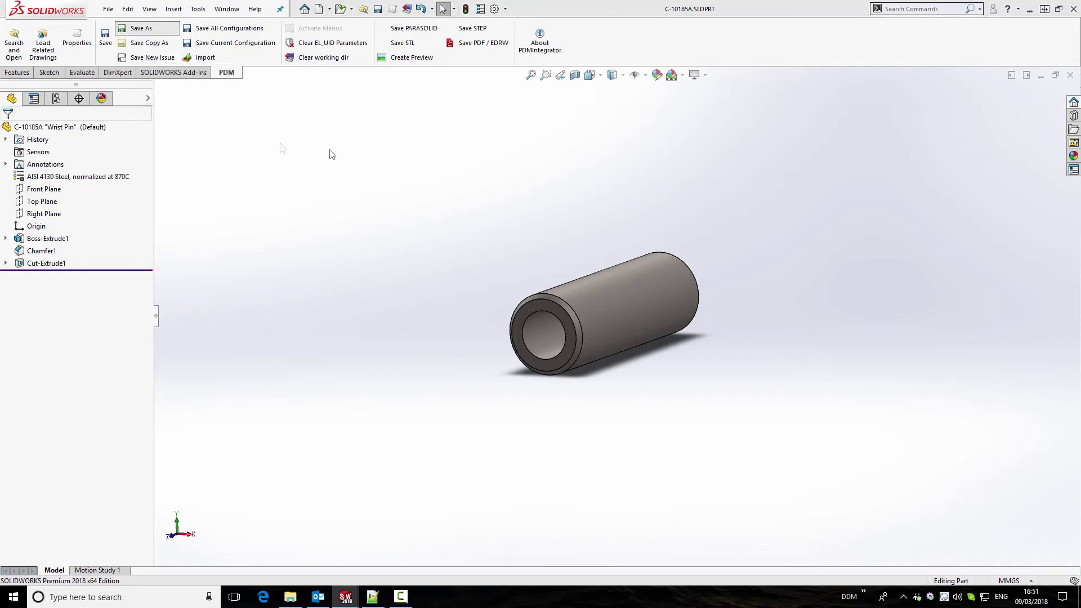
{"action": "left_click", "coordinate": [570, 322]}
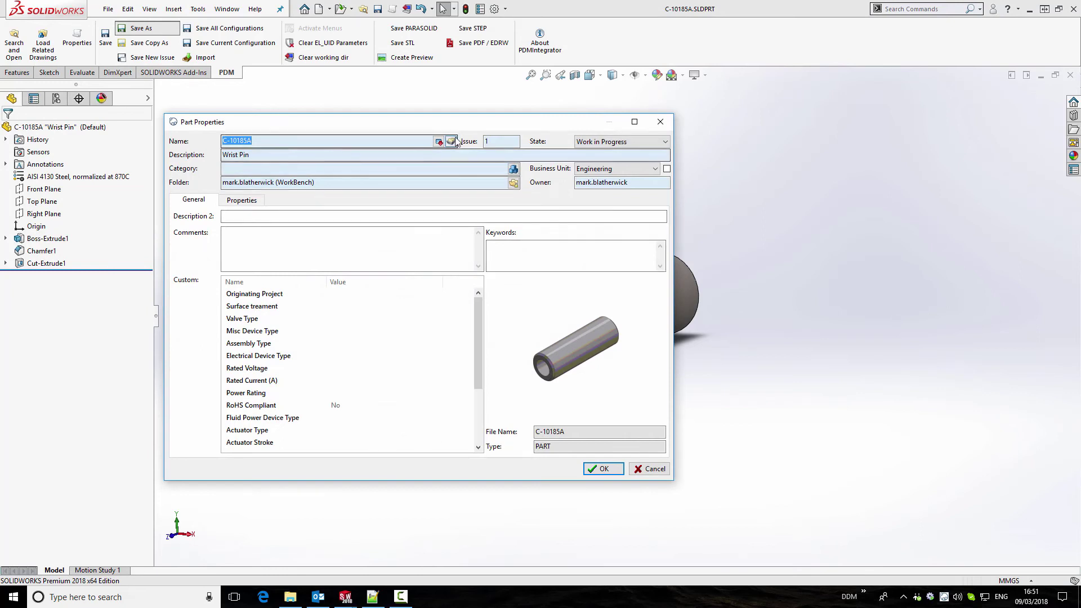
{"action": "left_click", "coordinate": [511, 230]}
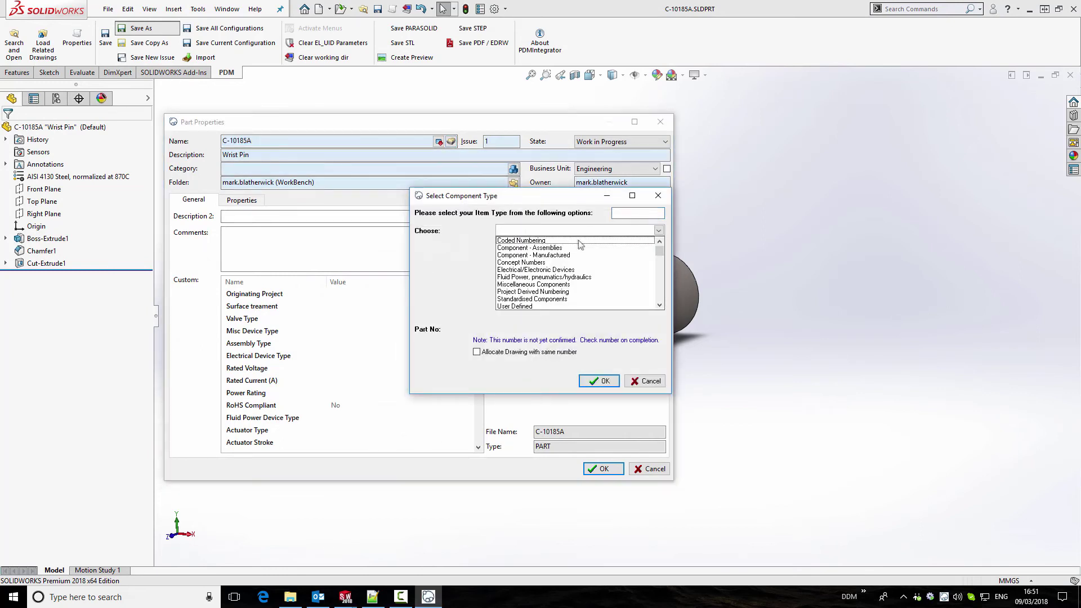
{"action": "left_click", "coordinate": [538, 255]}
{"action": "left_click", "coordinate": [599, 381]}
Extend the new part's description to "Wrist Pin - centre bore", complete the save and close the save report.
{"action": "left_click", "coordinate": [293, 156]}
{"action": "type", "text": "- centre bore"}
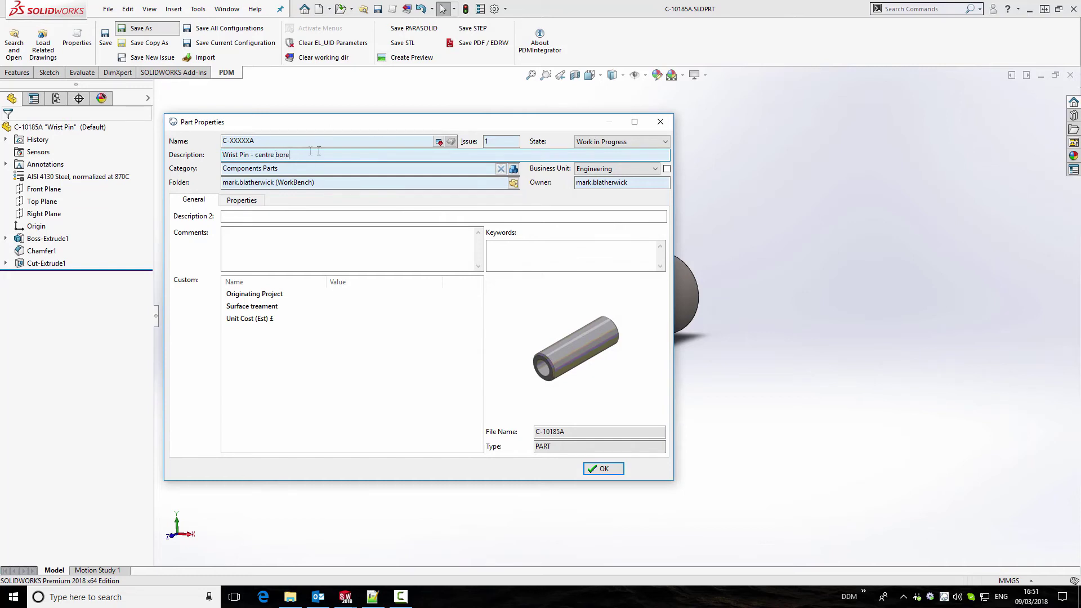
{"action": "left_click", "coordinate": [601, 470]}
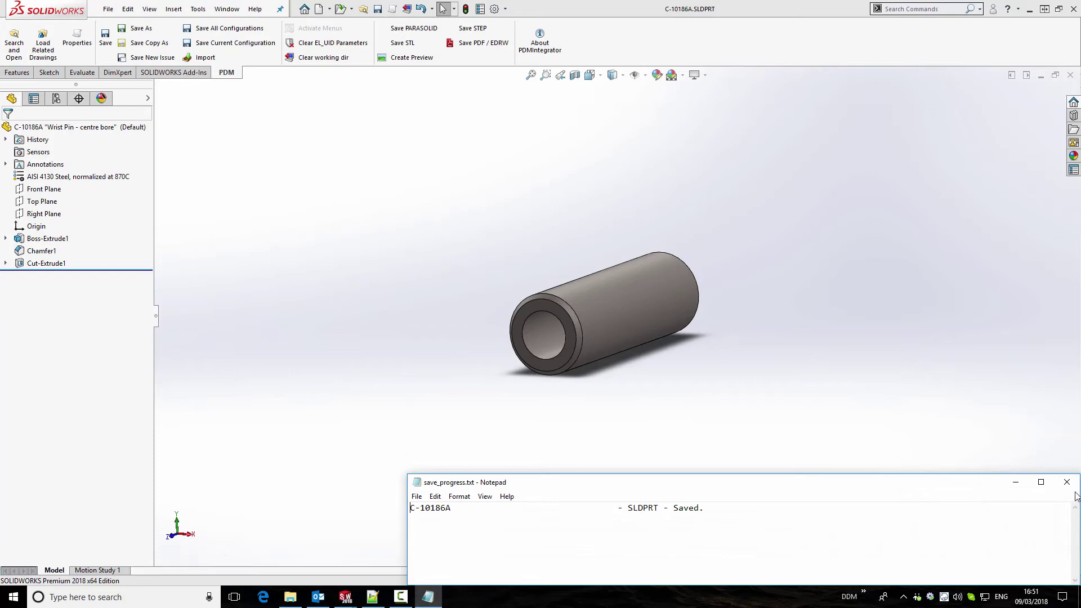
{"action": "left_click", "coordinate": [1066, 482]}
Close the wrist pin part and rebuild the Piston Head - EU assembly with the changed component.
{"action": "left_click", "coordinate": [1070, 75]}
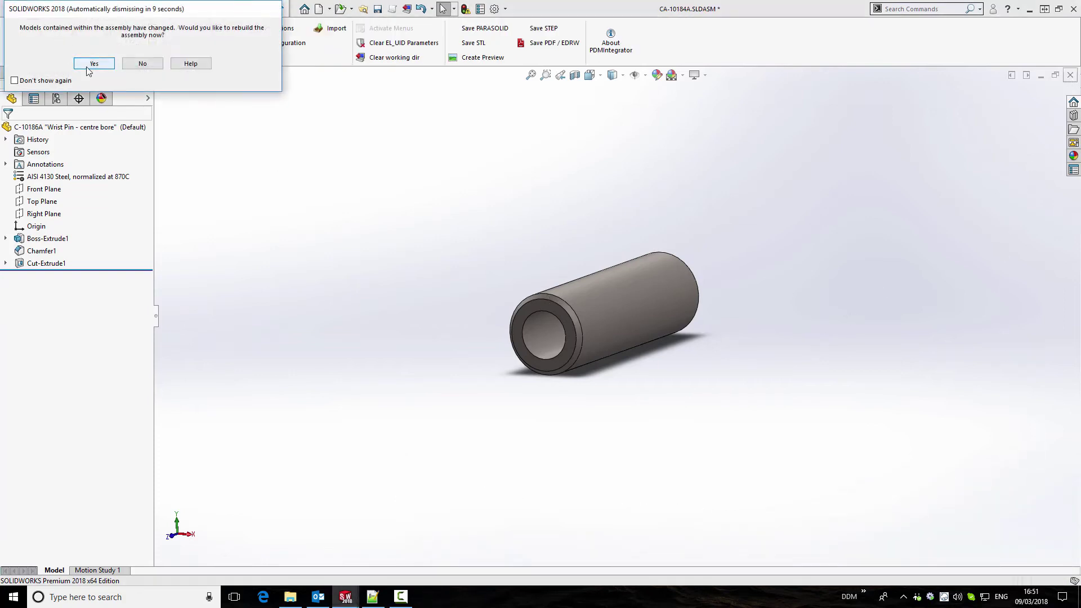
{"action": "left_click", "coordinate": [94, 63]}
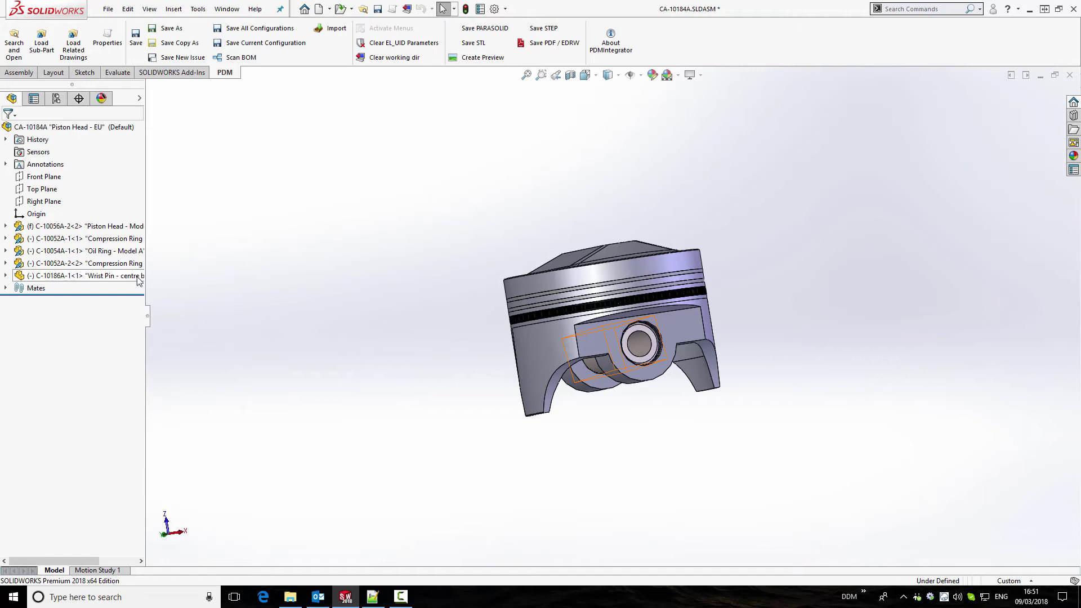
{"action": "middle_click_drag", "start_coordinate": [378, 271], "coordinate": [417, 304]}
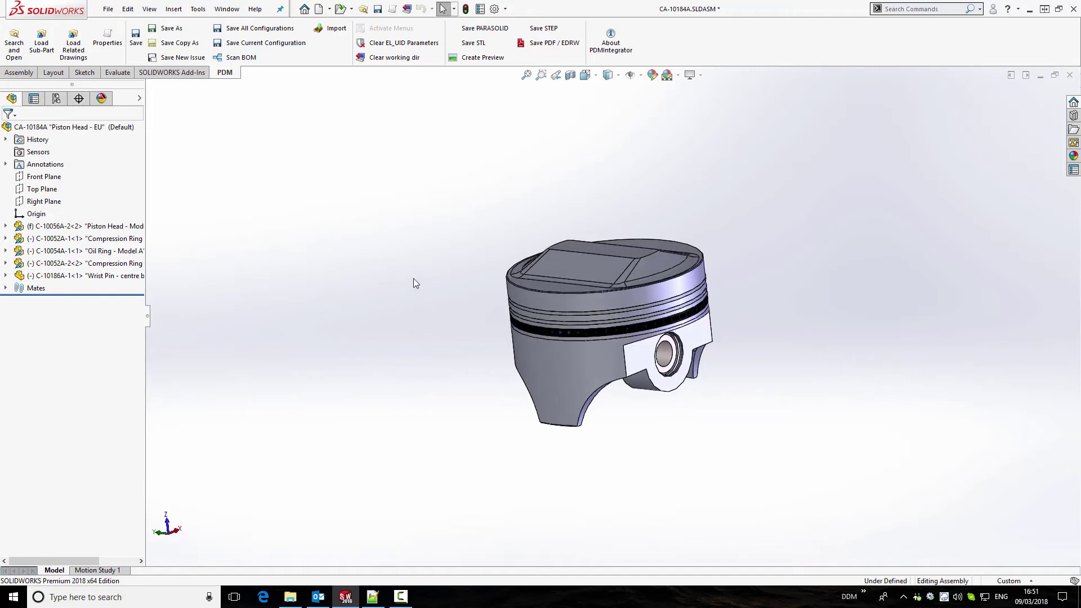
Check the release state in the Piston Head - EU assembly's PDM properties and close them.
{"action": "left_click", "coordinate": [112, 43]}
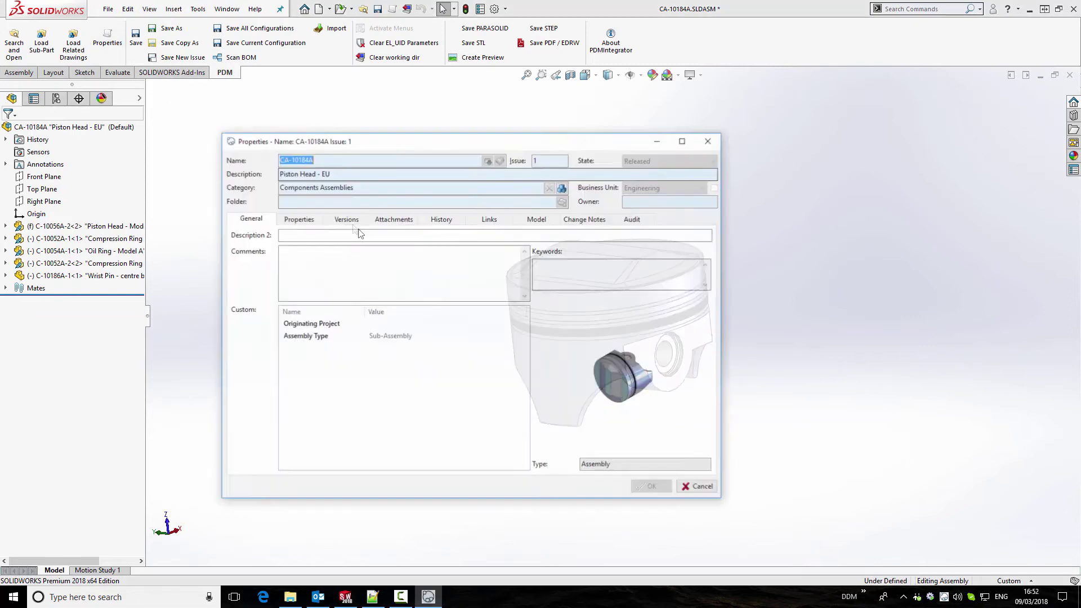
{"action": "left_click", "coordinate": [709, 141]}
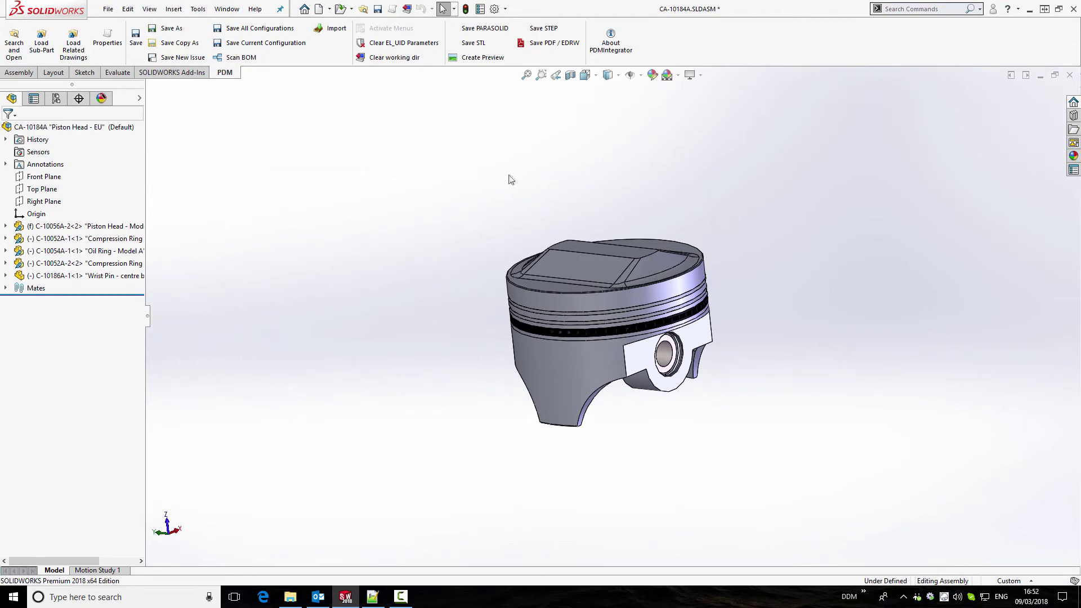
Load the Piston Head - EU assembly's related drawing and raise both drawing and assembly to issue 2 for a new-issue save.
{"action": "left_click", "coordinate": [74, 39]}
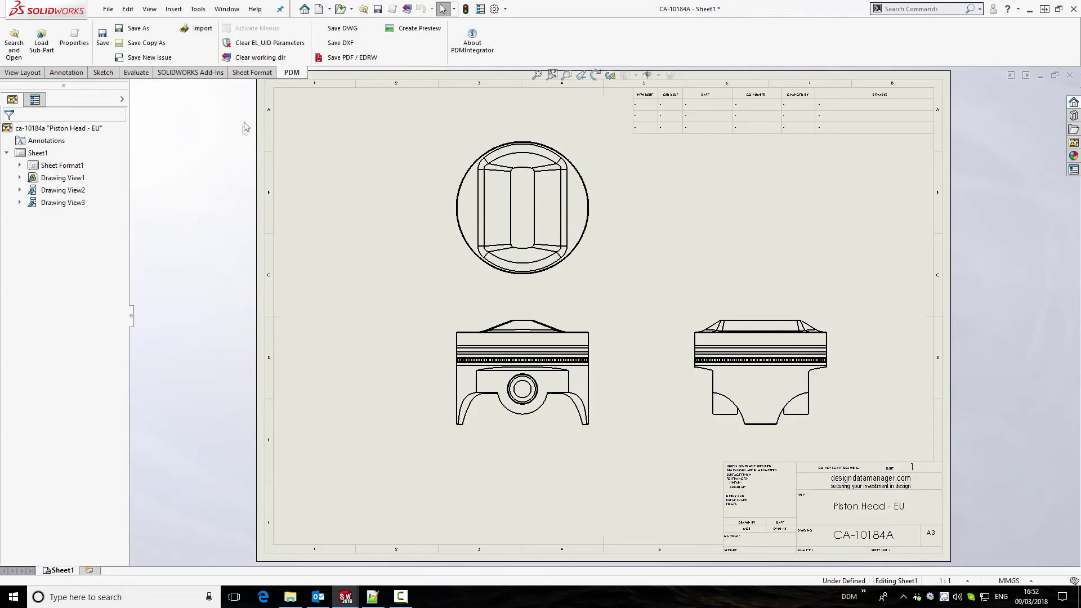
{"action": "left_click", "coordinate": [147, 57]}
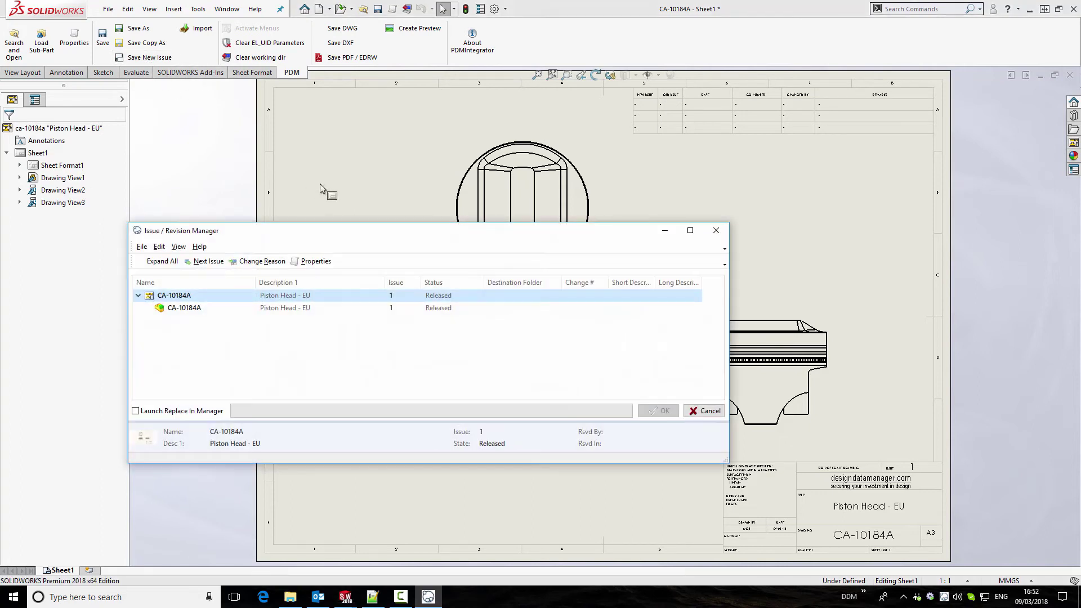
{"action": "left_click", "coordinate": [193, 305], "text": "ctrl"}
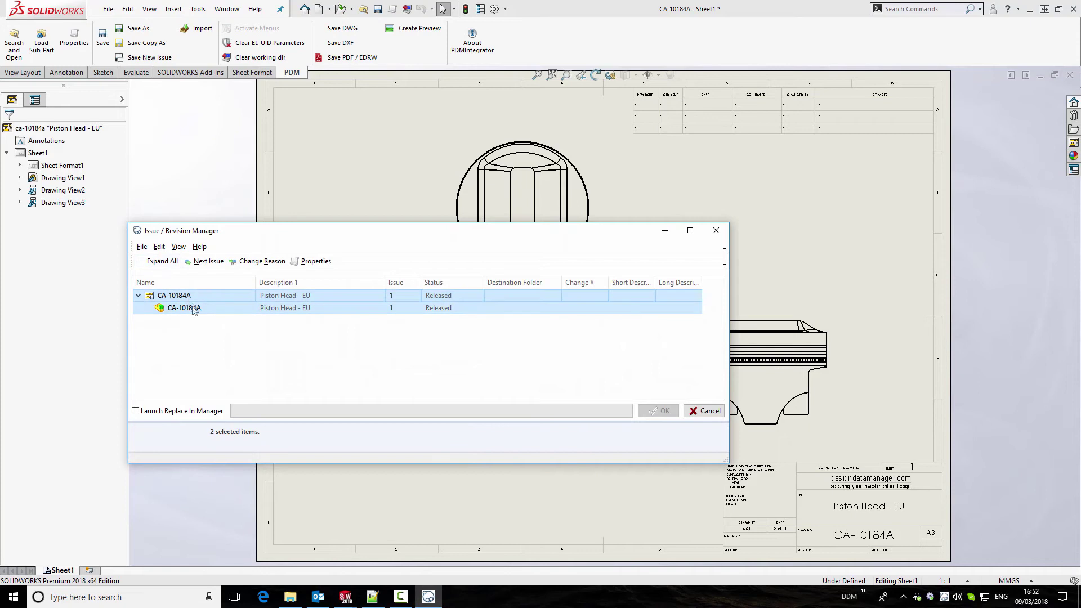
{"action": "left_click", "coordinate": [204, 262]}
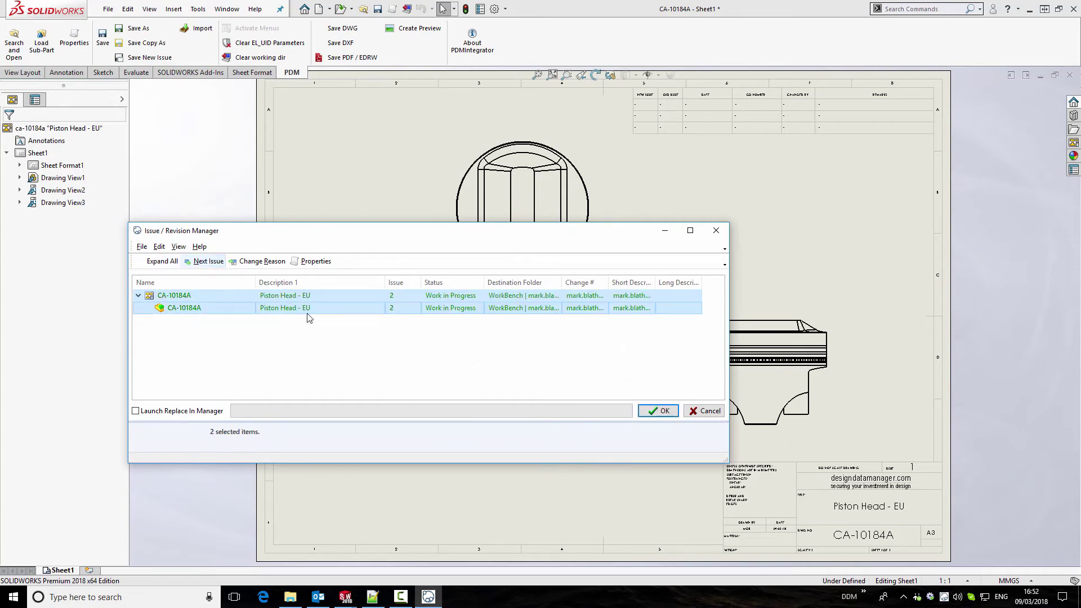
Enter CO-2018 as the change number and "Wrist pin replaced" as the short description, adding the detail "with hollow pin".
{"action": "left_click", "coordinate": [262, 262]}
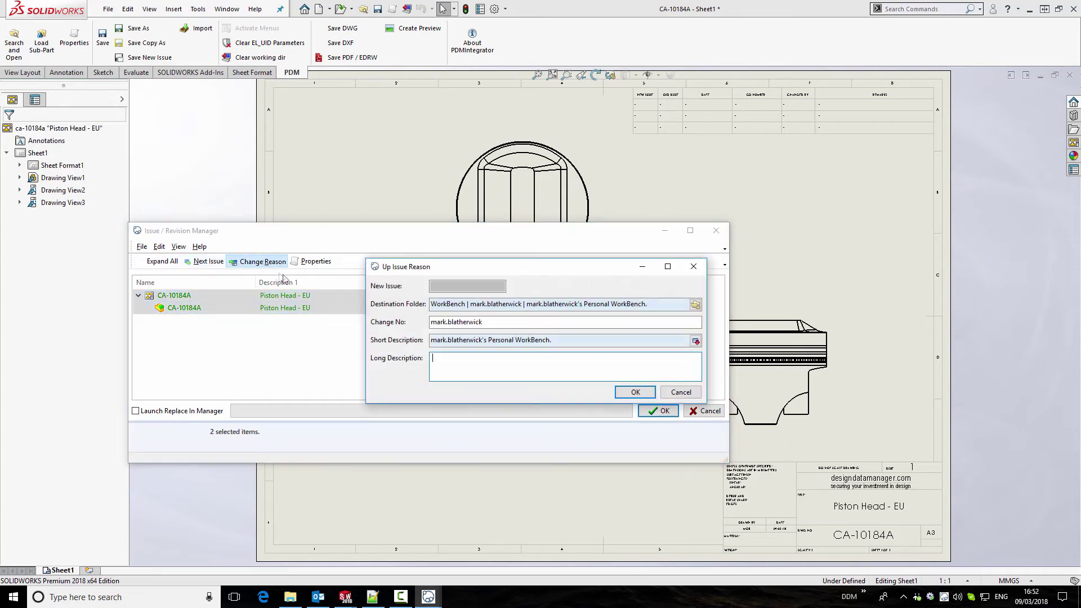
{"action": "left_click_drag", "start_coordinate": [503, 325], "coordinate": [411, 325]}
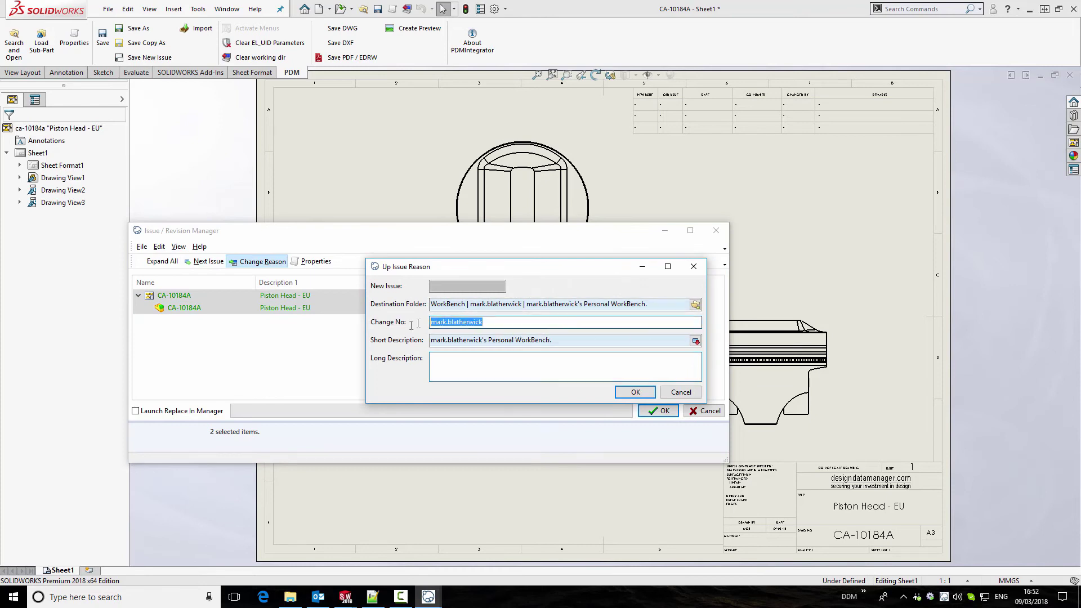
{"action": "type", "text": "CO-2018"}
{"action": "left_click_drag", "start_coordinate": [569, 341], "coordinate": [399, 344]}
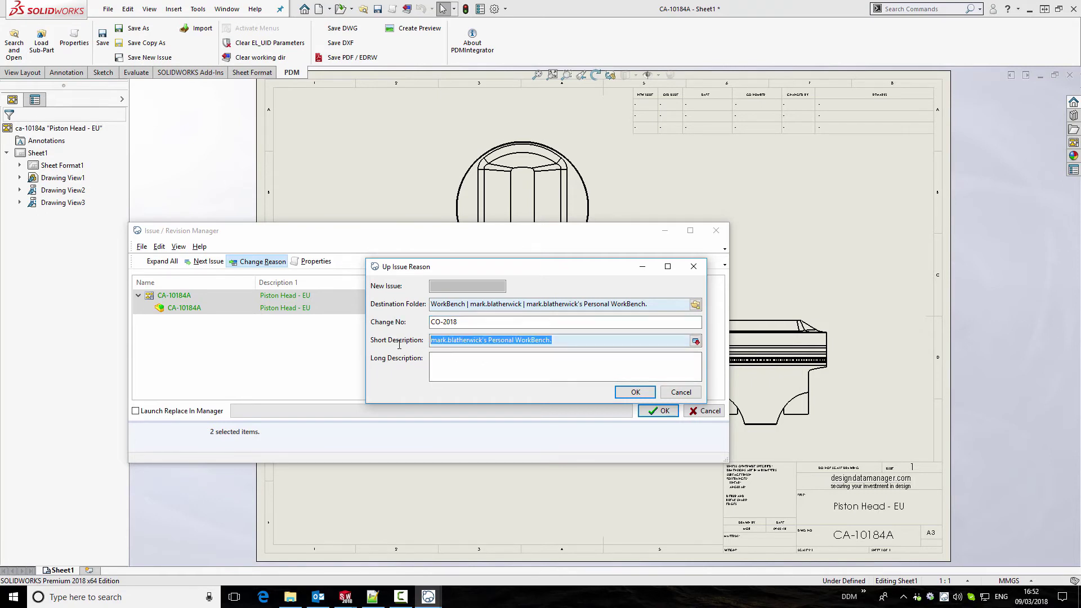
{"action": "type", "text": "Wrist pin replaced"}
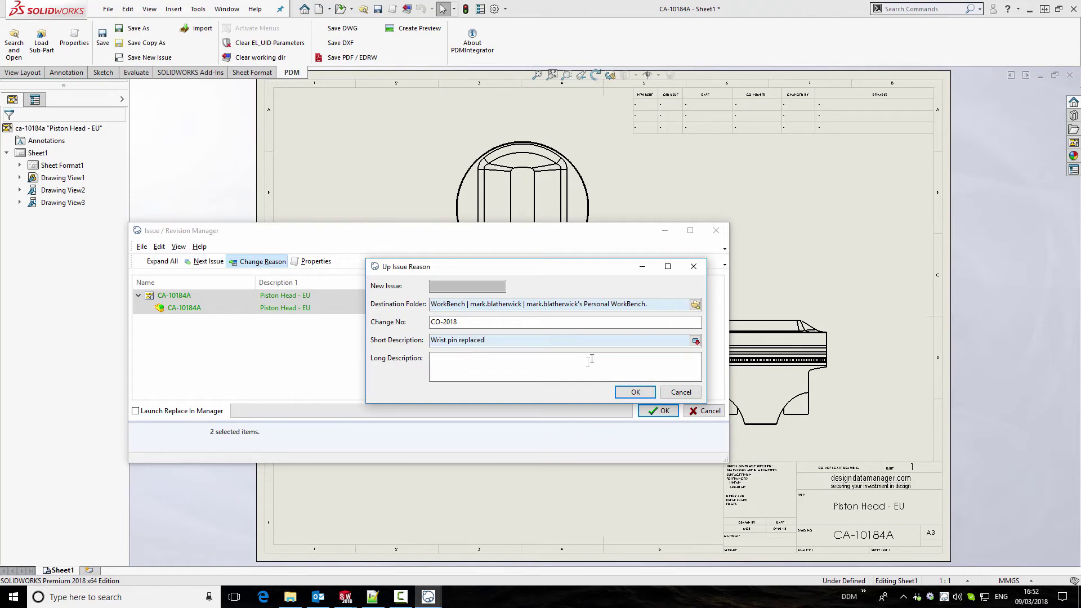
{"action": "left_click", "coordinate": [696, 341]}
{"action": "type", "text": "with hollow pin"}
Accept the change reason, save the drawing and assembly as the new issue and close the save report.
{"action": "left_click", "coordinate": [651, 394]}
{"action": "left_click", "coordinate": [659, 411]}
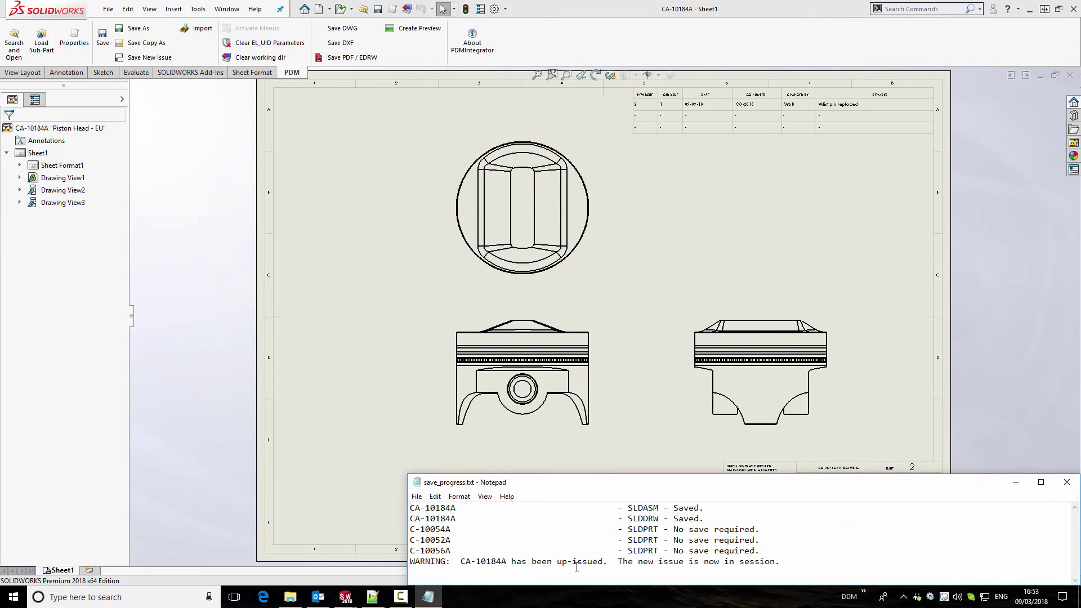
{"action": "left_click", "coordinate": [1066, 482]}
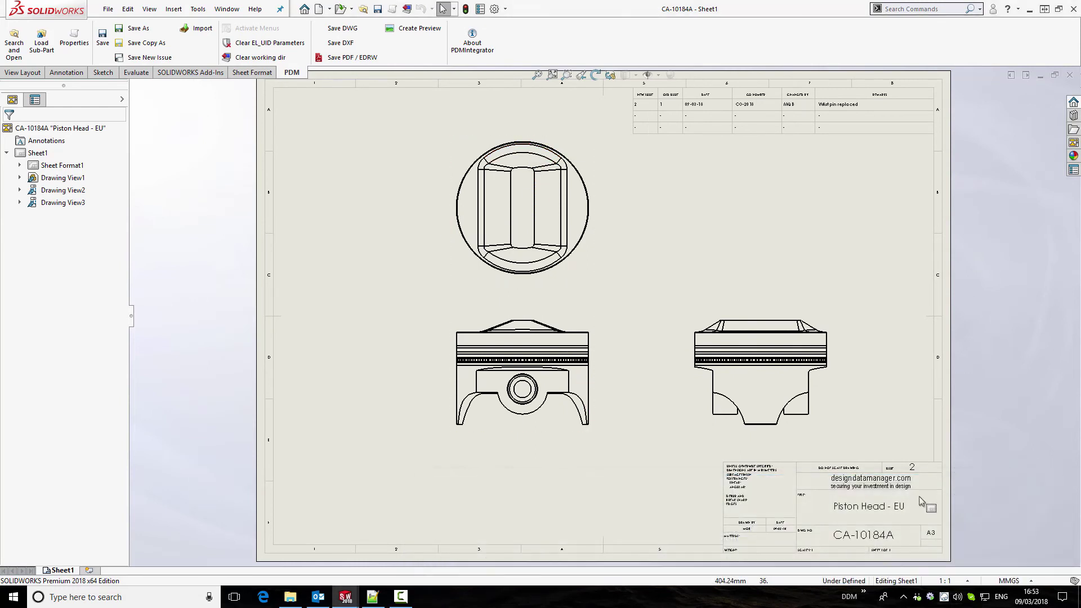
Inspect the drawing's title block issue and revision table entry, and close both the drawing and the assembly.
{"action": "scroll", "coordinate": [899, 482], "scroll_direction": "up", "scroll_amount": 2}
{"action": "scroll", "coordinate": [898, 480], "scroll_direction": "up", "scroll_amount": 2}
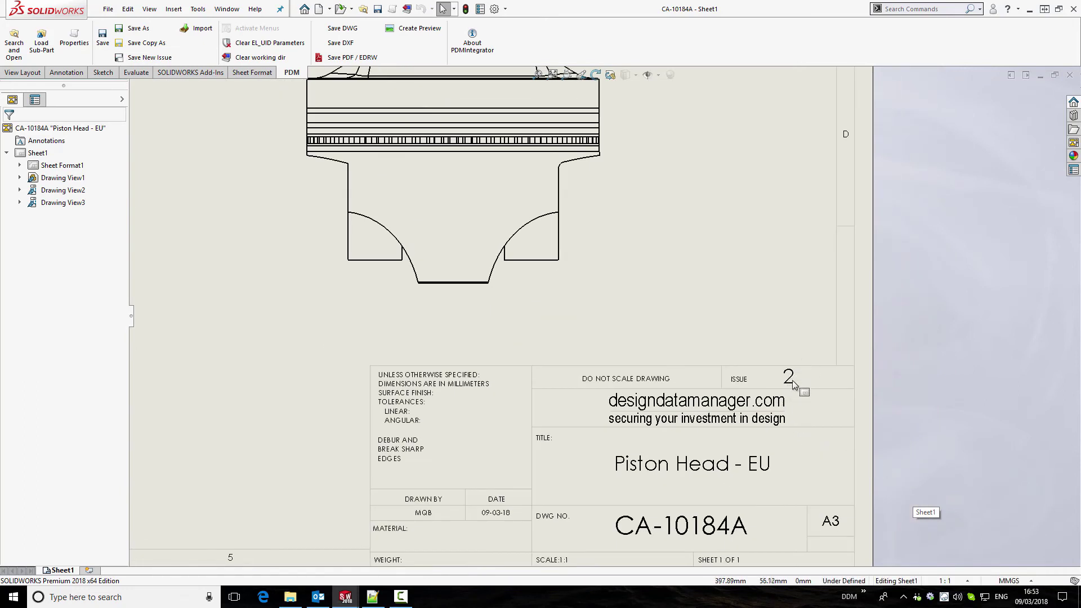
{"action": "key", "text": "f"}
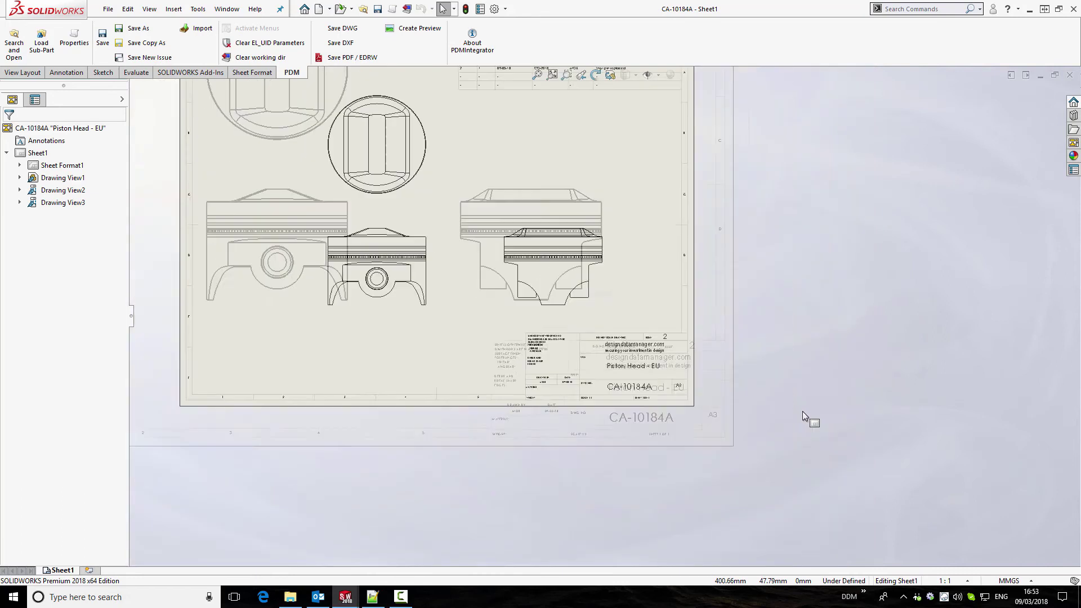
{"action": "scroll", "coordinate": [605, 178], "scroll_direction": "down", "scroll_amount": 3}
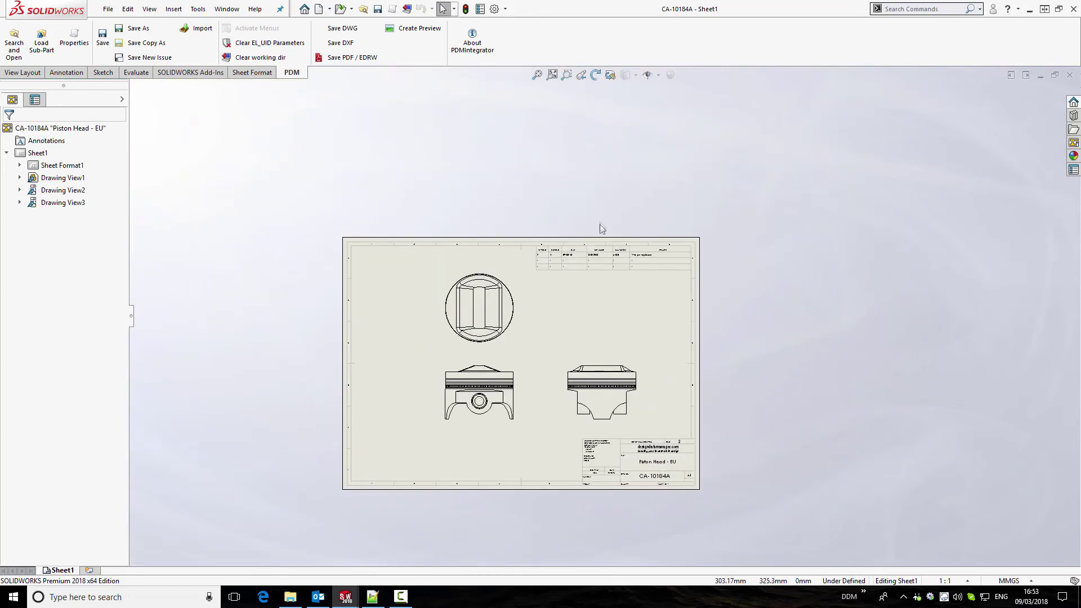
{"action": "scroll", "coordinate": [660, 366], "scroll_direction": "down", "scroll_amount": 3}
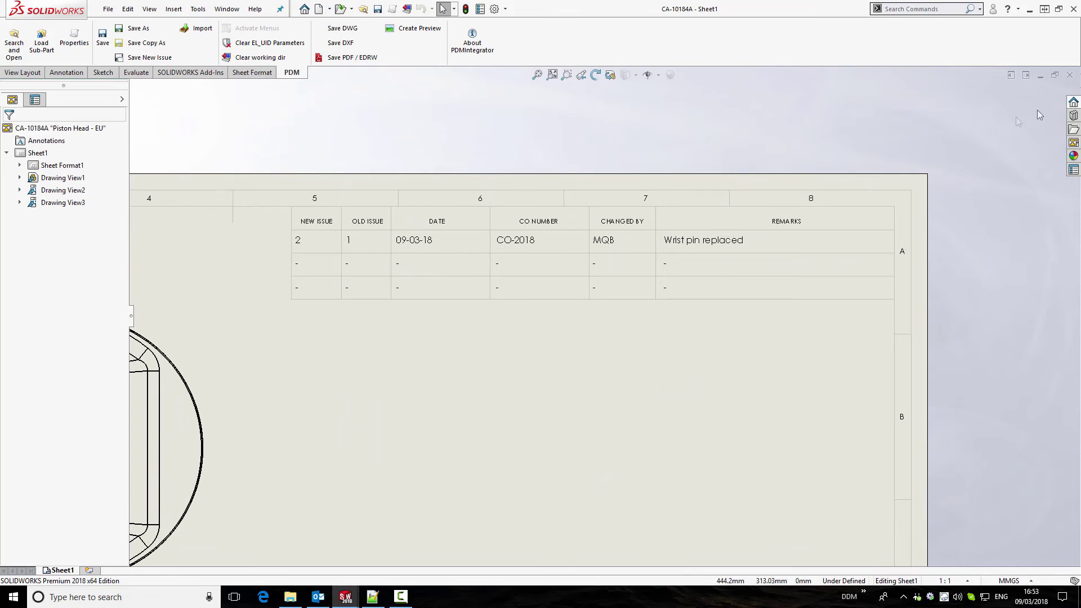
{"action": "left_click", "coordinate": [1070, 76]}
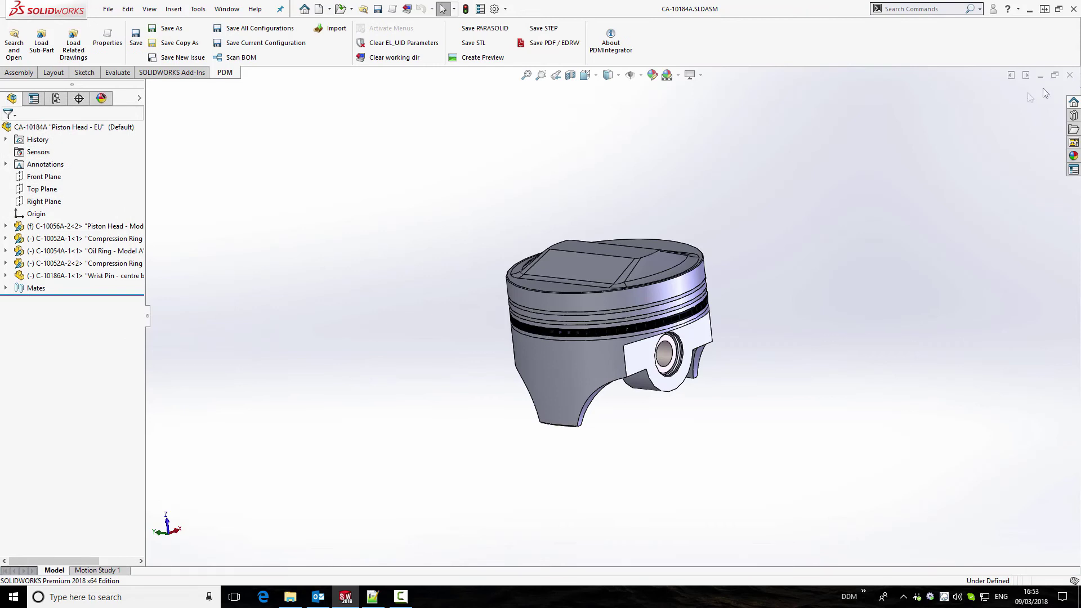
{"action": "left_click", "coordinate": [1070, 76]}
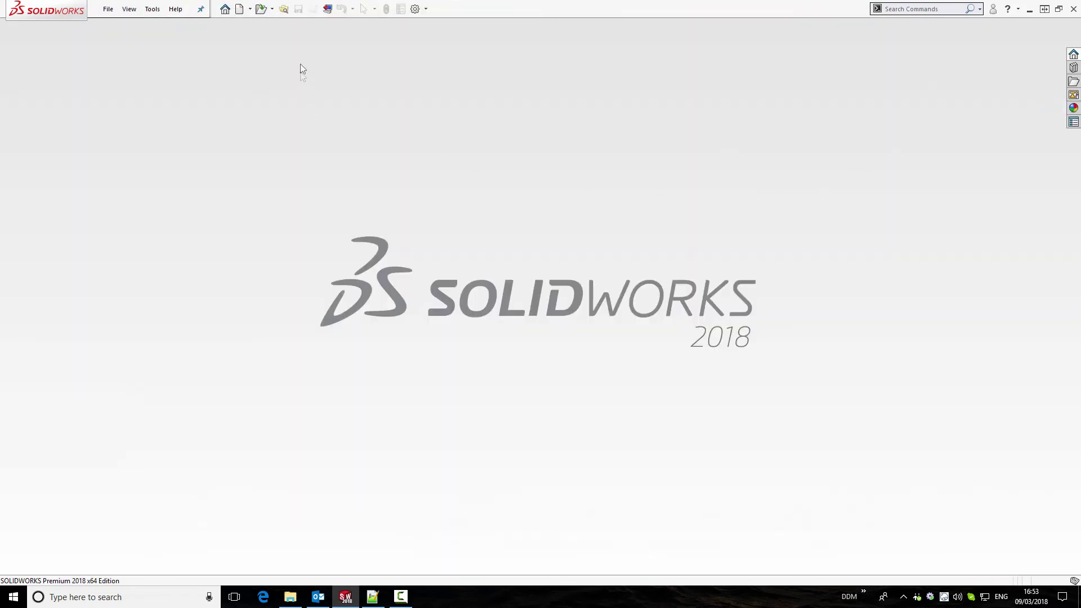
Switch to DDM and open the bill of materials of the Piston Head - EU assembly CA-10184A, issue 2.
{"action": "left_click", "coordinate": [282, 9]}
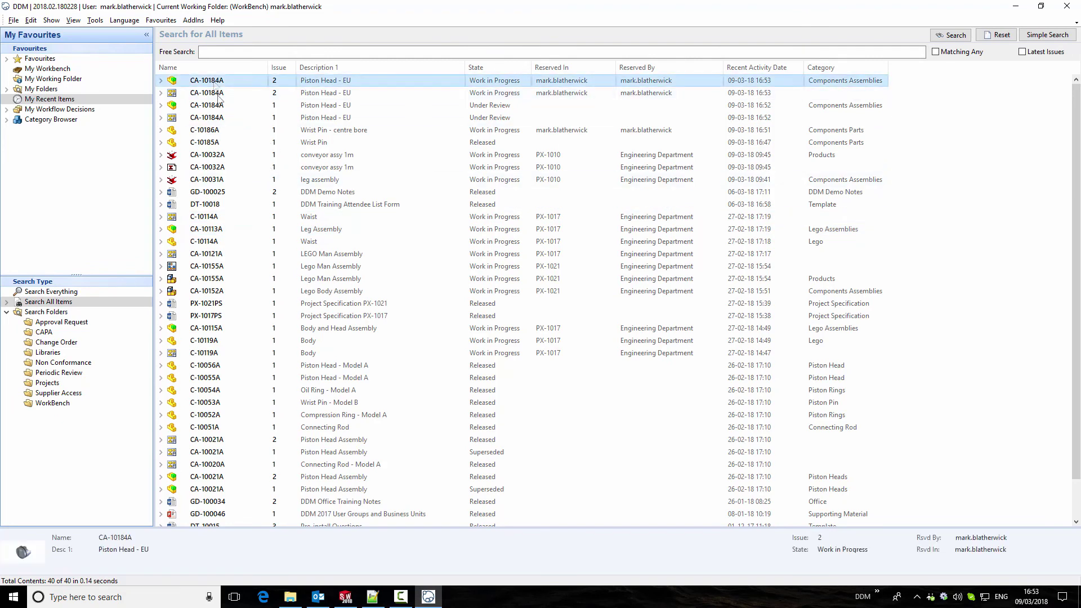
{"action": "left_click", "coordinate": [281, 80]}
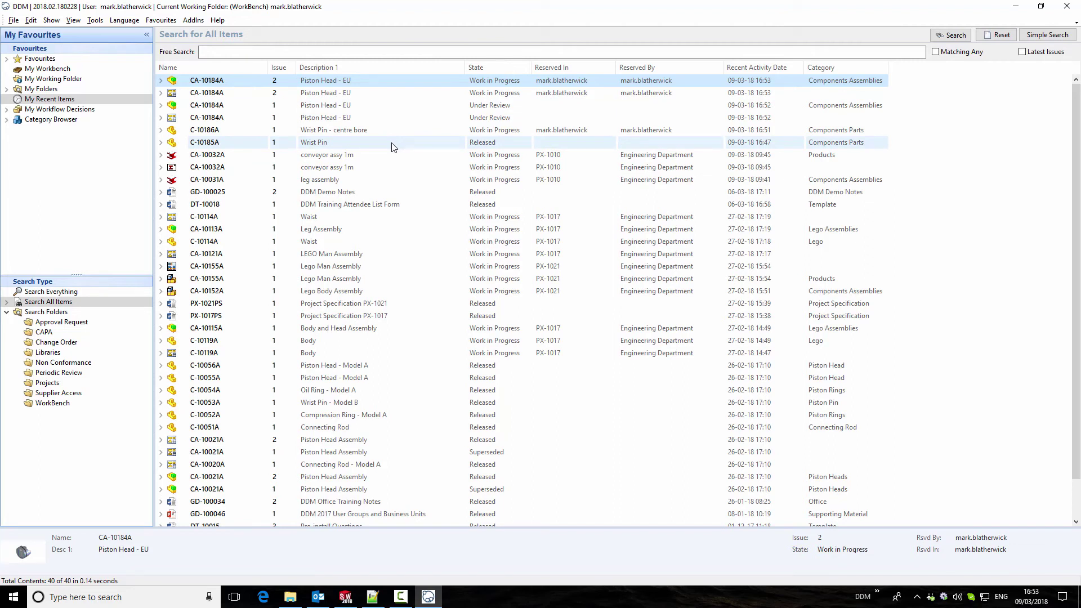
{"action": "right_click", "coordinate": [229, 82]}
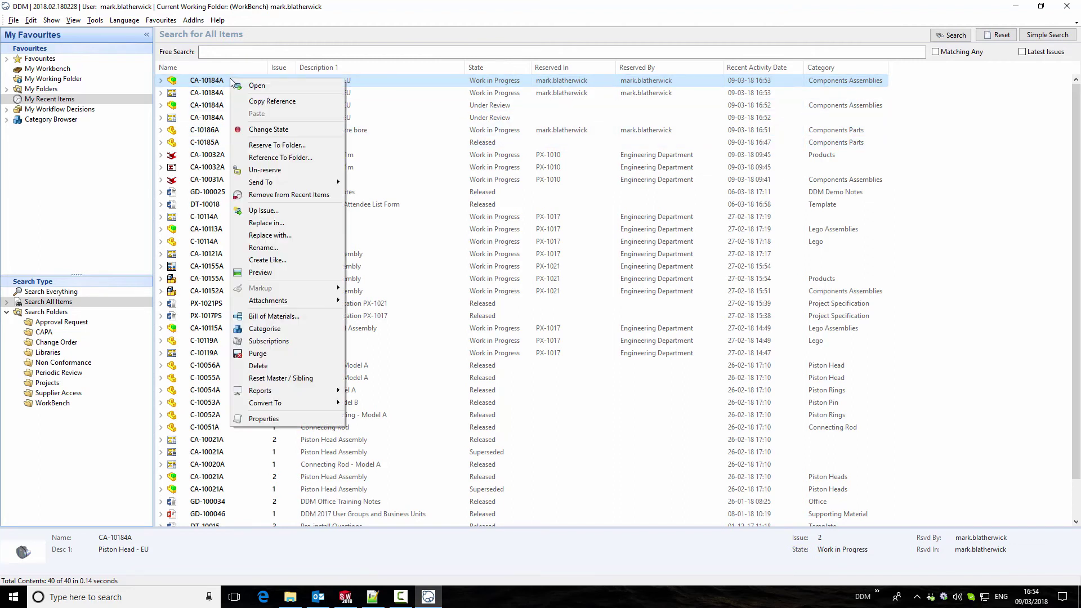
{"action": "left_click", "coordinate": [312, 320]}
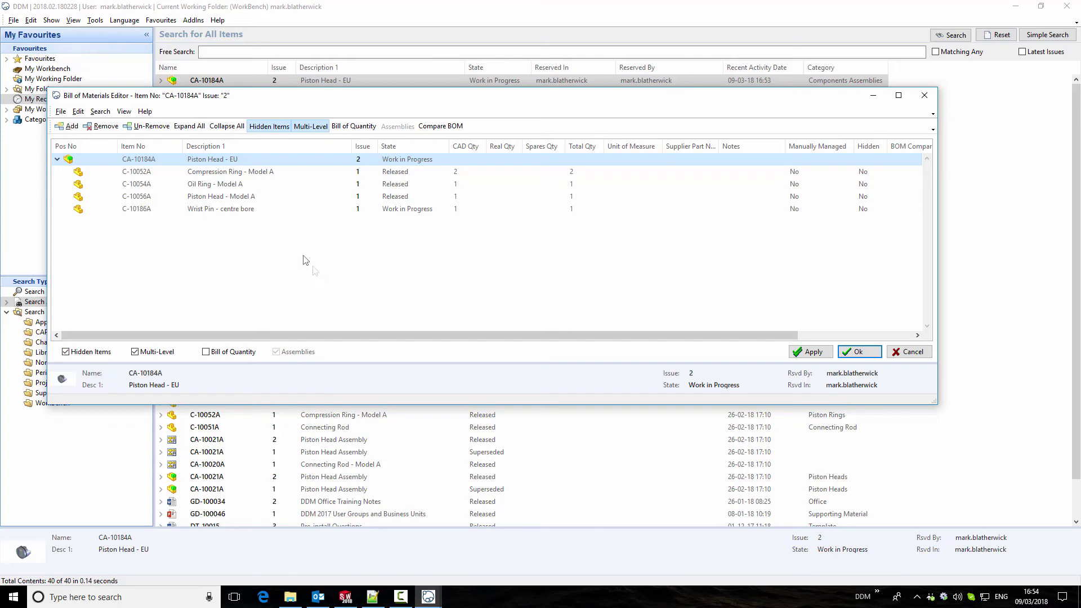
{"action": "left_click", "coordinate": [242, 184]}
{"action": "right_click", "coordinate": [244, 184]}
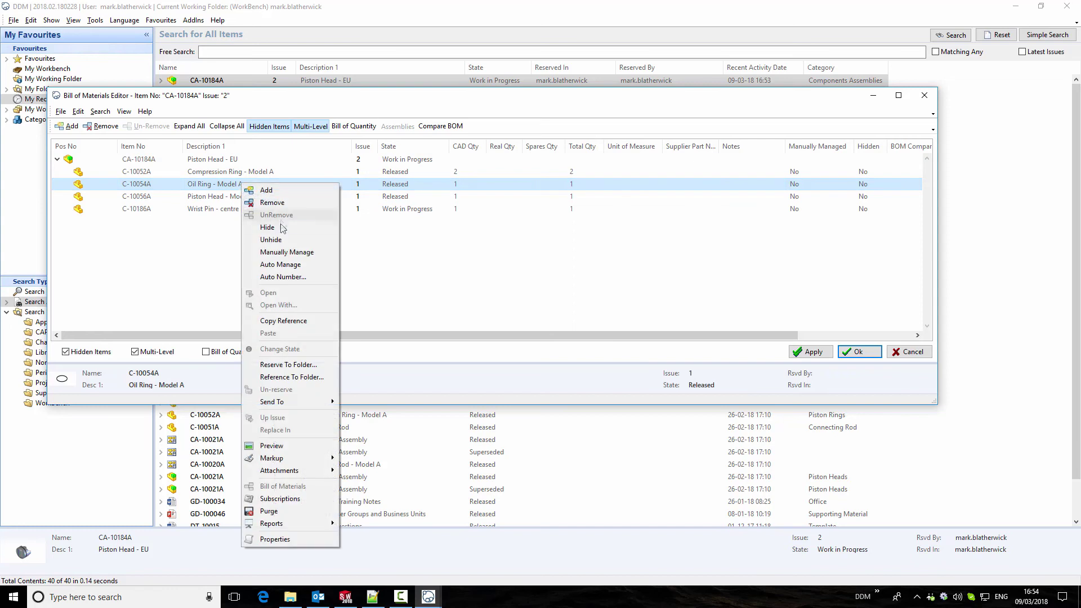
{"action": "left_click", "coordinate": [203, 235]}
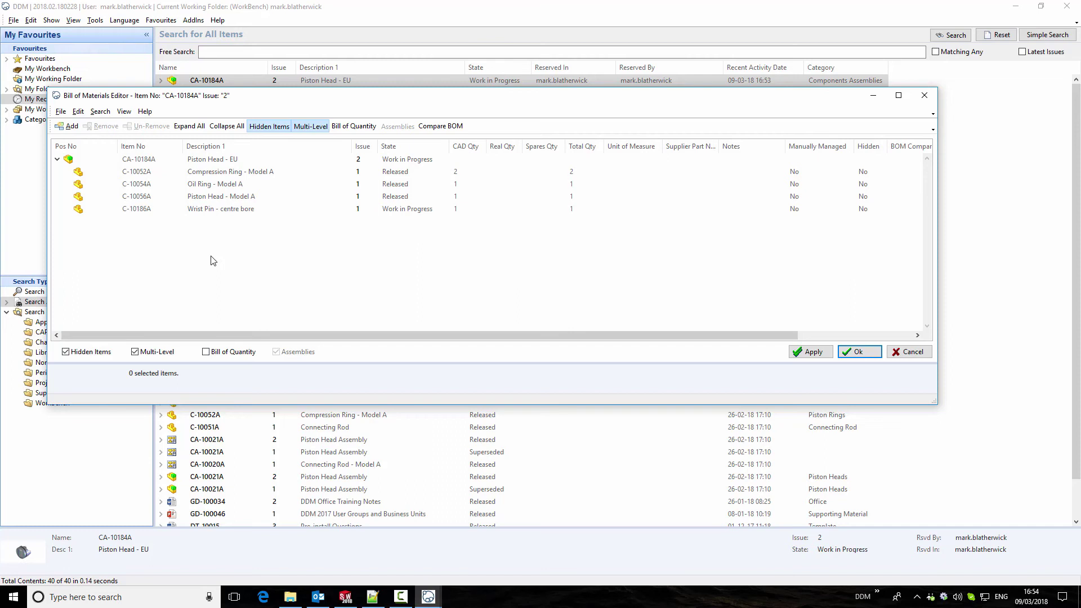
Set the bill of materials aside, browse the Parts categories to Miscellaneous > Lubricant and copy the reference of ZH-10030 issue 2.
{"action": "left_click", "coordinate": [873, 97]}
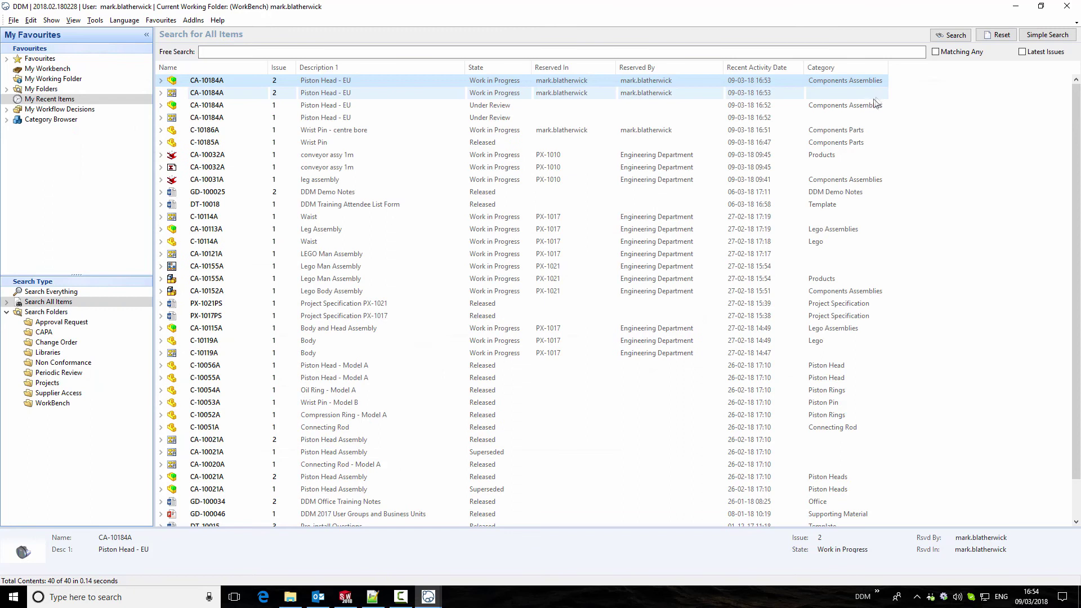
{"action": "left_click", "coordinate": [6, 119]}
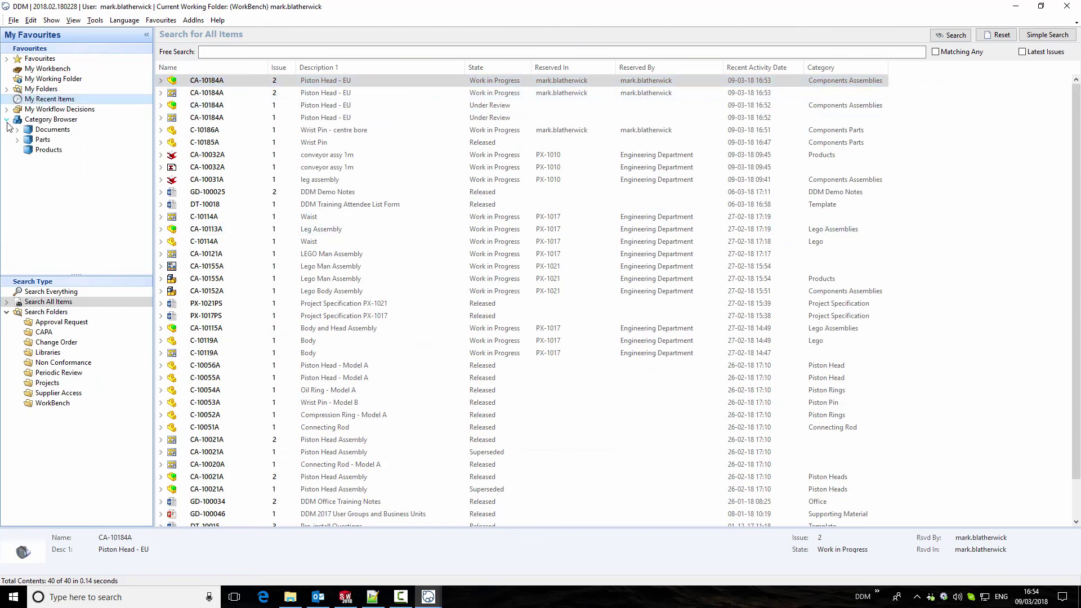
{"action": "left_click", "coordinate": [17, 141]}
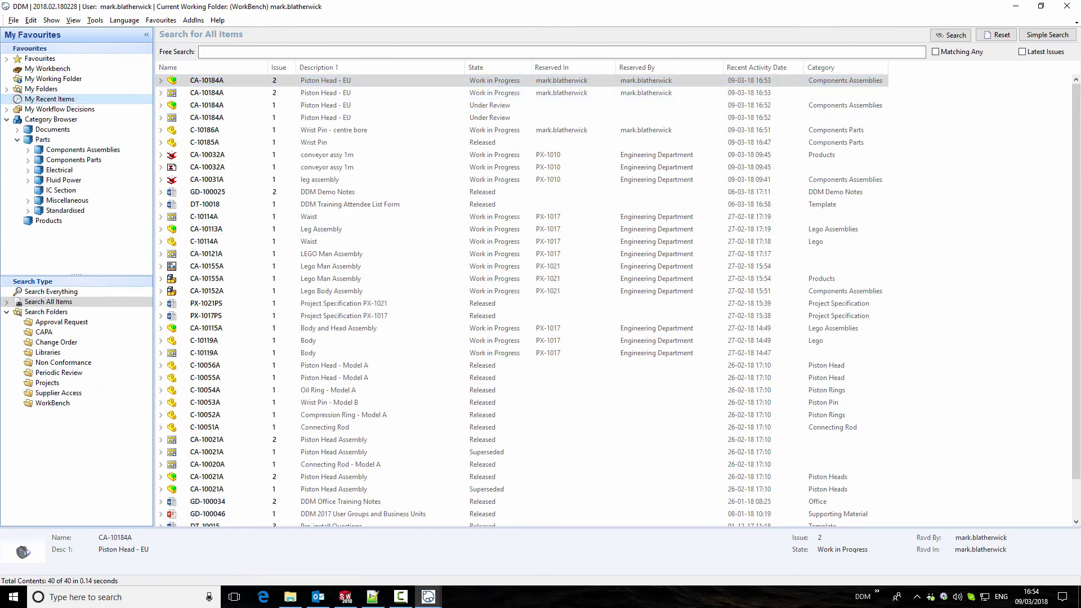
{"action": "left_click", "coordinate": [27, 201]}
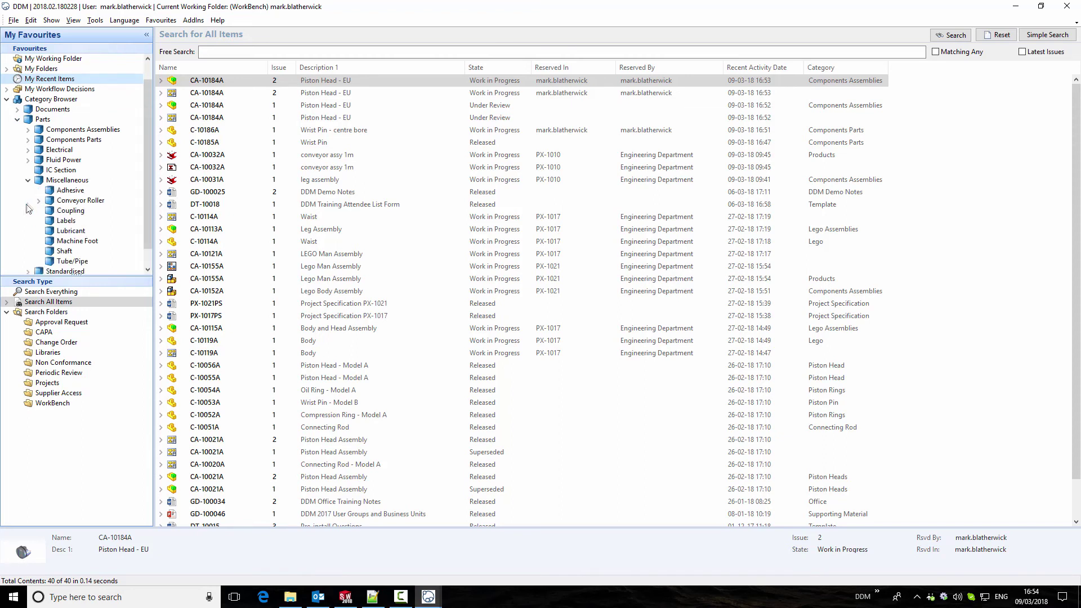
{"action": "left_click", "coordinate": [77, 240]}
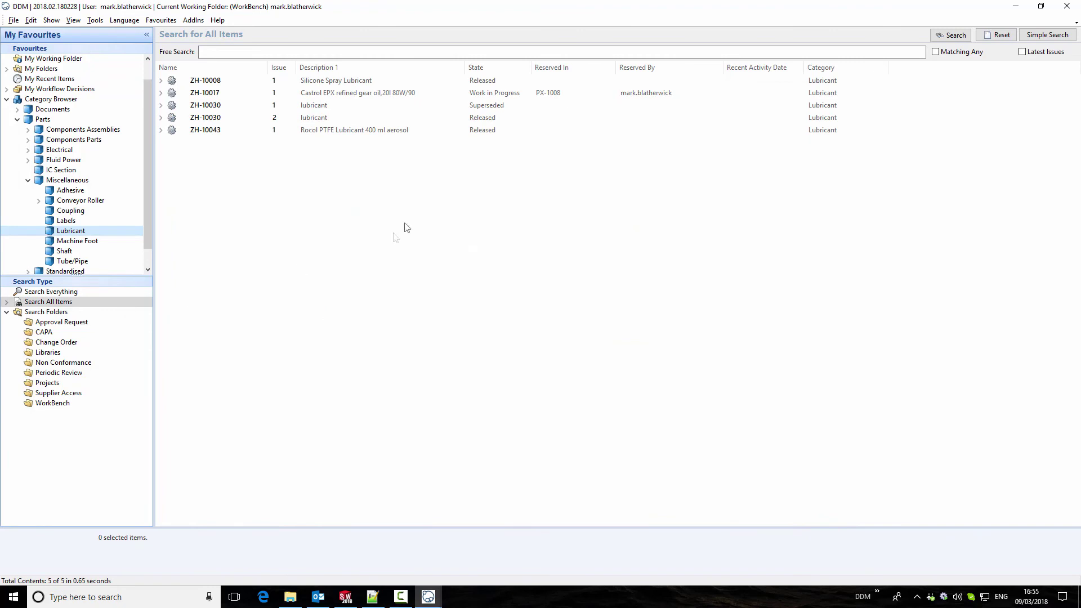
{"action": "left_click", "coordinate": [229, 119]}
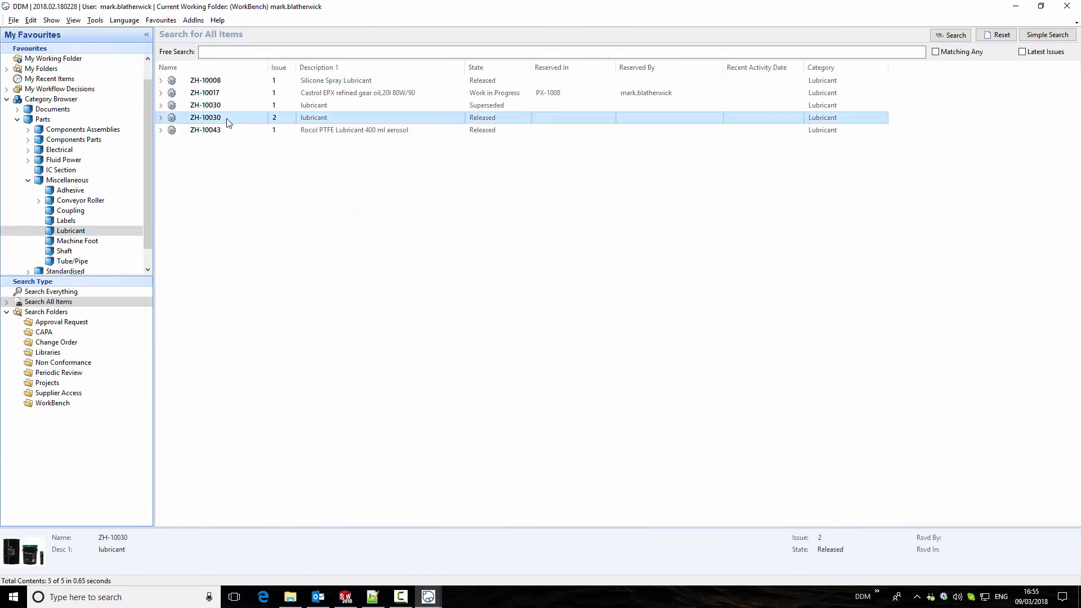
{"action": "right_click", "coordinate": [227, 119]}
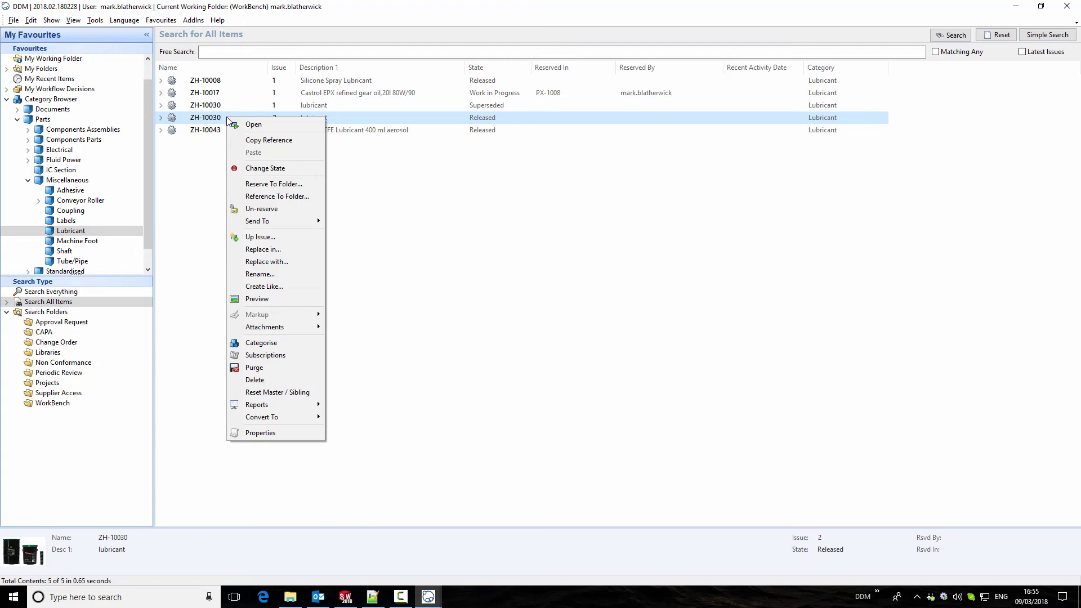
{"action": "left_click", "coordinate": [267, 141]}
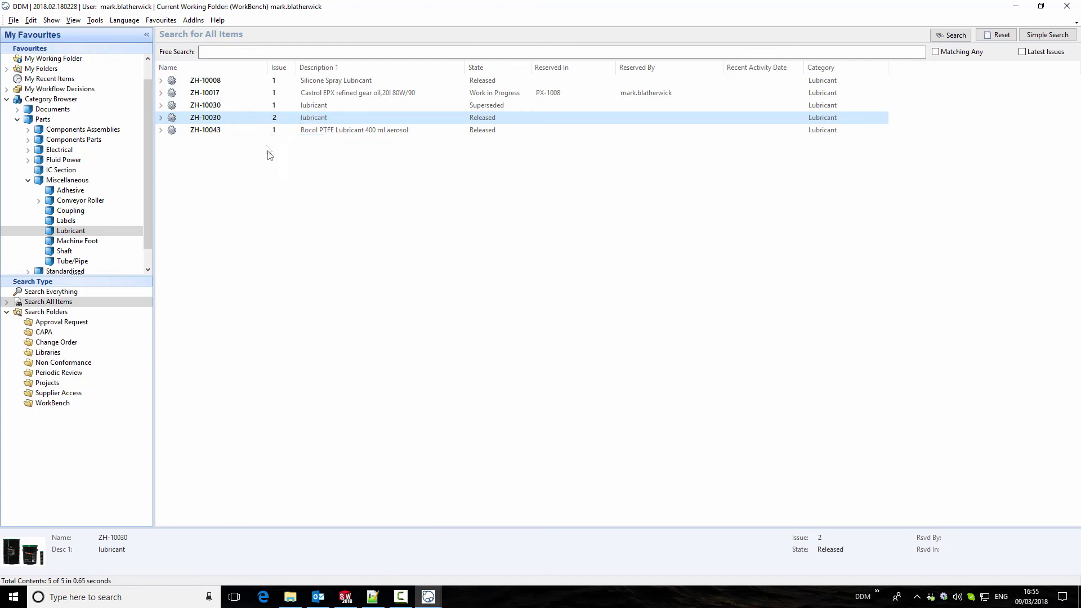
Return to the bill of materials of CA-10184A, paste in lubricant ZH-10030 and set its real quantity to 15.
{"action": "mouse_move", "coordinate": [438, 601]}
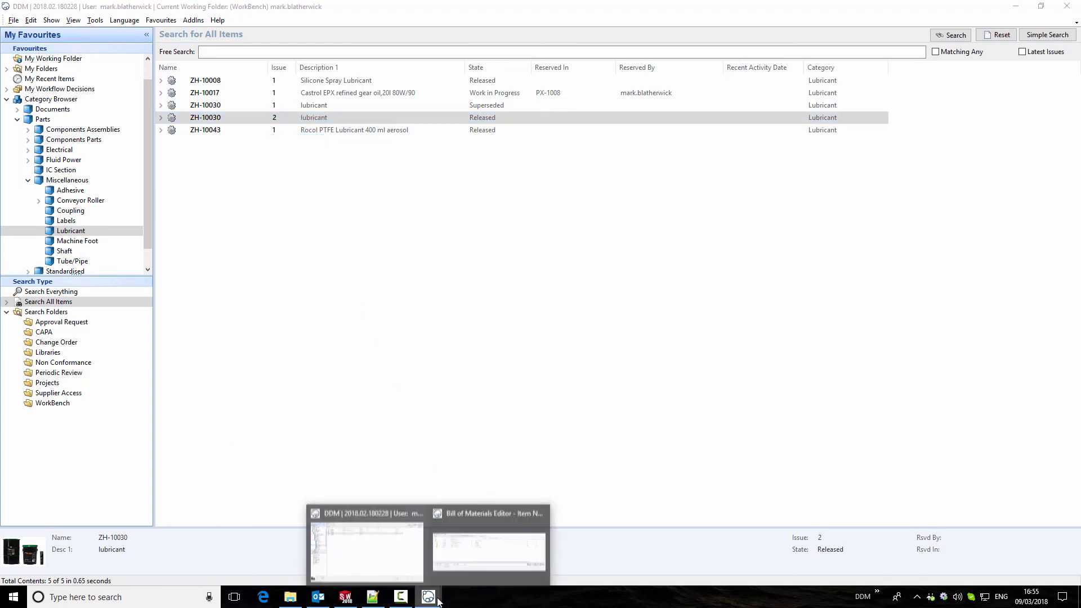
{"action": "left_click", "coordinate": [464, 555]}
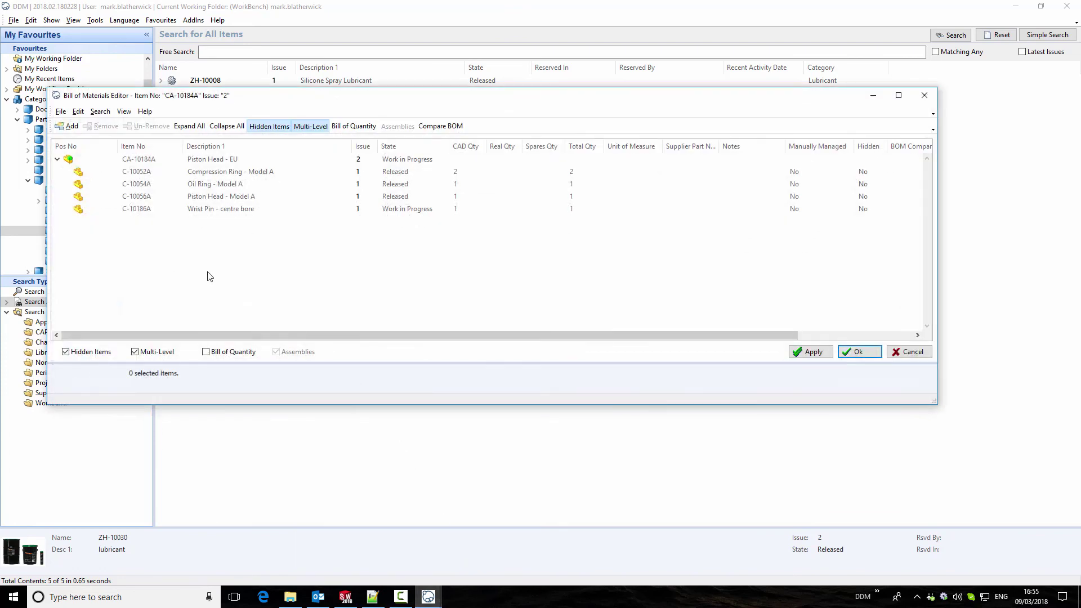
{"action": "key", "text": "ctrl+v"}
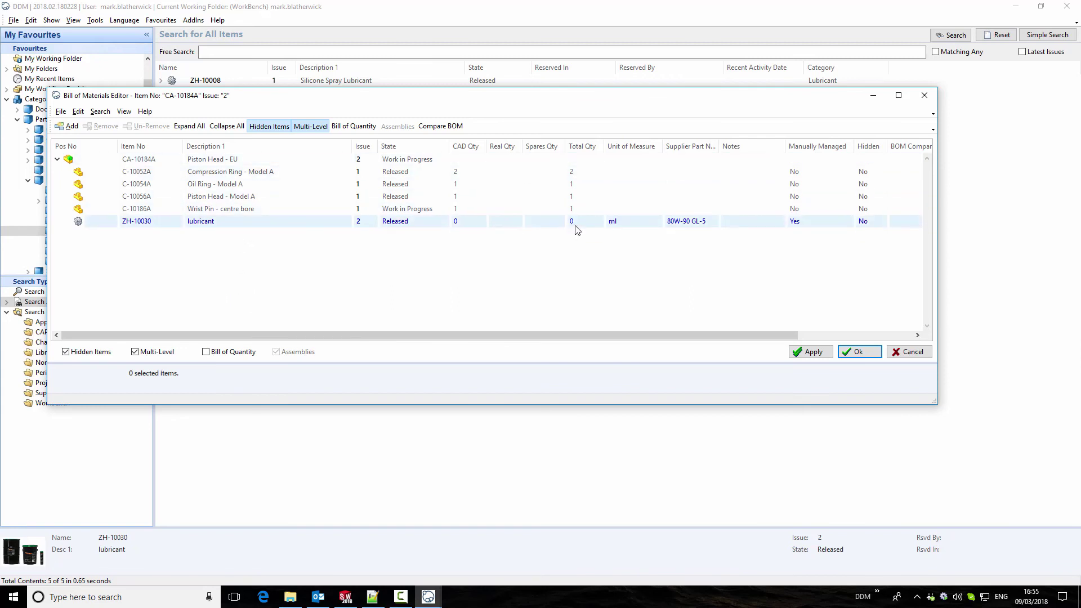
{"action": "left_click", "coordinate": [503, 224]}
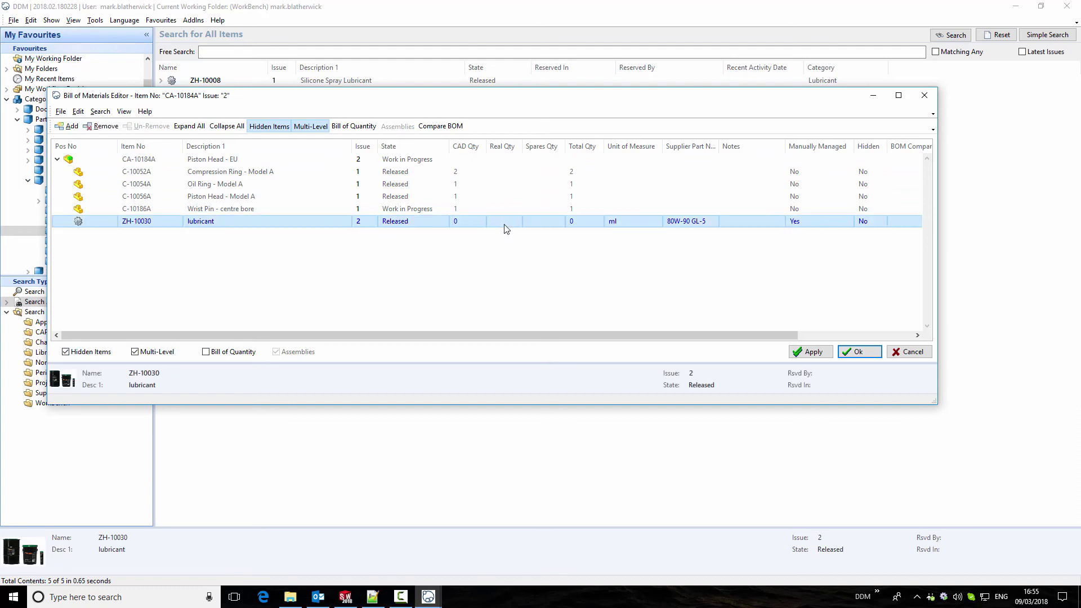
{"action": "left_click", "coordinate": [505, 223]}
{"action": "type", "text": "15"}
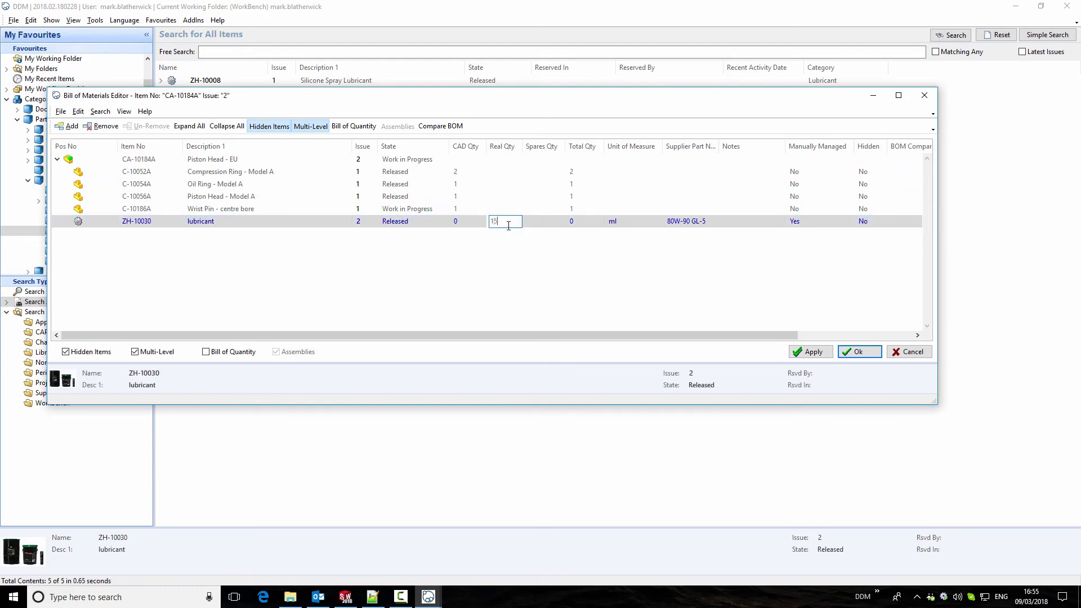
{"action": "left_click", "coordinate": [538, 258]}
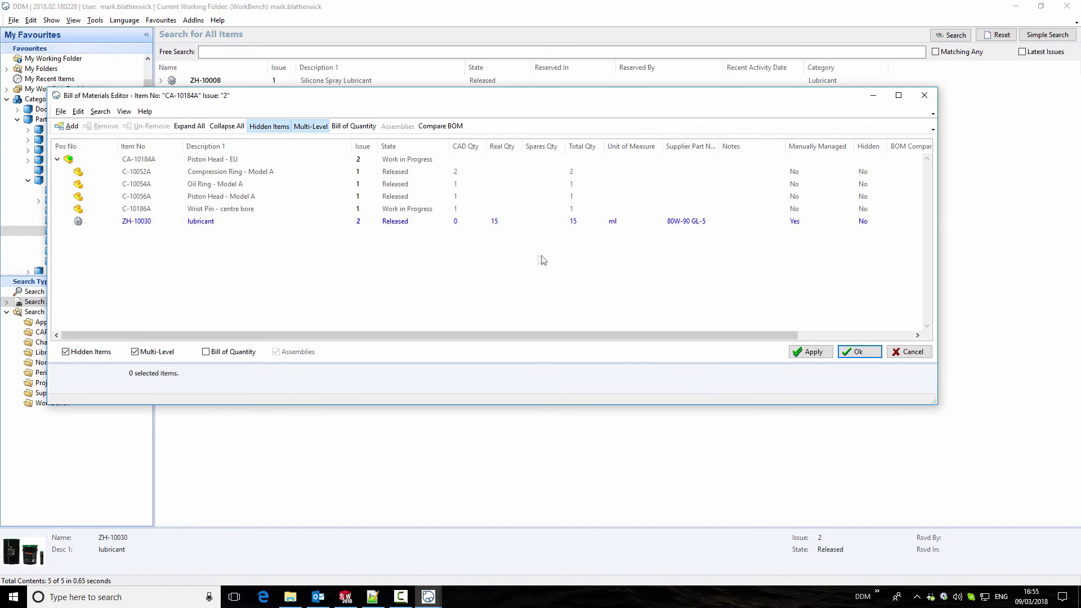
Enter the note "apply to wrist pin" for the lubricant, apply the changes and close the bill of materials.
{"action": "left_click", "coordinate": [733, 222]}
{"action": "left_click", "coordinate": [731, 223]}
{"action": "type", "text": "apply to wrist pin"}
{"action": "left_click", "coordinate": [782, 265]}
{"action": "left_click", "coordinate": [816, 354]}
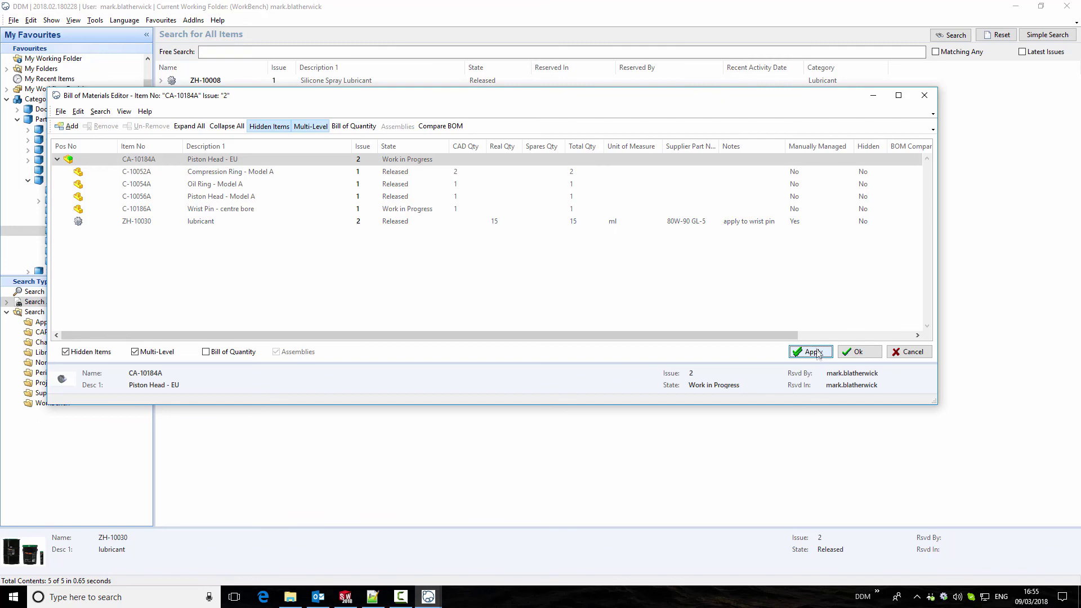
{"action": "left_click", "coordinate": [857, 353]}
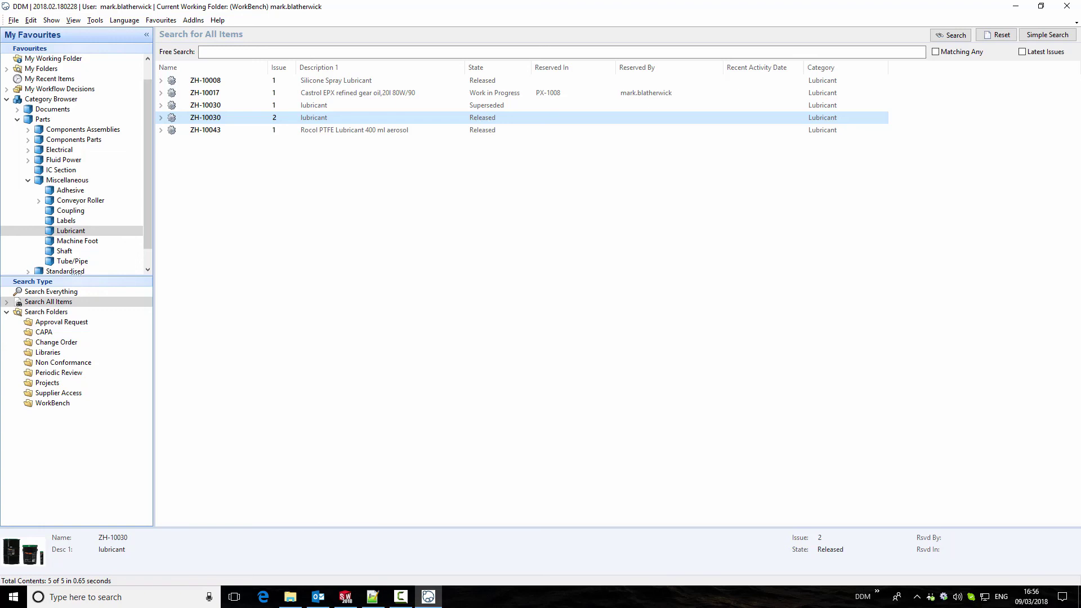
Find the Piston Head - EU assembly CA-10184A issue 2 in the recent items and open it for a state change.
{"action": "left_click", "coordinate": [54, 78]}
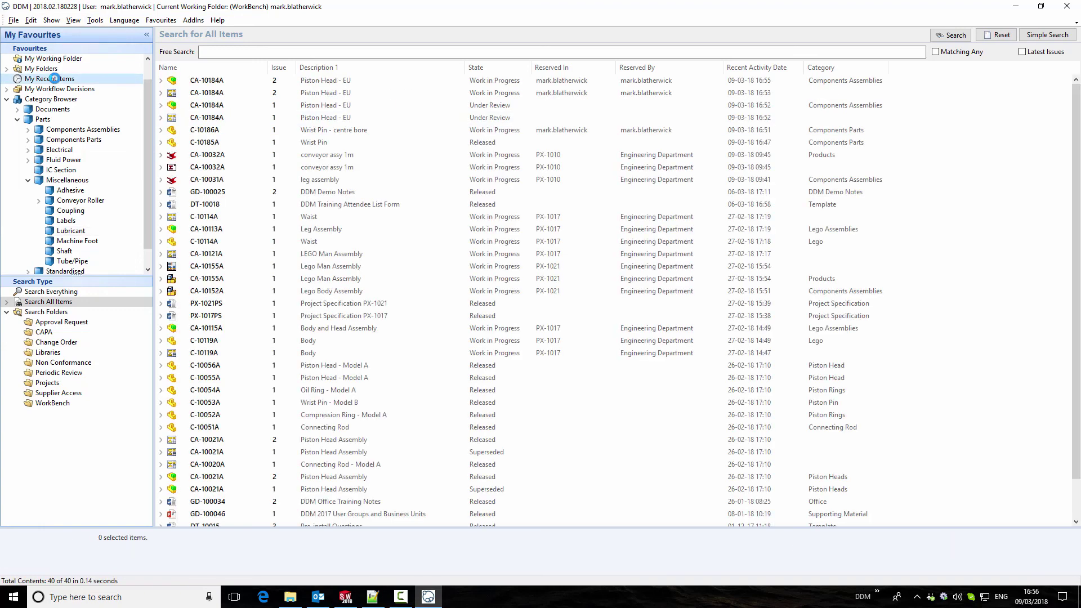
{"action": "left_click", "coordinate": [228, 82]}
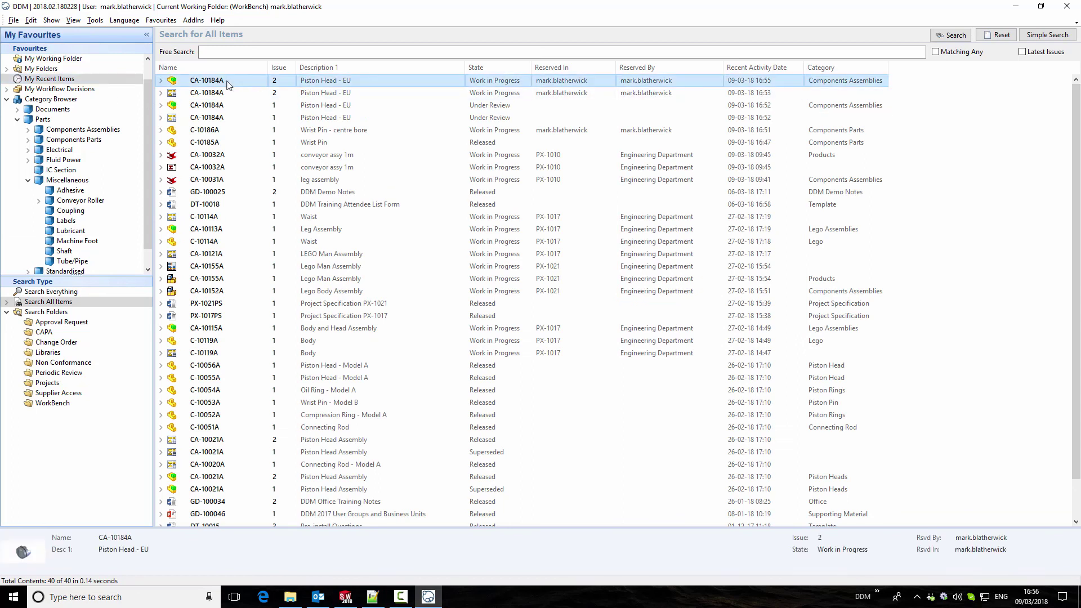
{"action": "right_click", "coordinate": [228, 82]}
{"action": "left_click", "coordinate": [266, 129]}
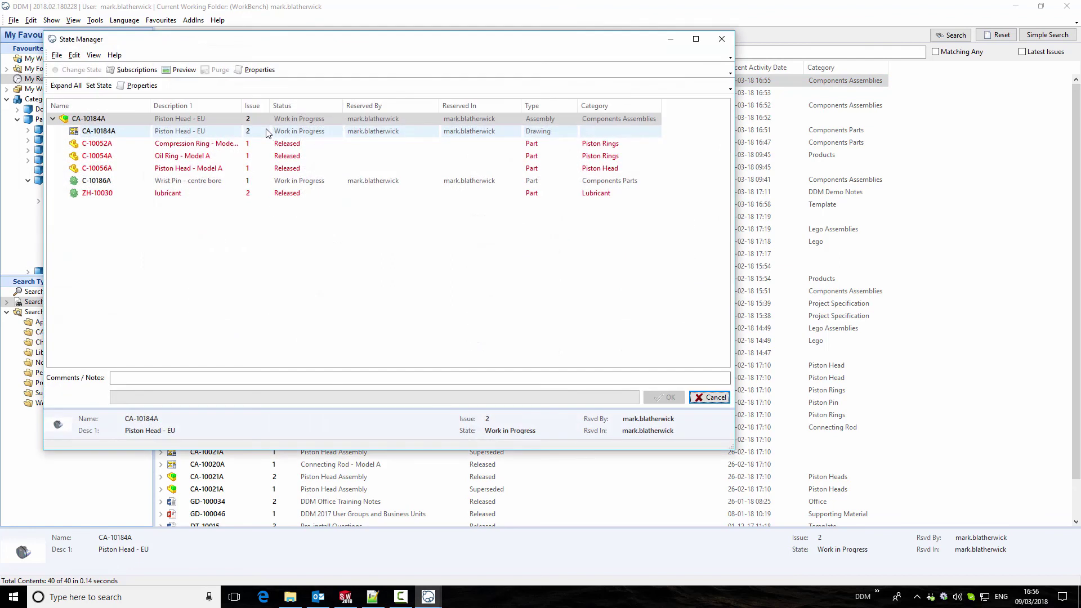
Change the state of the CA-10184A assembly, its drawing and the centre-bore wrist pin C-10186A to Released and confirm.
{"action": "left_click", "coordinate": [145, 133], "text": "ctrl"}
{"action": "left_click", "coordinate": [146, 183], "text": "ctrl"}
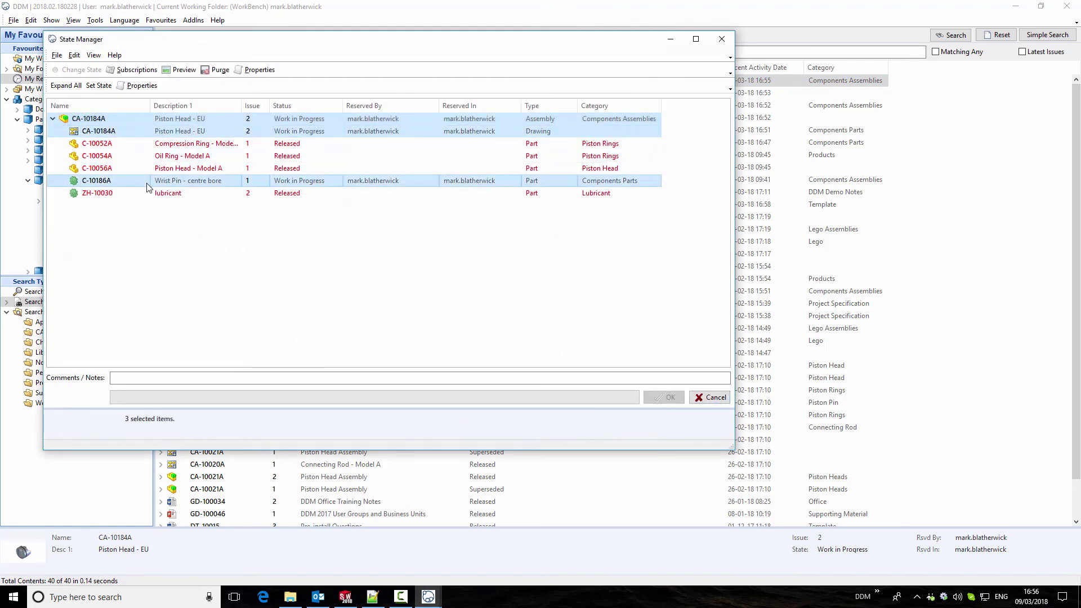
{"action": "left_click", "coordinate": [98, 86]}
{"action": "left_click", "coordinate": [118, 47]}
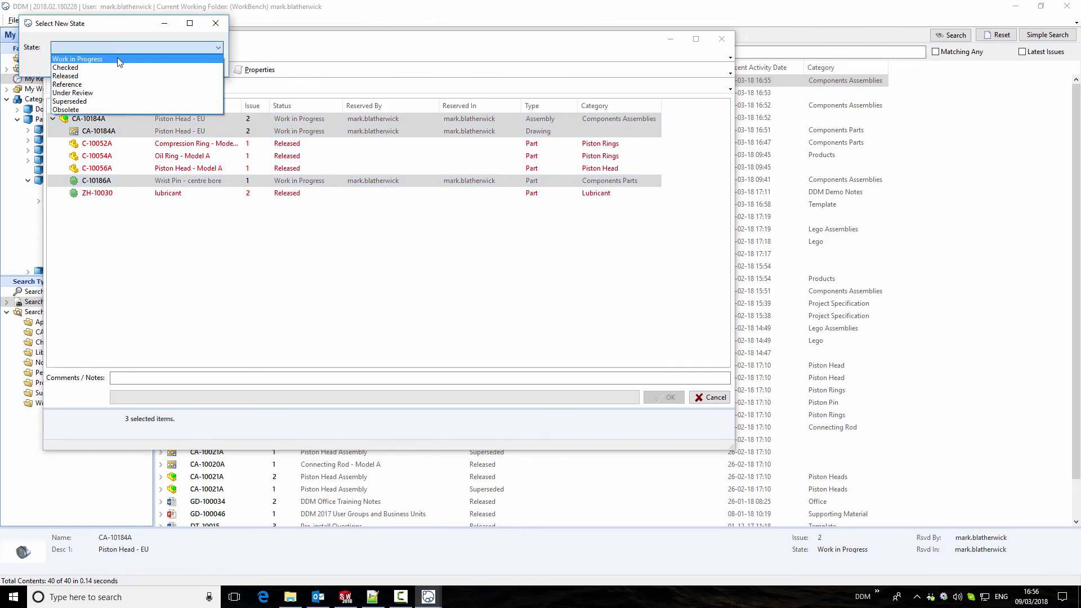
{"action": "left_click", "coordinate": [112, 77]}
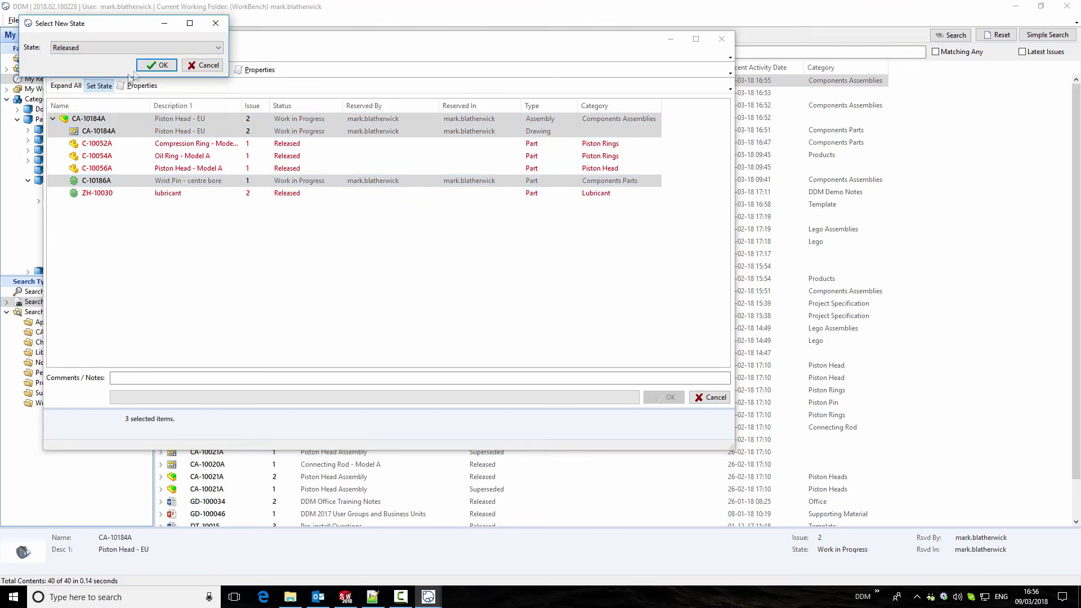
{"action": "left_click", "coordinate": [163, 67]}
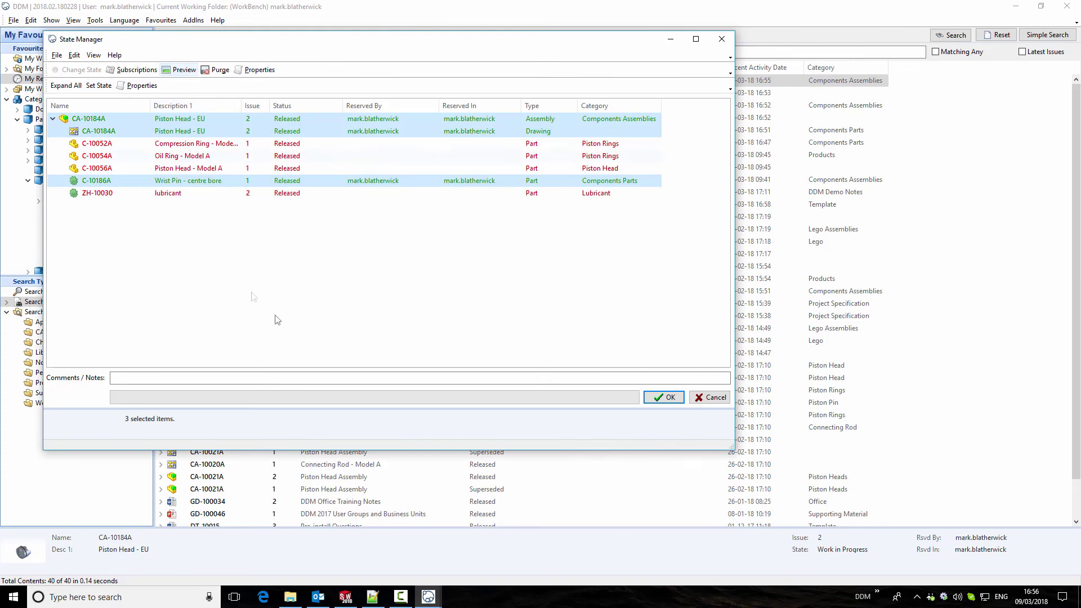
{"action": "left_click", "coordinate": [653, 400]}
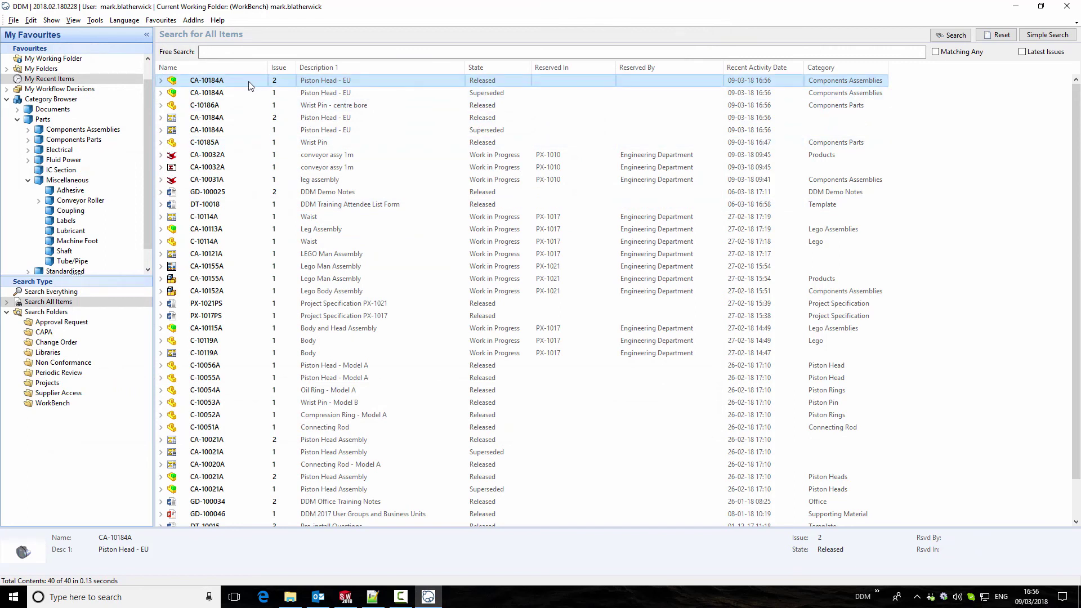
Check the state of CA-10184A issue 1, review the up-issue reason in issue 2's change notes, and close its properties.
{"action": "left_click", "coordinate": [482, 94]}
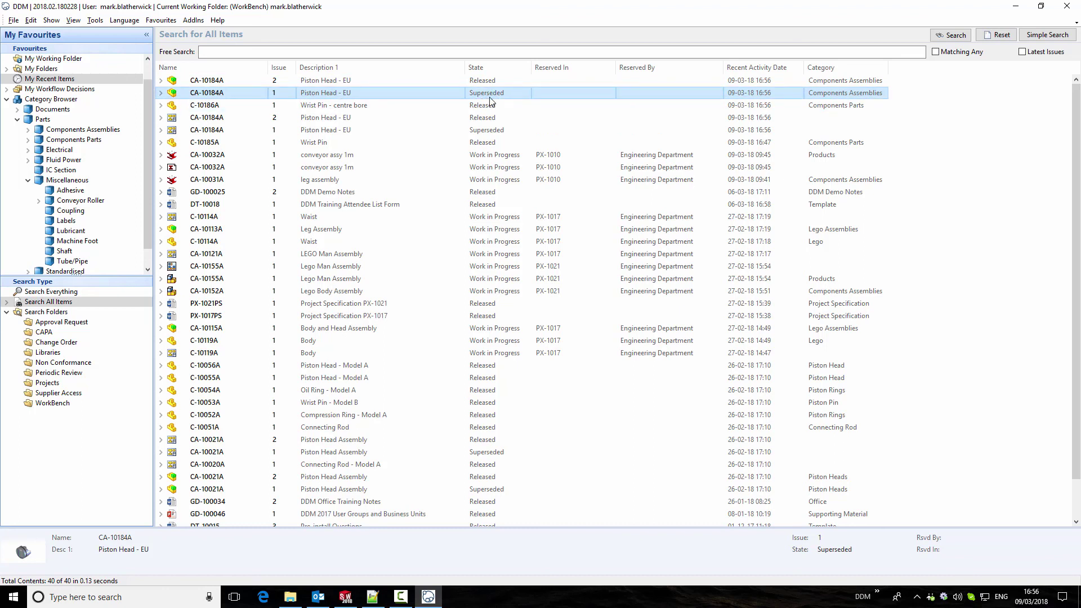
{"action": "right_click", "coordinate": [370, 81]}
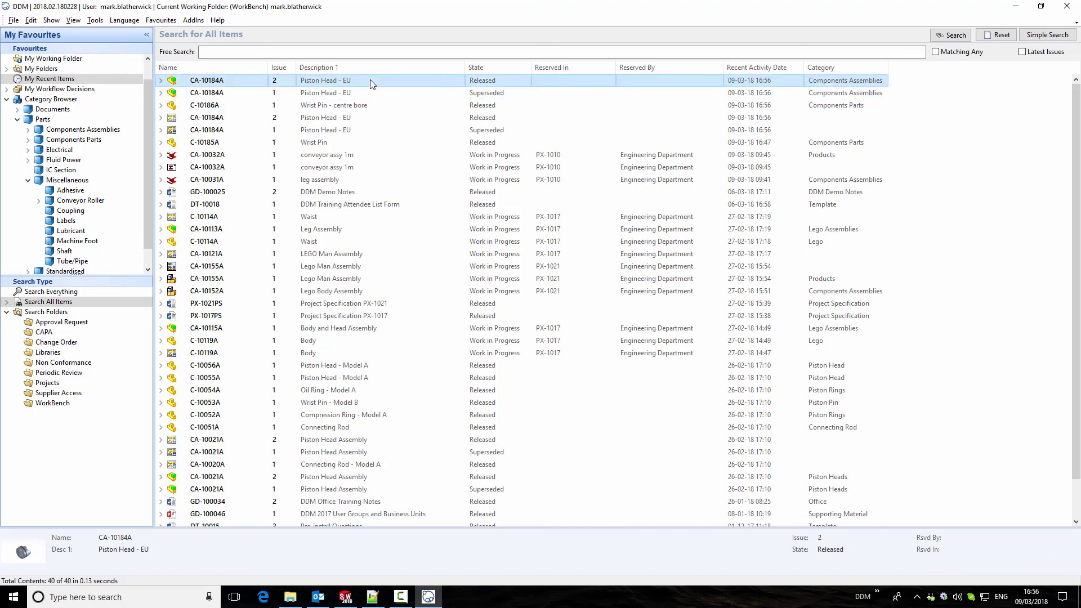
{"action": "left_click", "coordinate": [458, 420]}
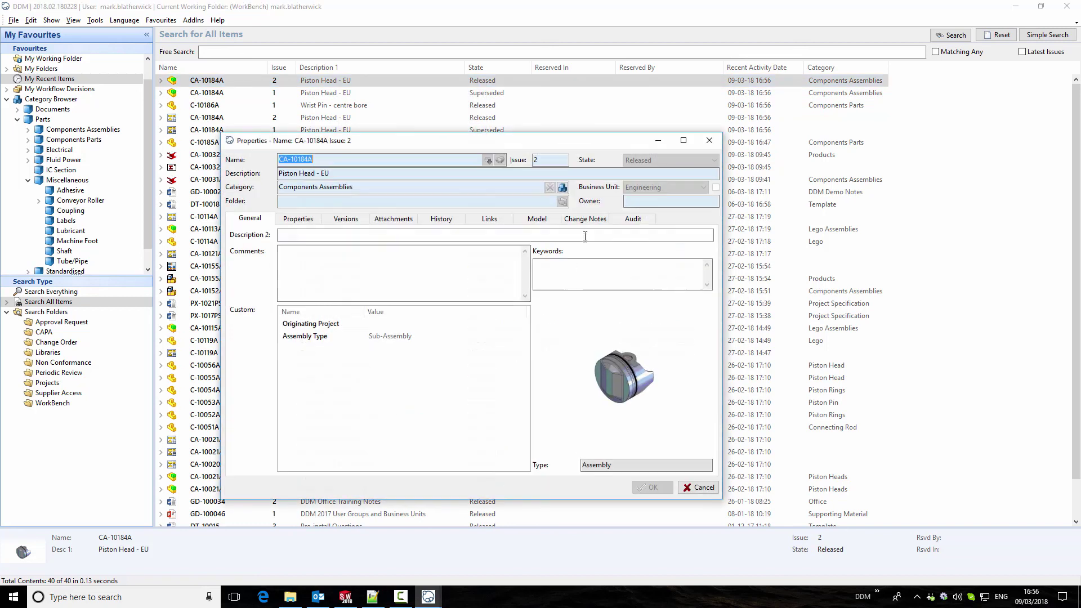
{"action": "left_click", "coordinate": [585, 219]}
{"action": "double_click", "coordinate": [421, 268]}
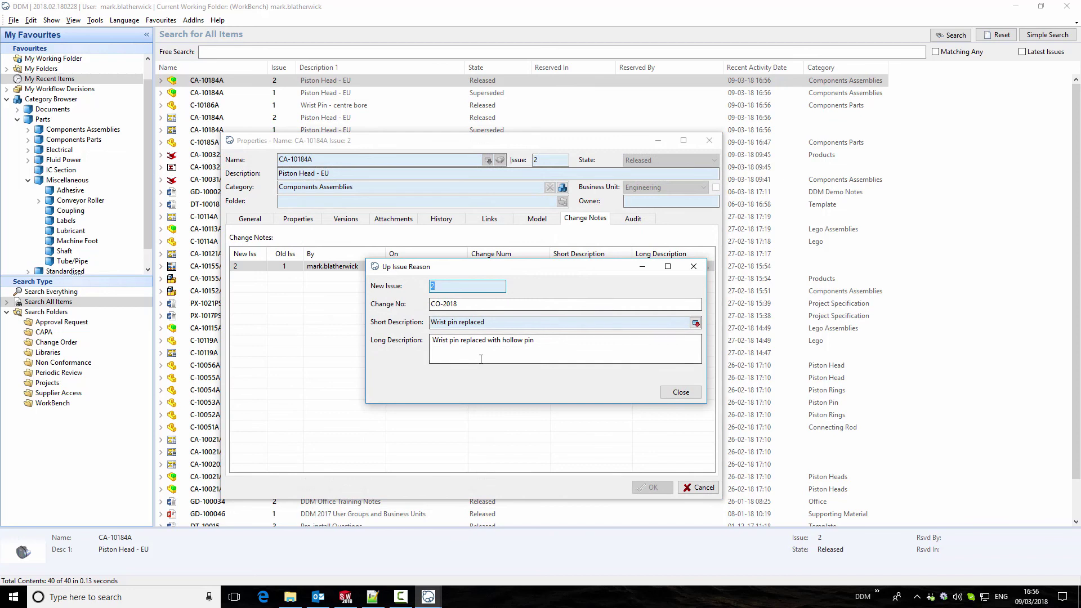
{"action": "left_click", "coordinate": [693, 266]}
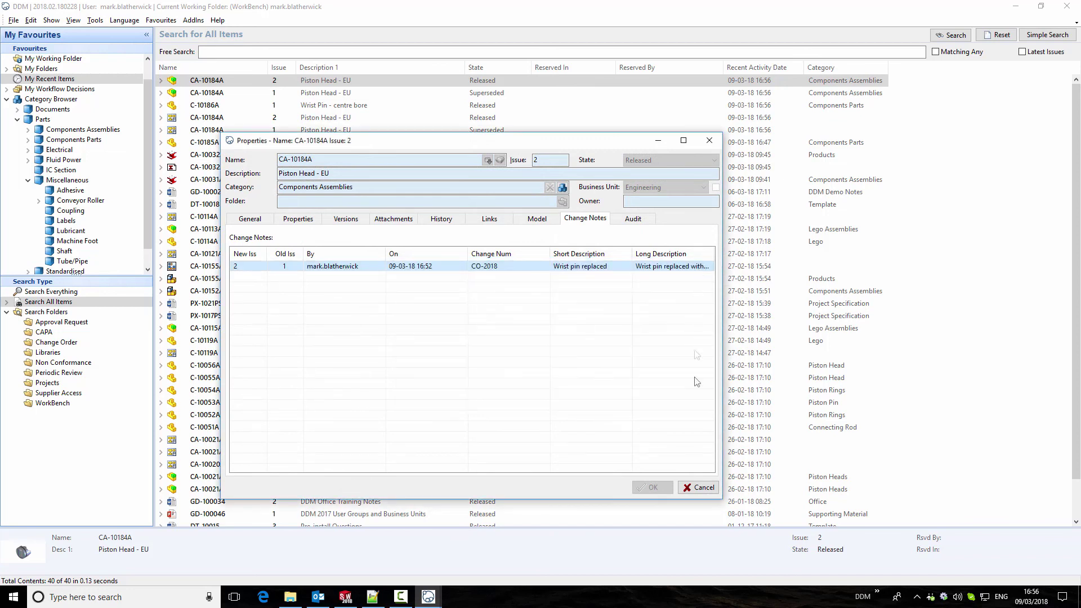
{"action": "left_click", "coordinate": [700, 487]}
Open the bill of materials of CA-10184A issue 2 and compare it with issue 1.
{"action": "right_click", "coordinate": [243, 84]}
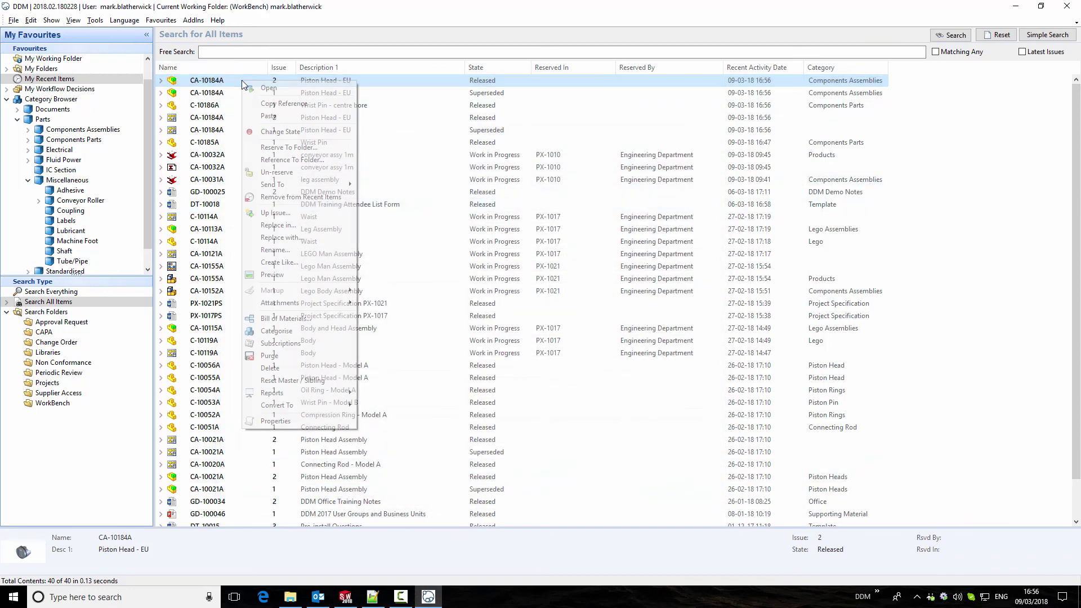
{"action": "left_click", "coordinate": [312, 321]}
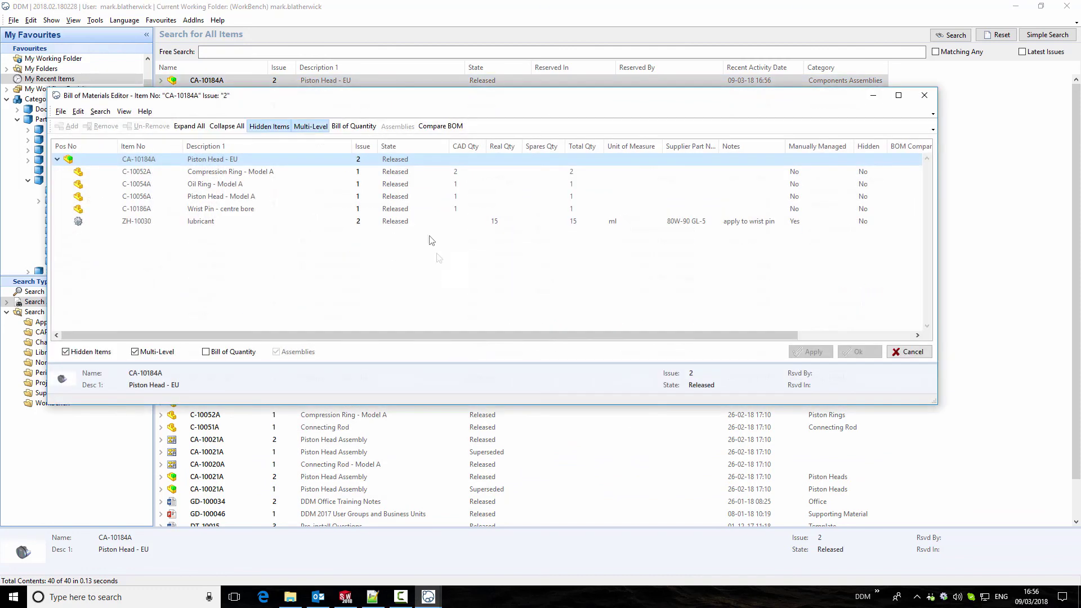
{"action": "left_click", "coordinate": [440, 125]}
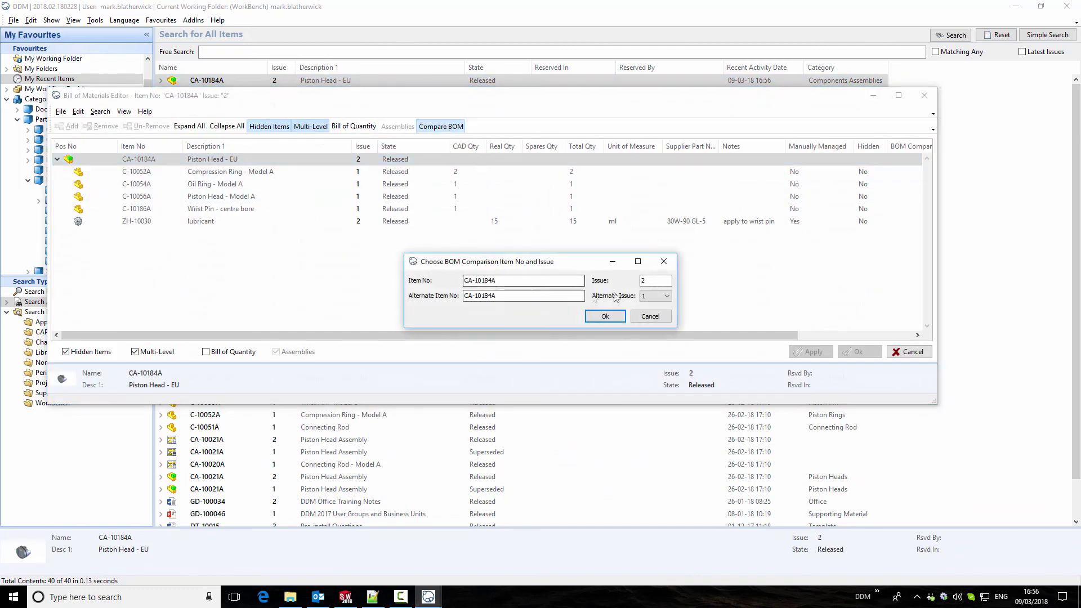
{"action": "left_click", "coordinate": [605, 316]}
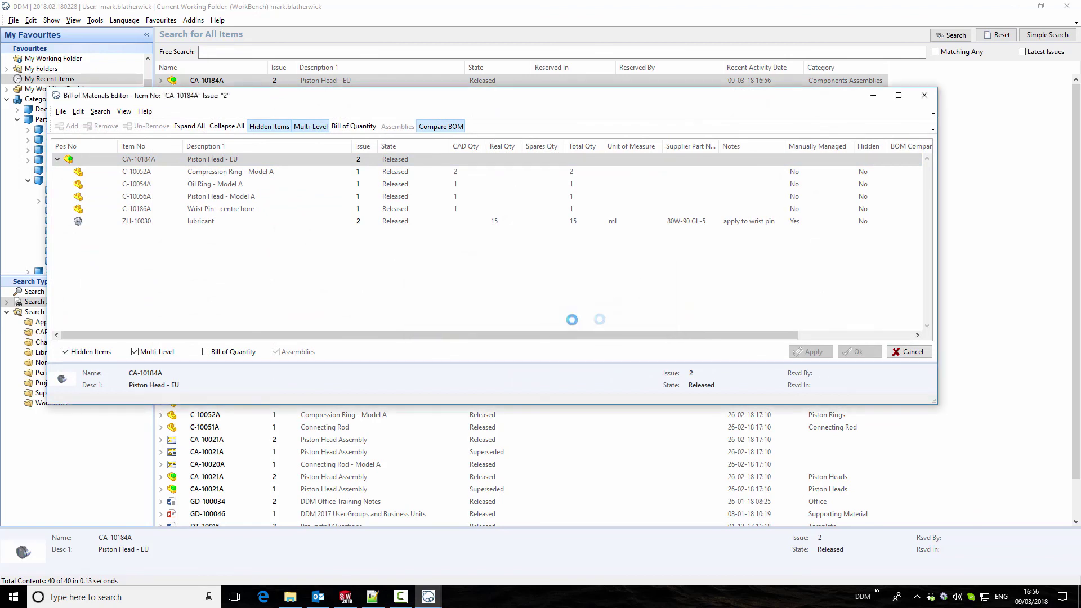